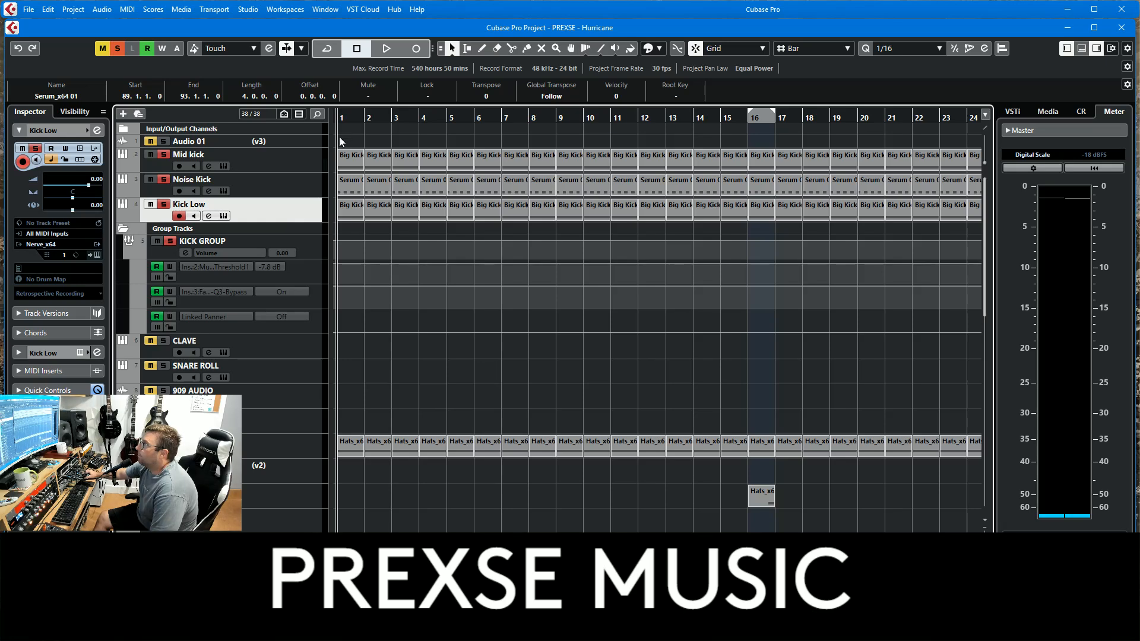
Play the project from bar 1 and inspect the KICK GROUP's UAD API 2500 and MultibandCompressor inserts, closing each one.
{"action": "left_click_drag", "start_coordinate": [351, 120], "coordinate": [346, 117]}
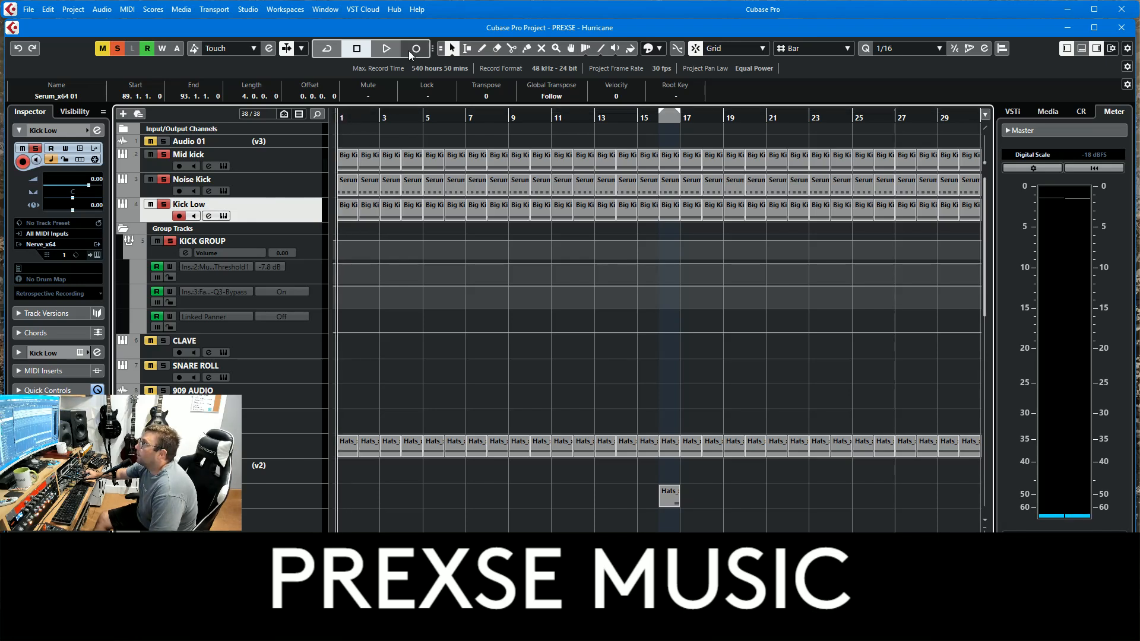
{"action": "left_click", "coordinate": [298, 243]}
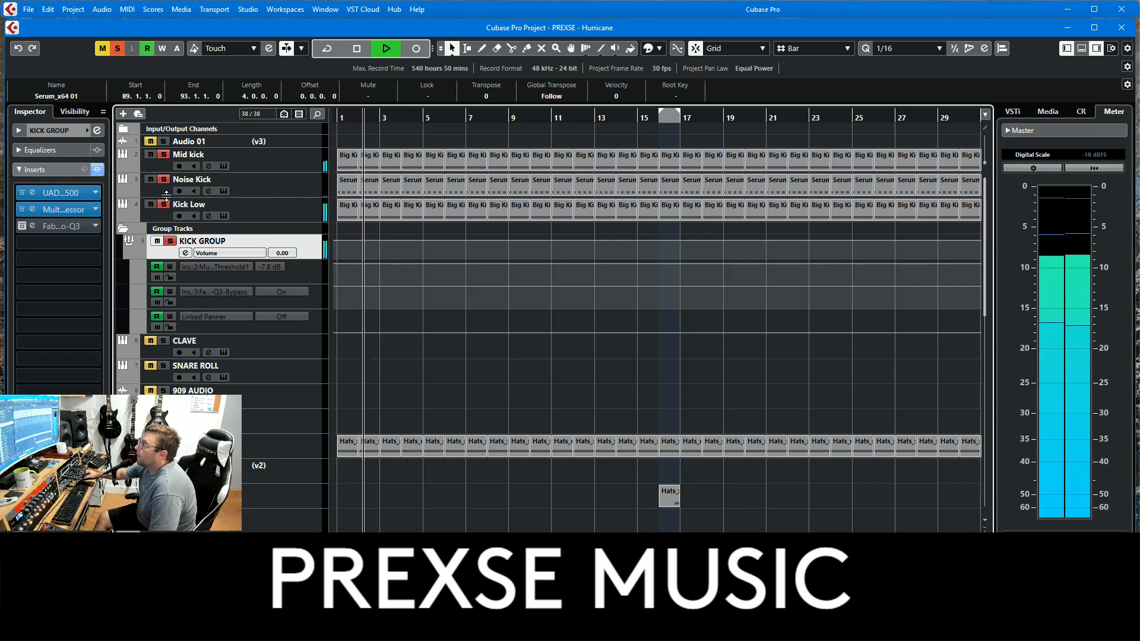
{"action": "left_click", "coordinate": [72, 193]}
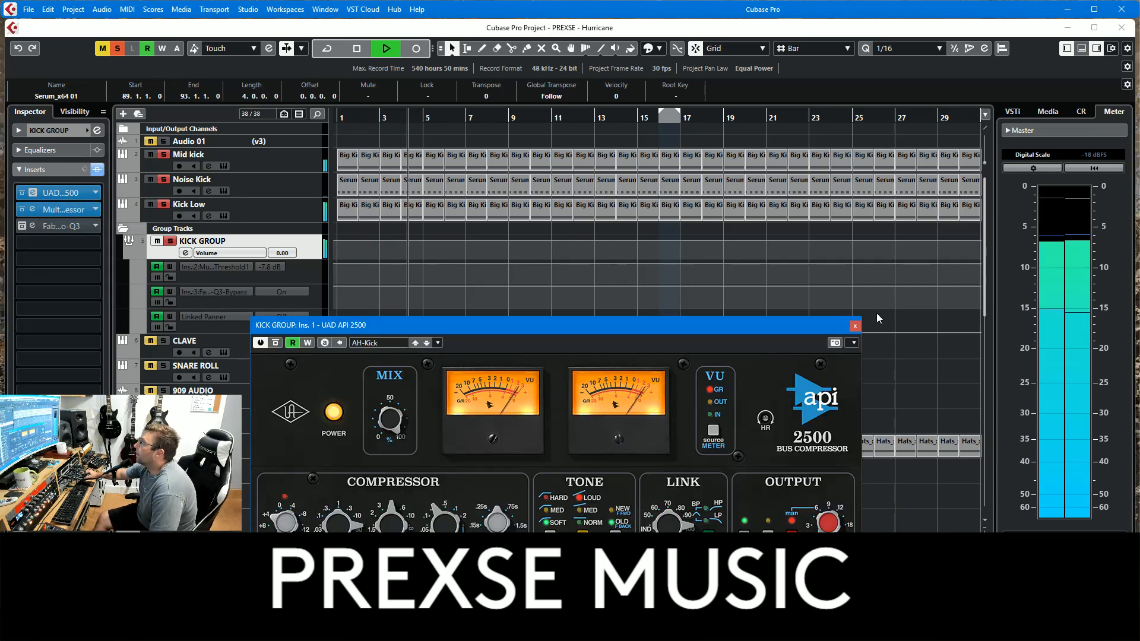
{"action": "left_click", "coordinate": [858, 327]}
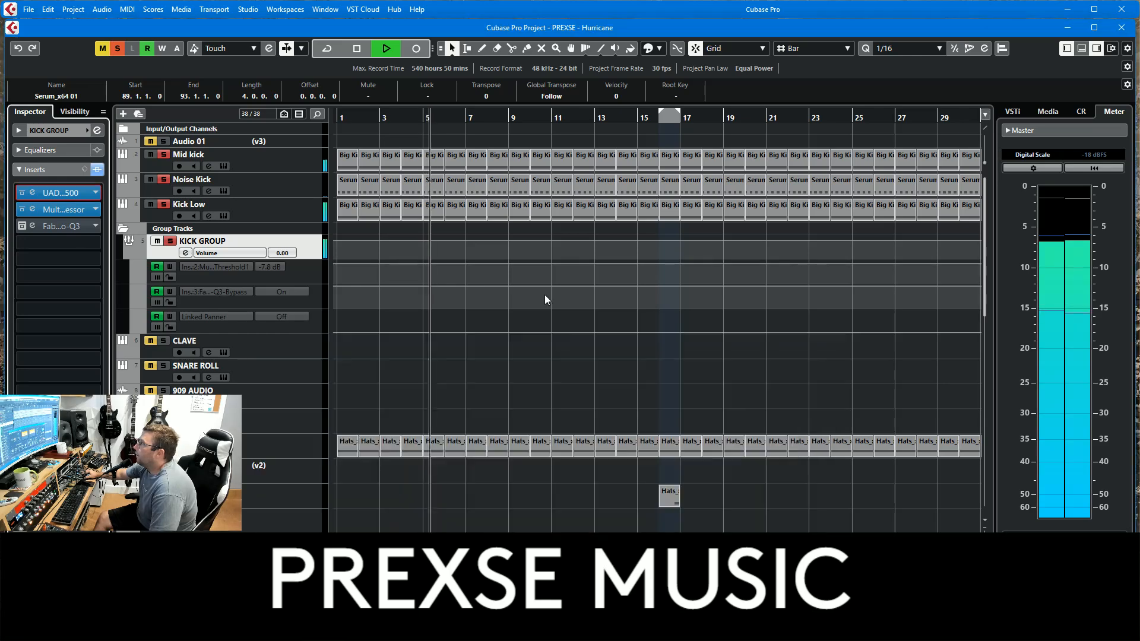
{"action": "left_click", "coordinate": [66, 210]}
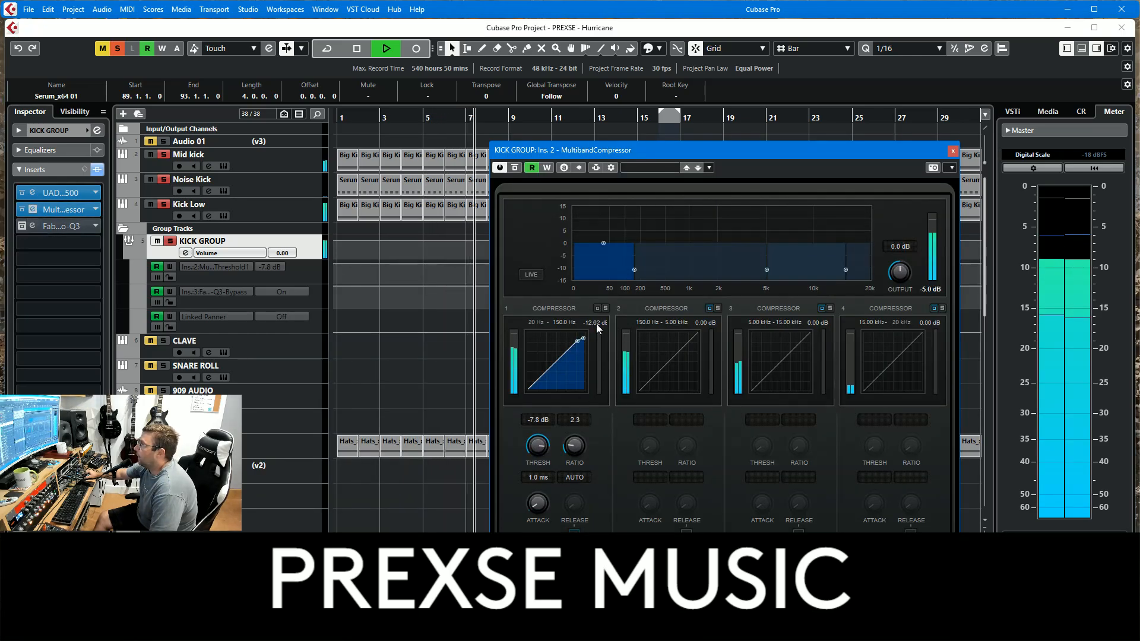
{"action": "left_click", "coordinate": [952, 151]}
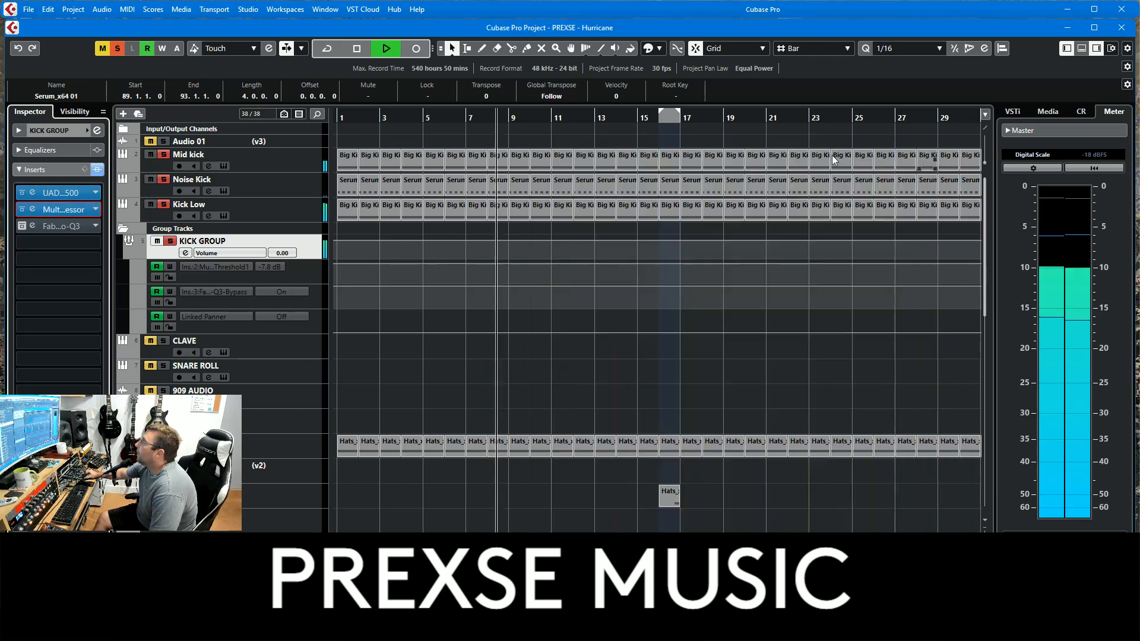
Compare the kick layers during playback by toggling solo off and back on for Mid kick and Noise Kick.
{"action": "left_click", "coordinate": [163, 154]}
{"action": "left_click", "coordinate": [163, 154]}
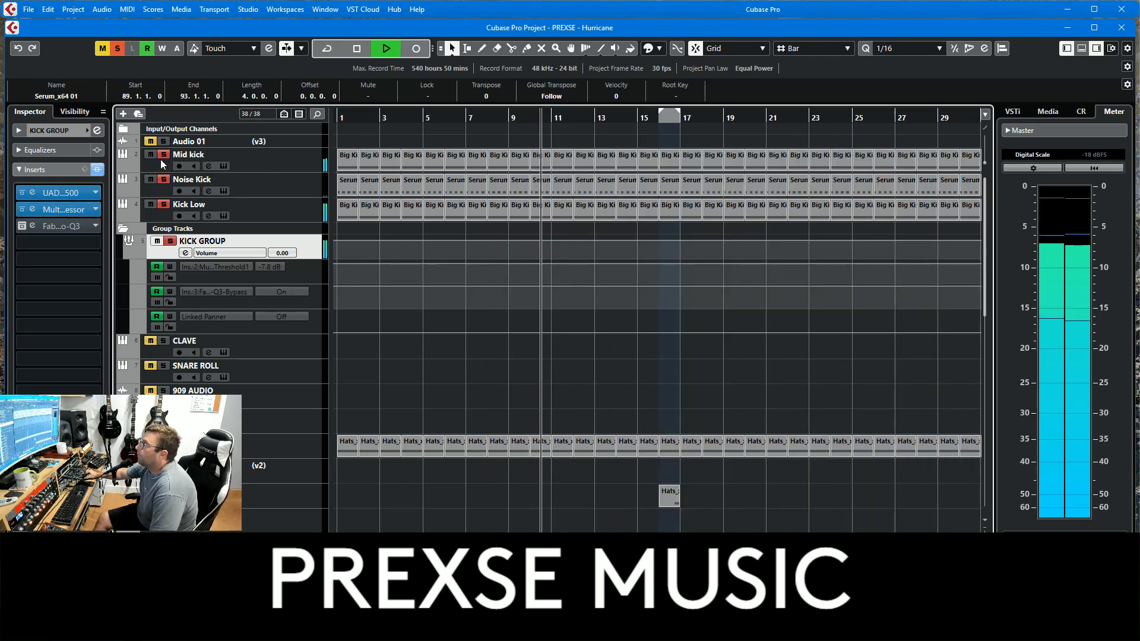
{"action": "left_click", "coordinate": [164, 179]}
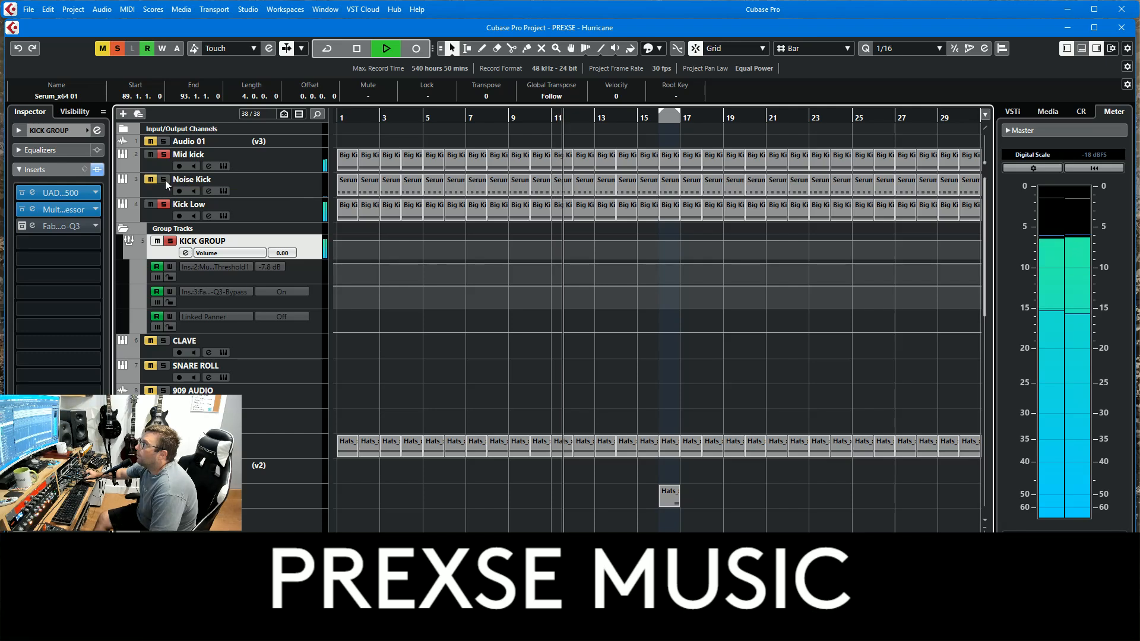
{"action": "left_click", "coordinate": [164, 154]}
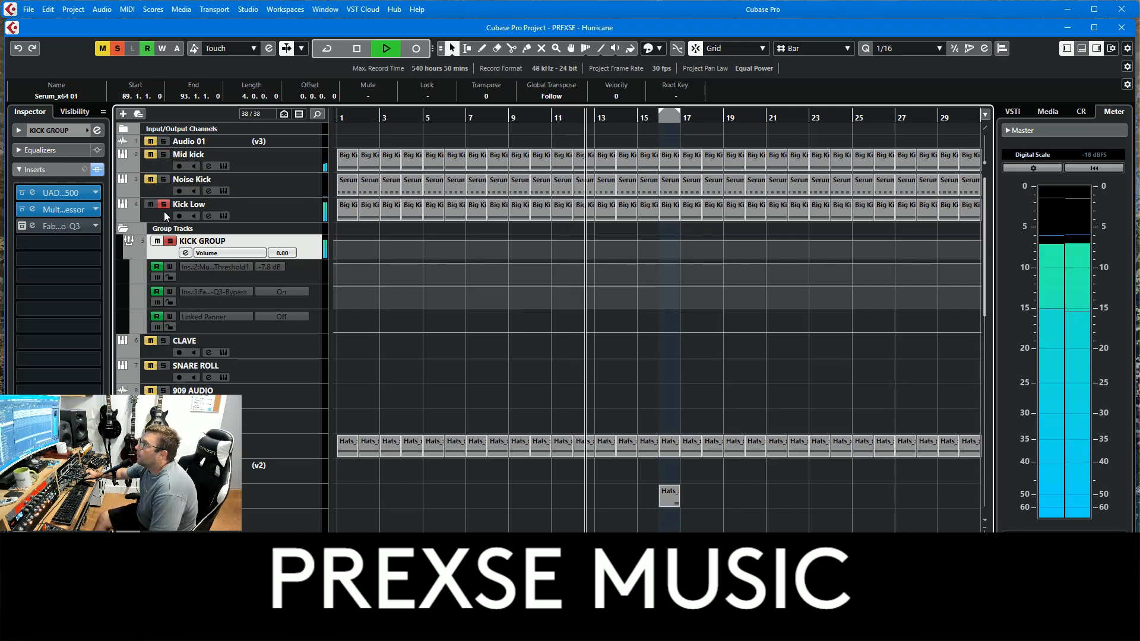
{"action": "left_click", "coordinate": [164, 179]}
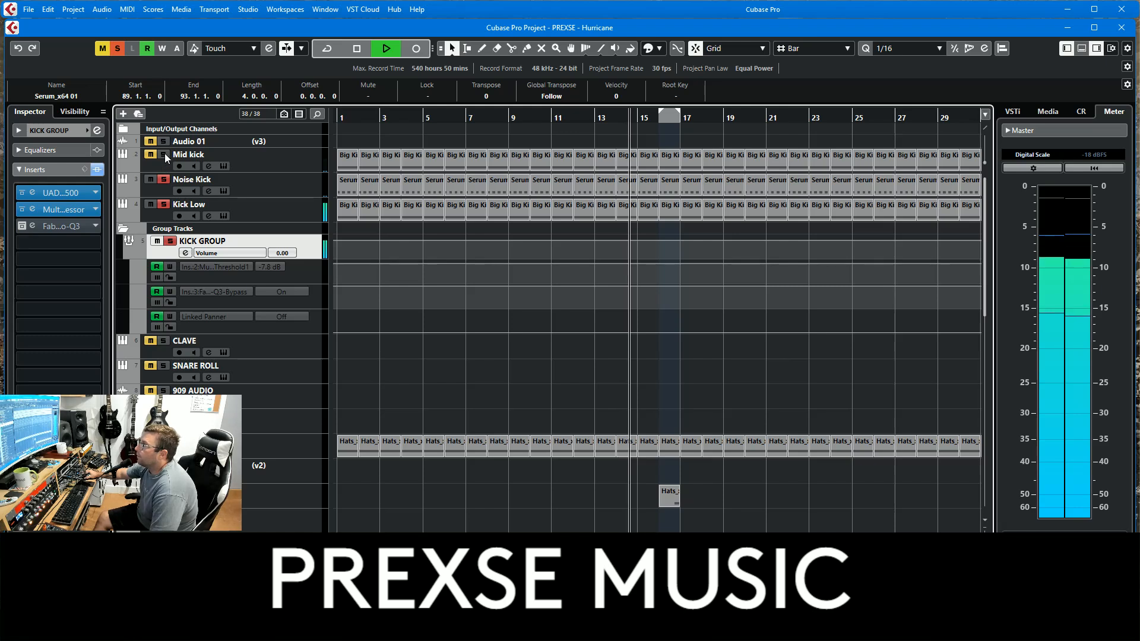
{"action": "left_click", "coordinate": [164, 154]}
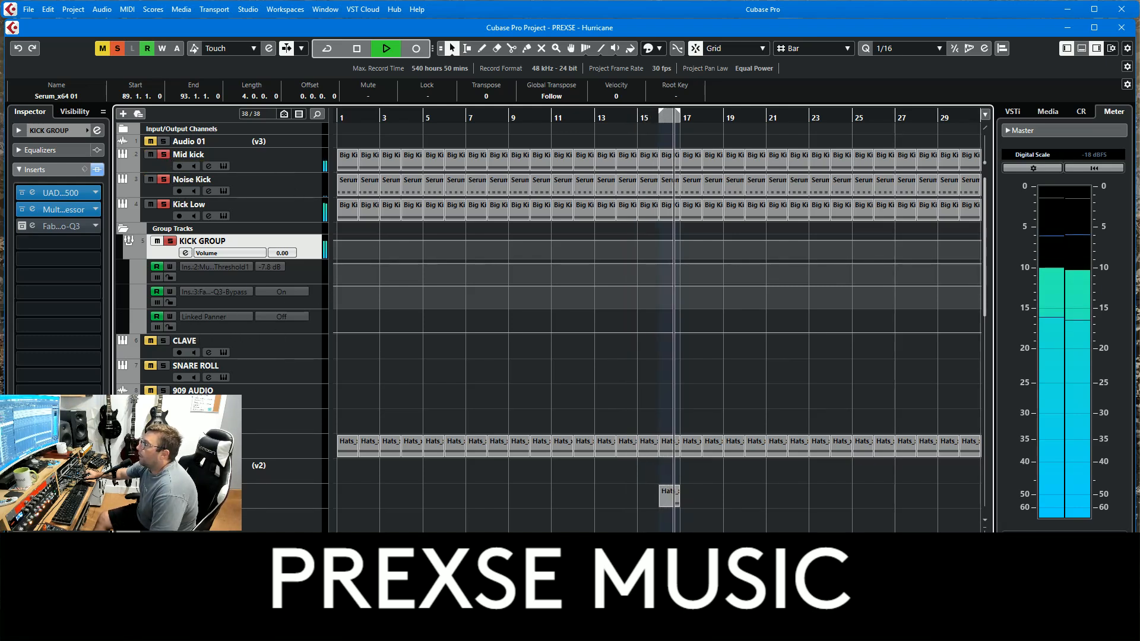
Restart playback from bar 1 and open the Hats instrument of the FAST HATS track.
{"action": "left_click_drag", "start_coordinate": [340, 118], "coordinate": [340, 125]}
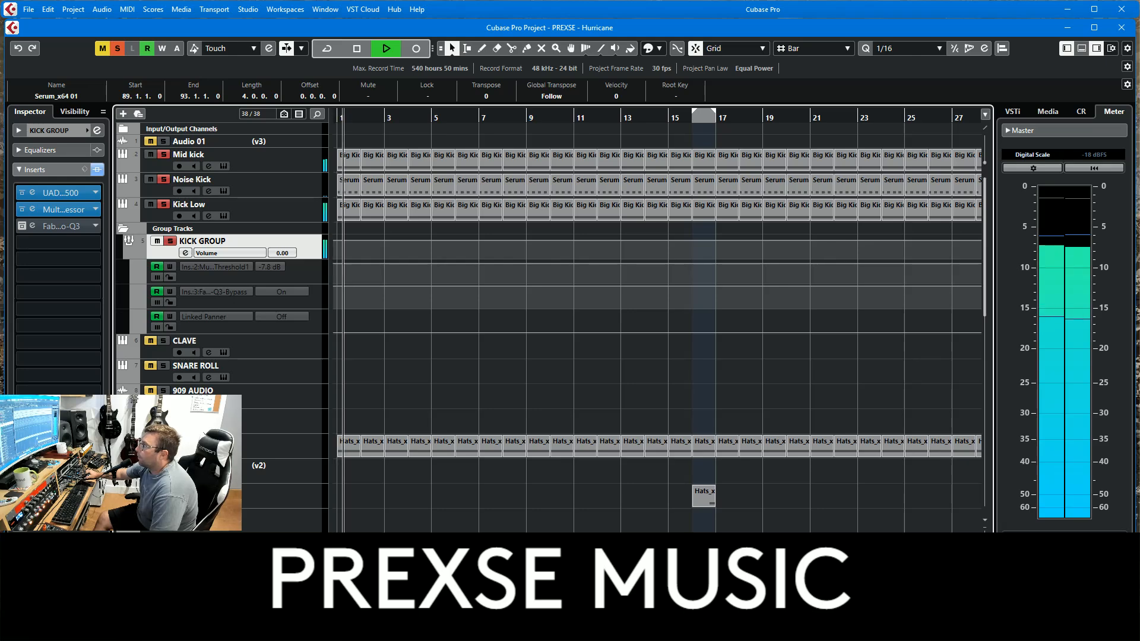
{"action": "left_click", "coordinate": [305, 438]}
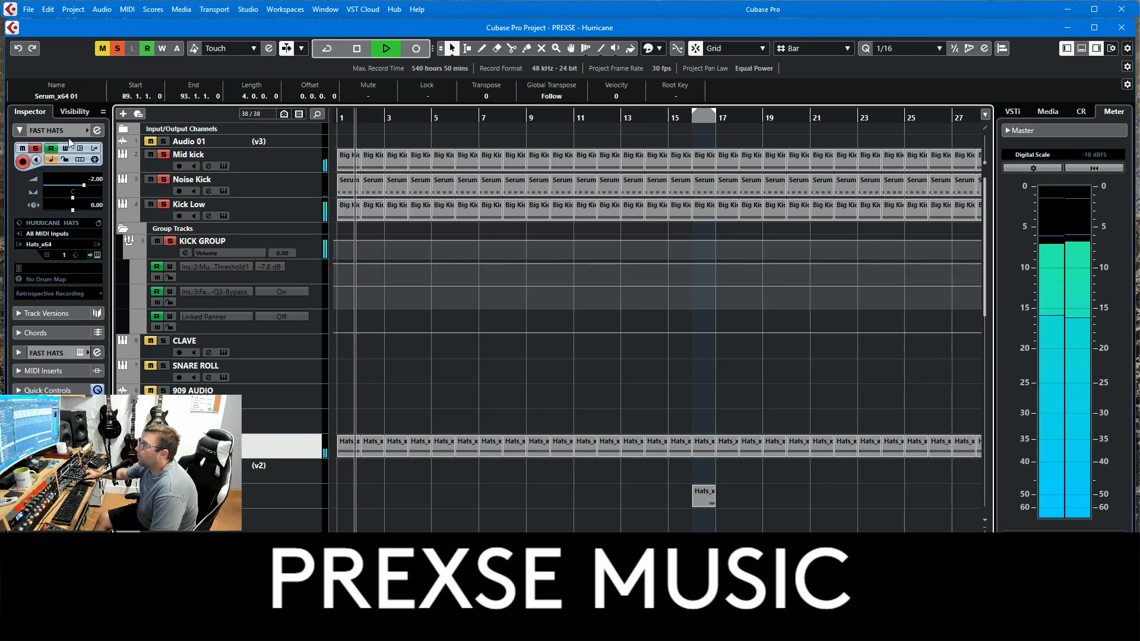
{"action": "left_click", "coordinate": [98, 256]}
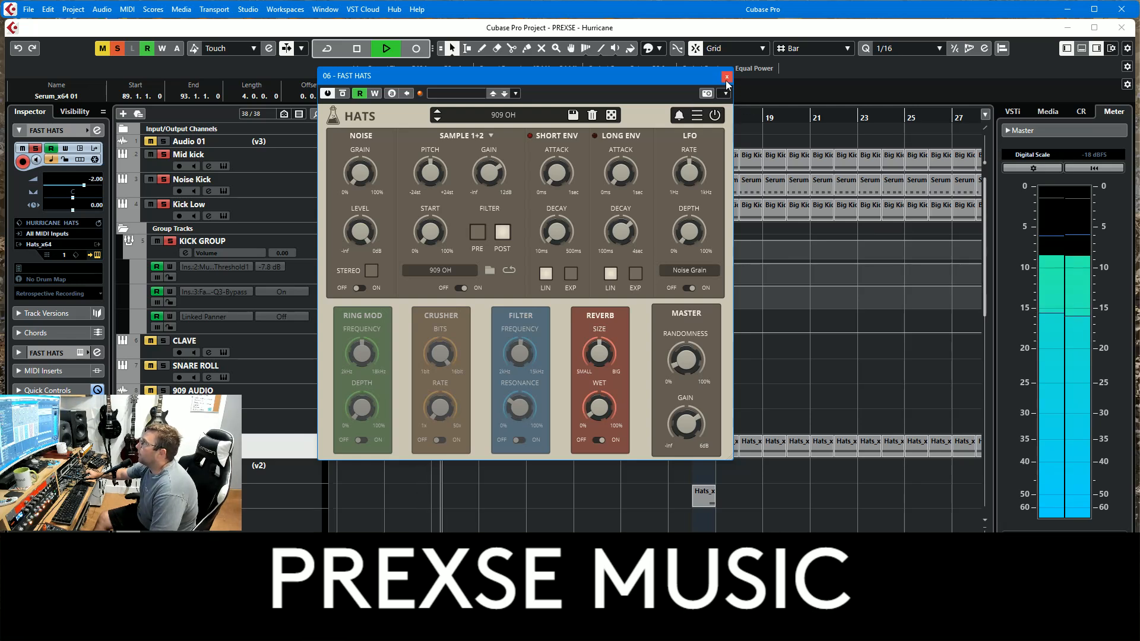
Examine the MixerDelay among the FAST HATS audio inserts, and close it along with the Hats instrument.
{"action": "left_click", "coordinate": [46, 352]}
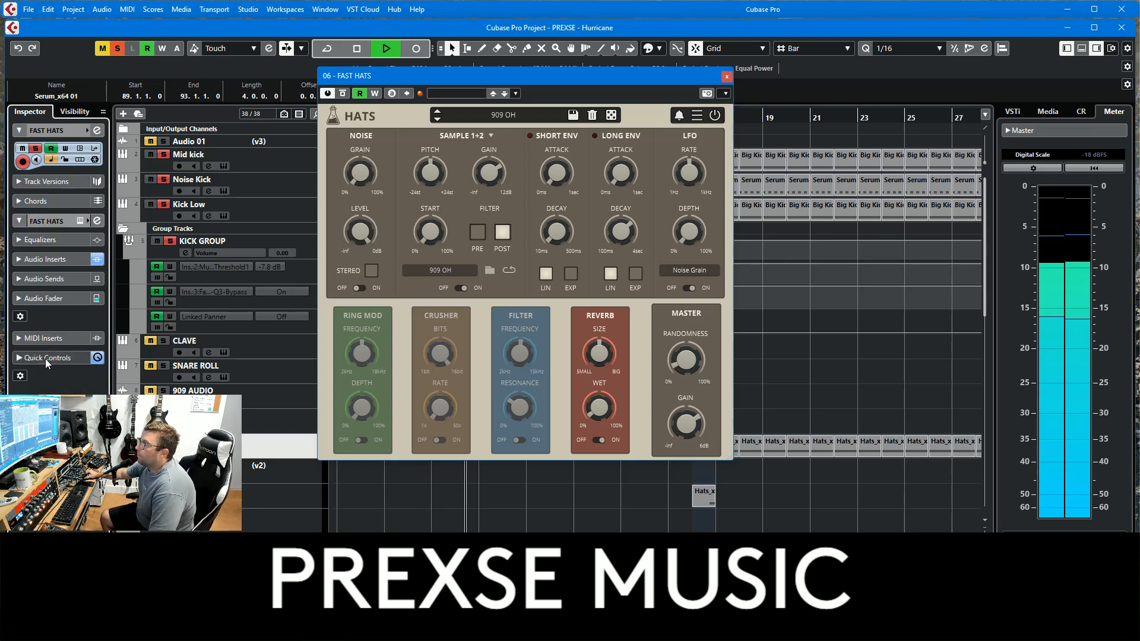
{"action": "left_click", "coordinate": [63, 266]}
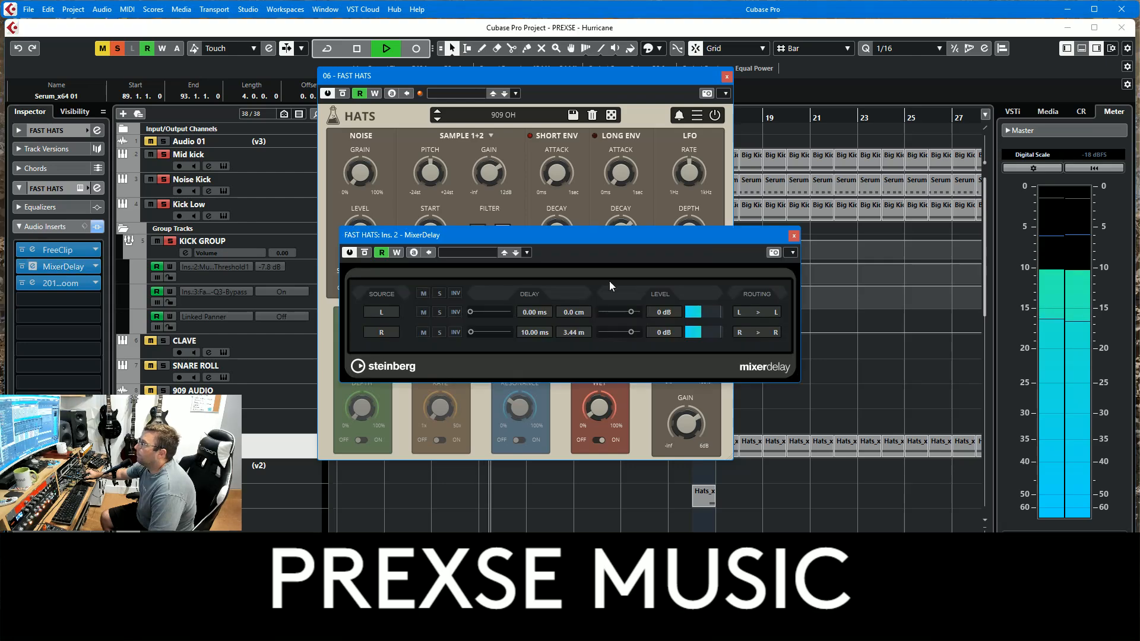
{"action": "left_click", "coordinate": [364, 252]}
{"action": "left_click", "coordinate": [794, 235]}
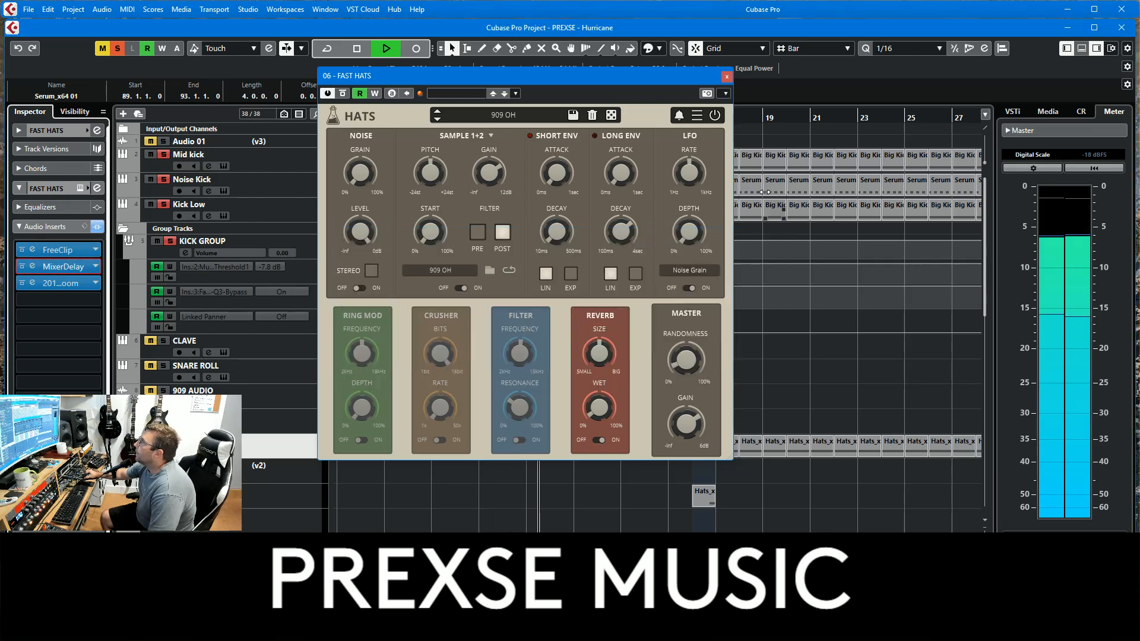
{"action": "left_click", "coordinate": [726, 77]}
Solo the SWEEP DOWN track and restart playback from bar 1.
{"action": "scroll", "coordinate": [434, 275], "scroll_direction": "down", "scroll_amount": 5}
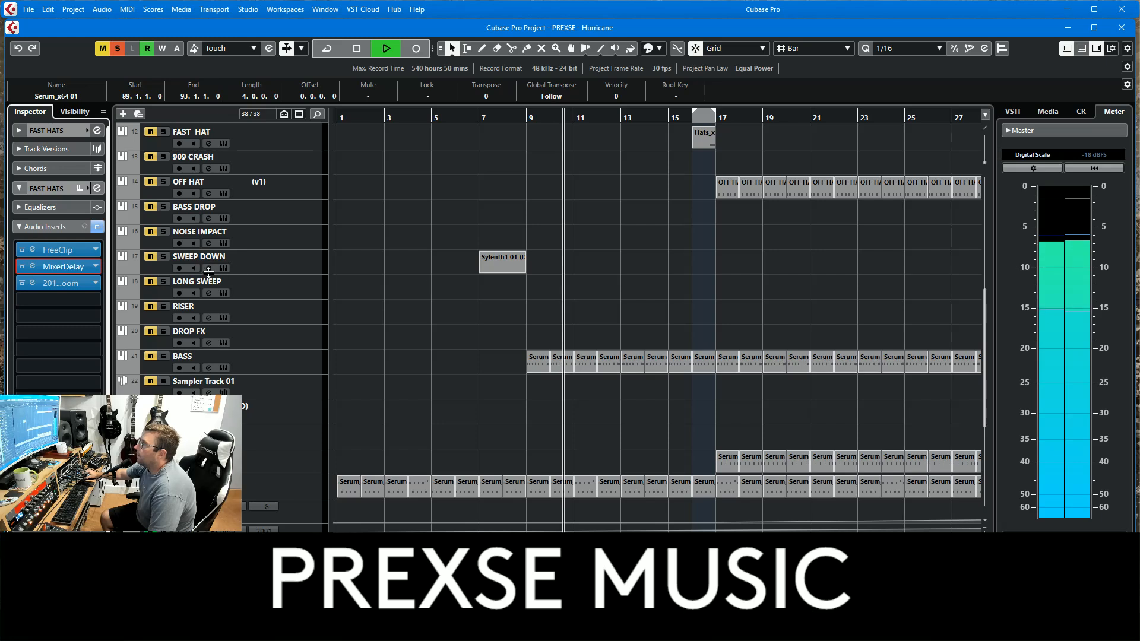
{"action": "left_click", "coordinate": [164, 257]}
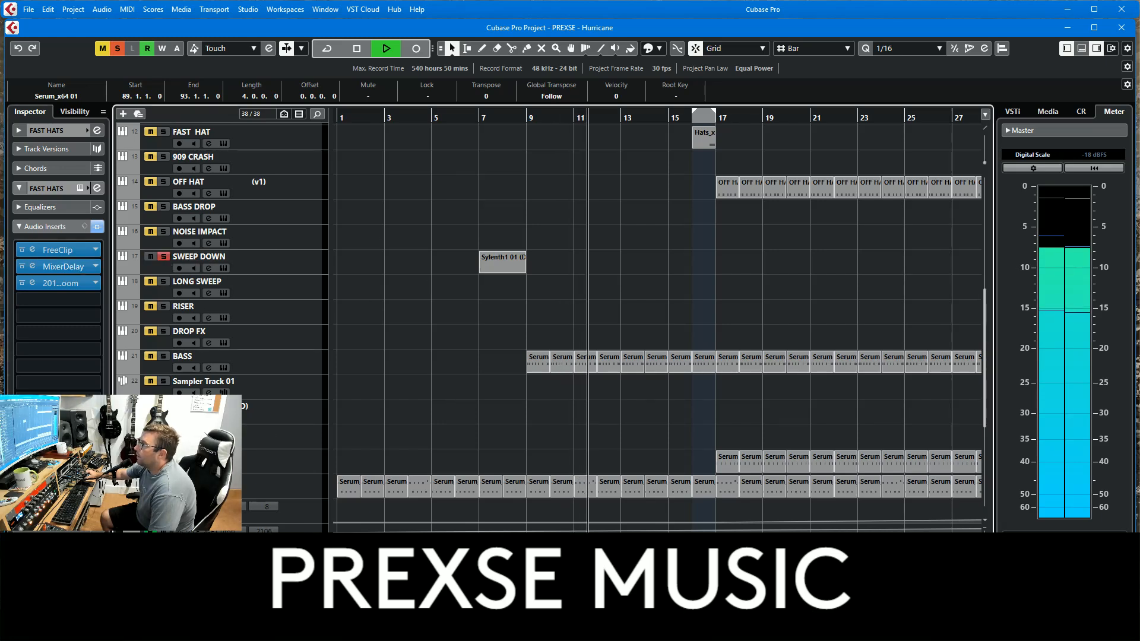
{"action": "left_click", "coordinate": [339, 118]}
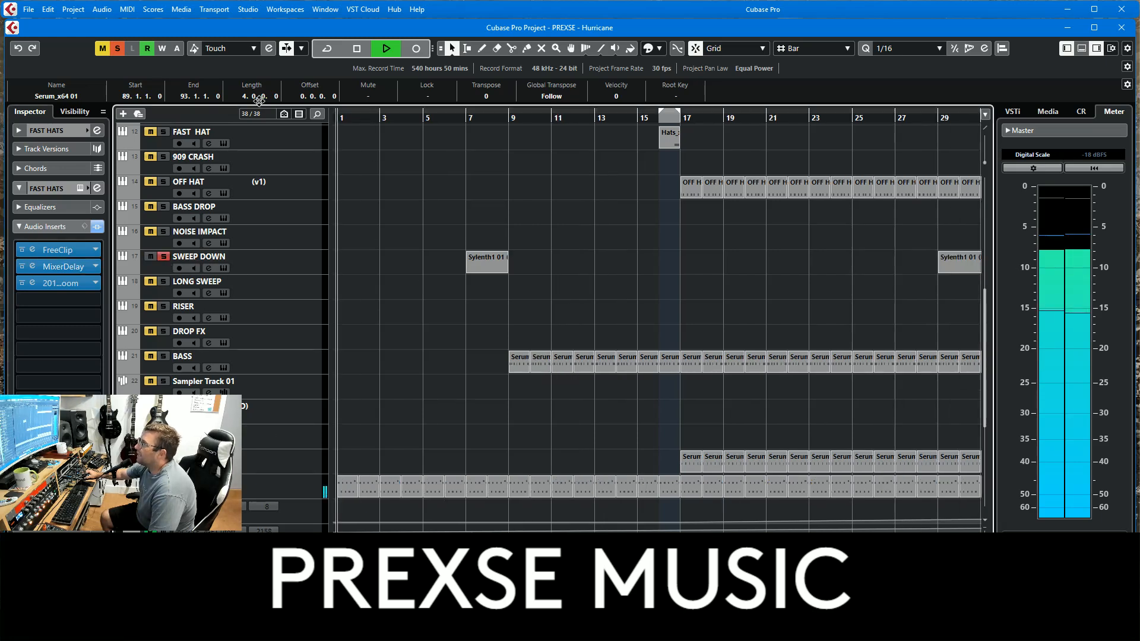
Inspect the Serum instrument on the ACID SOUND track and close it.
{"action": "left_click", "coordinate": [299, 492]}
{"action": "left_click", "coordinate": [57, 131]}
{"action": "left_click", "coordinate": [98, 249]}
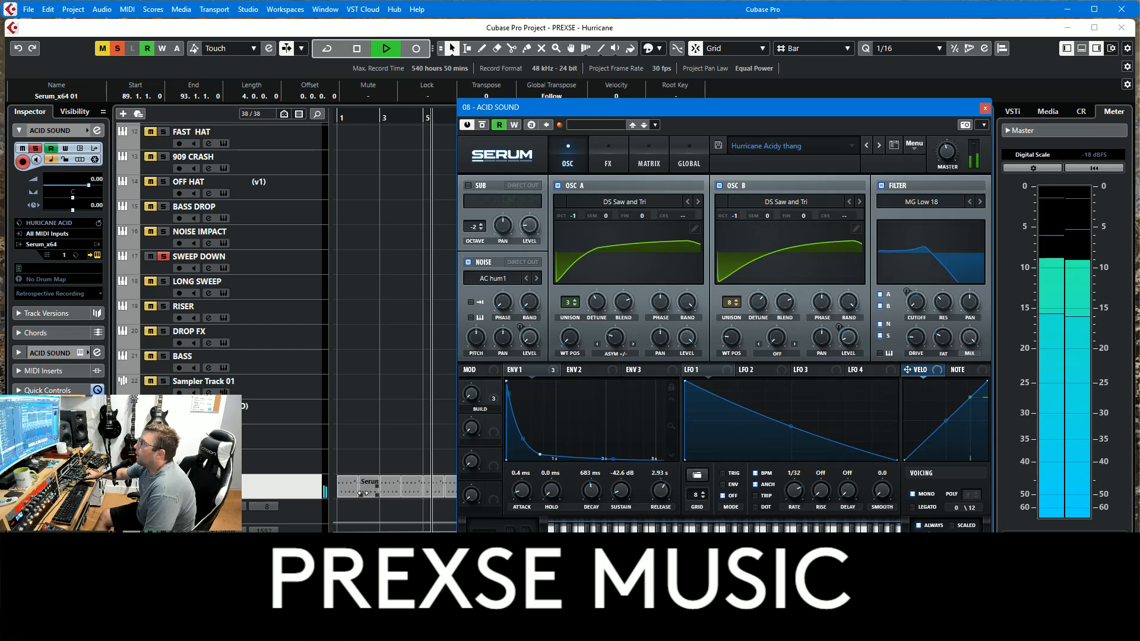
{"action": "left_click", "coordinate": [985, 108]}
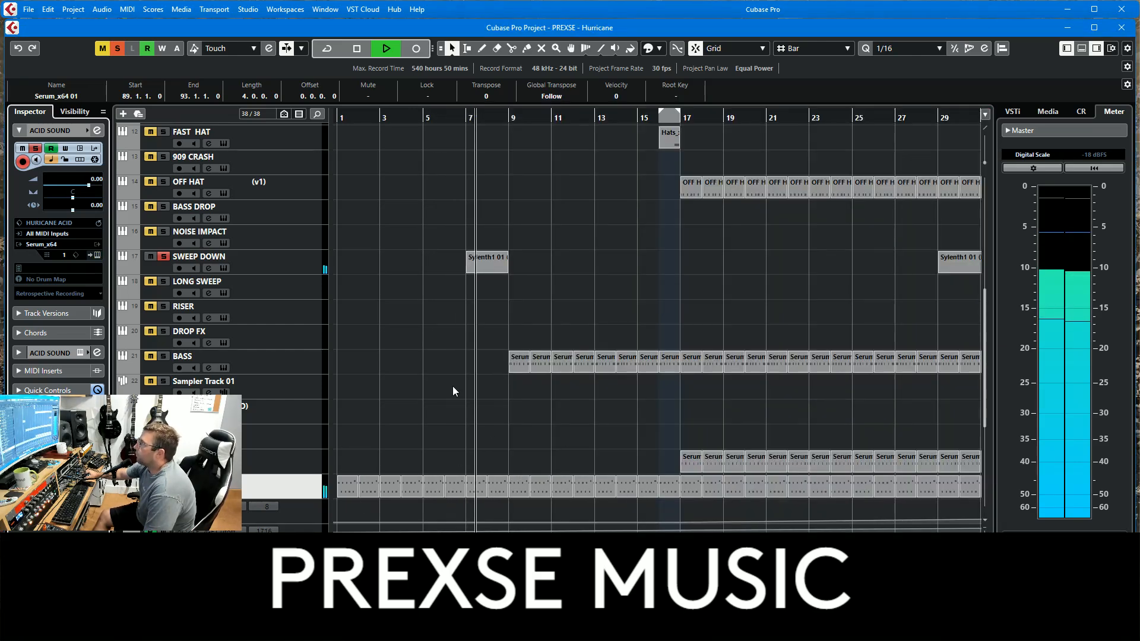
Open Sylenth1 on the SWEEP DOWN track and replay the sweep from bar 7.
{"action": "left_click", "coordinate": [297, 267]}
{"action": "left_click", "coordinate": [93, 254]}
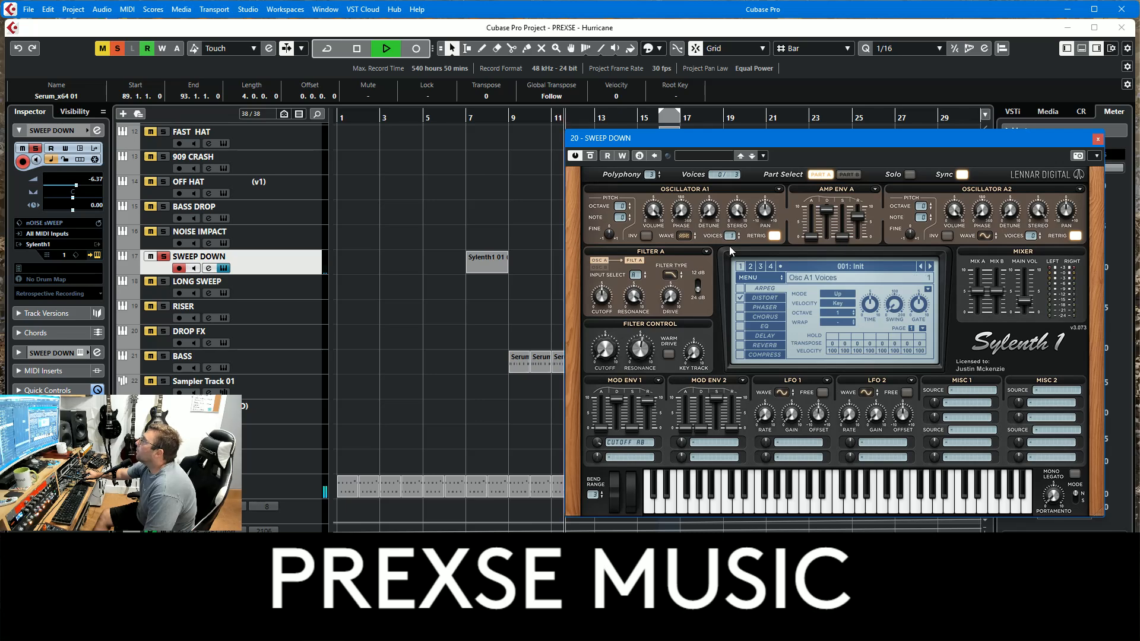
{"action": "left_click", "coordinate": [512, 119]}
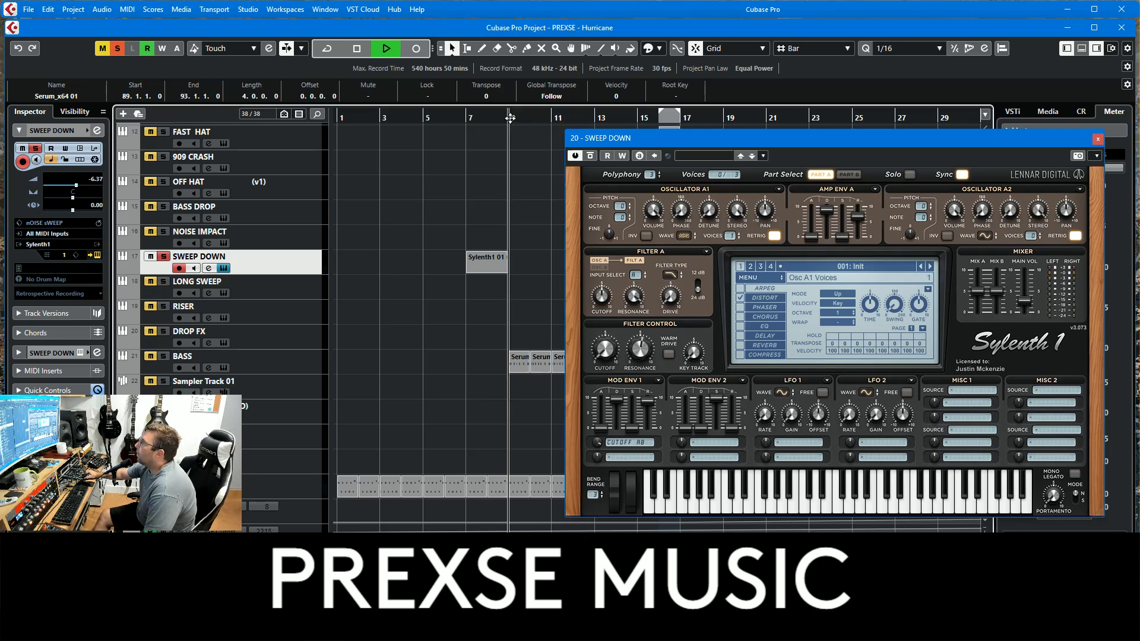
{"action": "left_click_drag", "start_coordinate": [470, 117], "coordinate": [466, 123]}
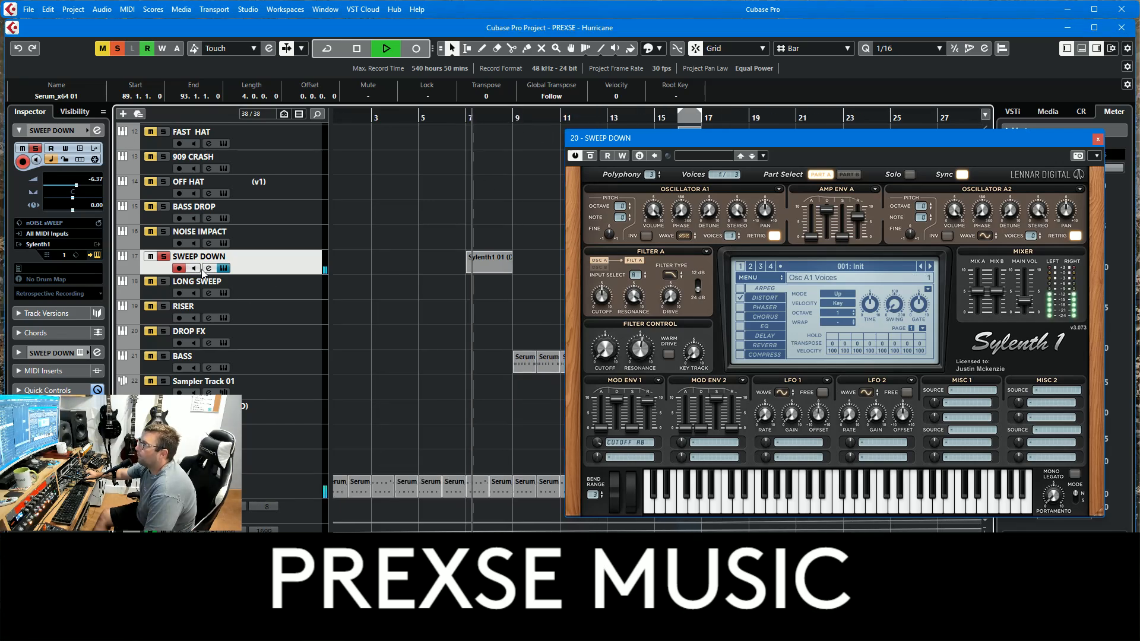
Audition the sweep from bar 7 with a different Oscillator A1 voice count, restore the count, and close Sylenth1.
{"action": "left_click", "coordinate": [730, 236]}
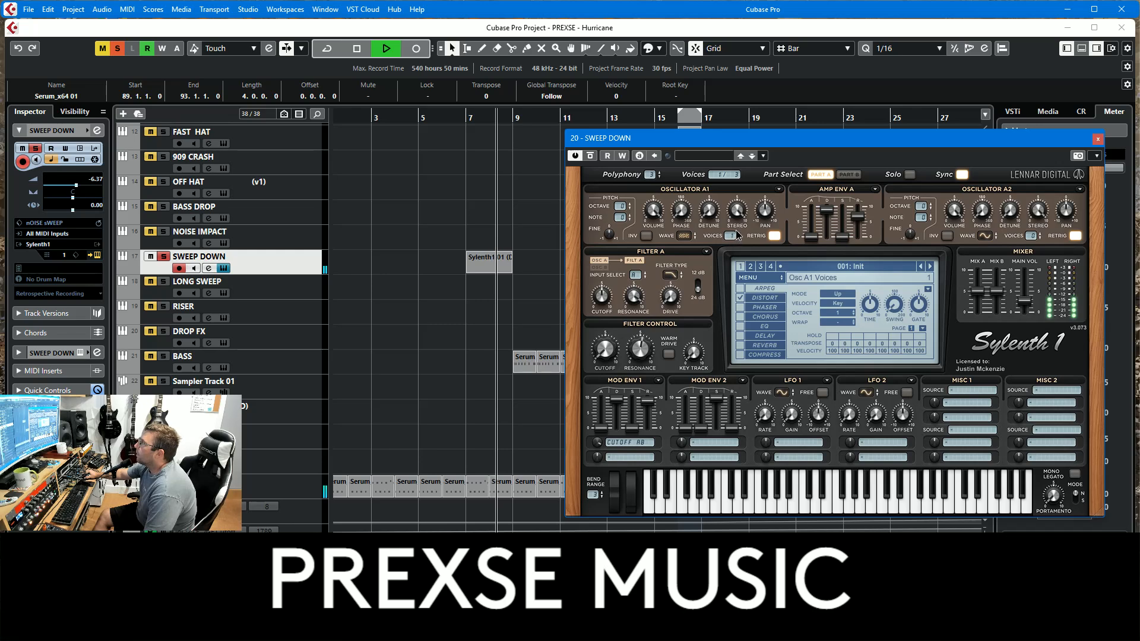
{"action": "left_click", "coordinate": [739, 234]}
{"action": "left_click", "coordinate": [468, 119]}
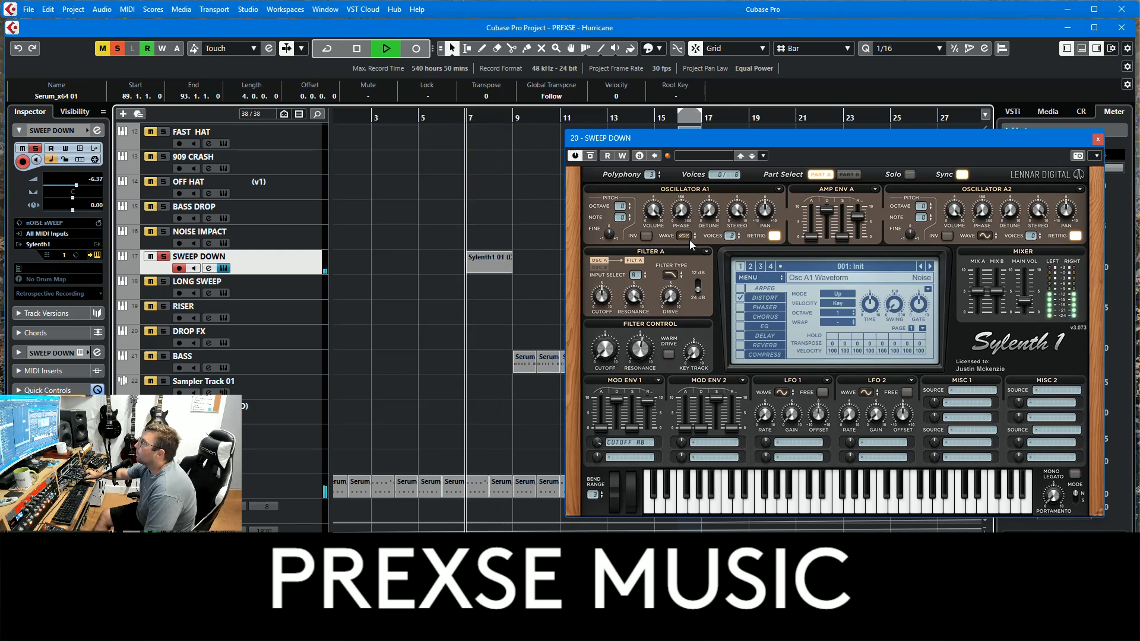
{"action": "left_click", "coordinate": [735, 234]}
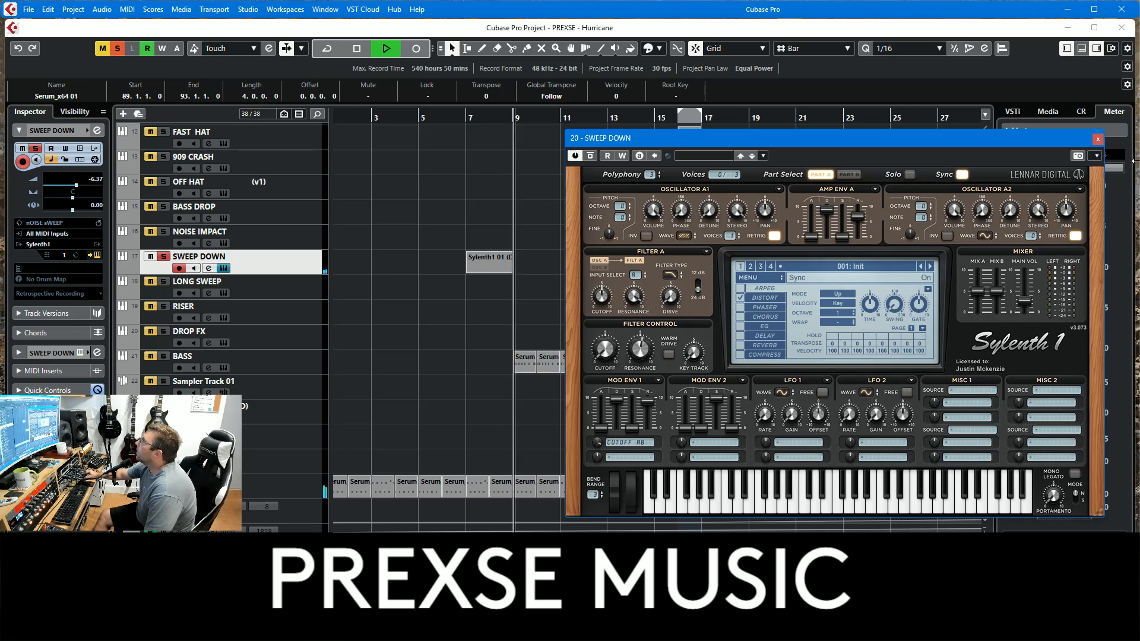
{"action": "left_click", "coordinate": [1098, 139]}
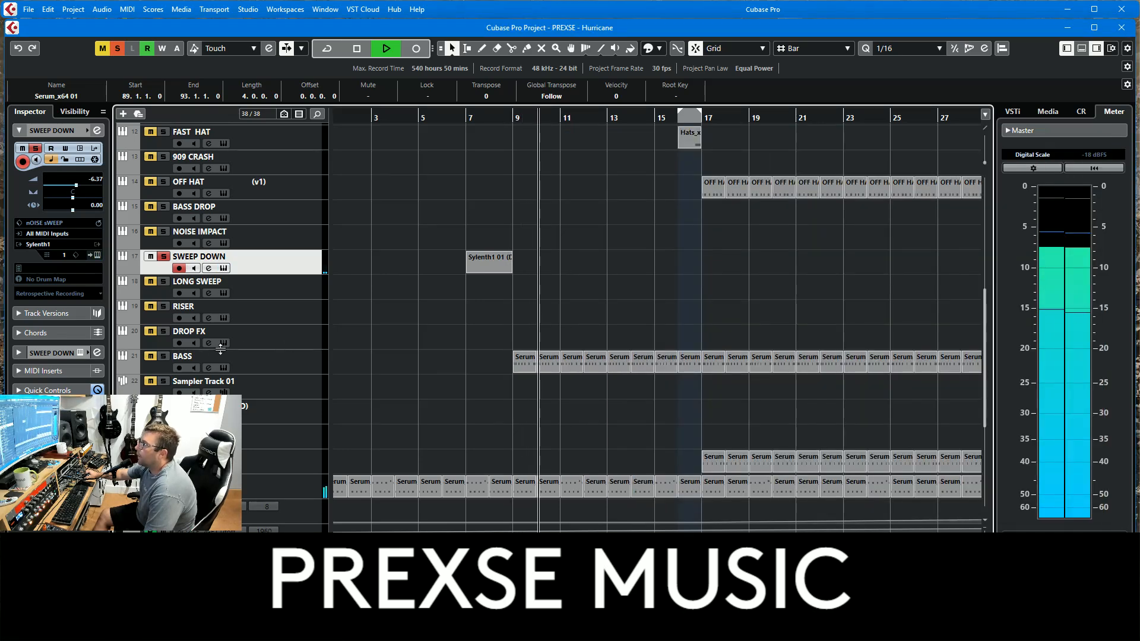
Solo the BASS track and restart playback from bar 9.
{"action": "left_click", "coordinate": [163, 356]}
{"action": "left_click", "coordinate": [268, 360]}
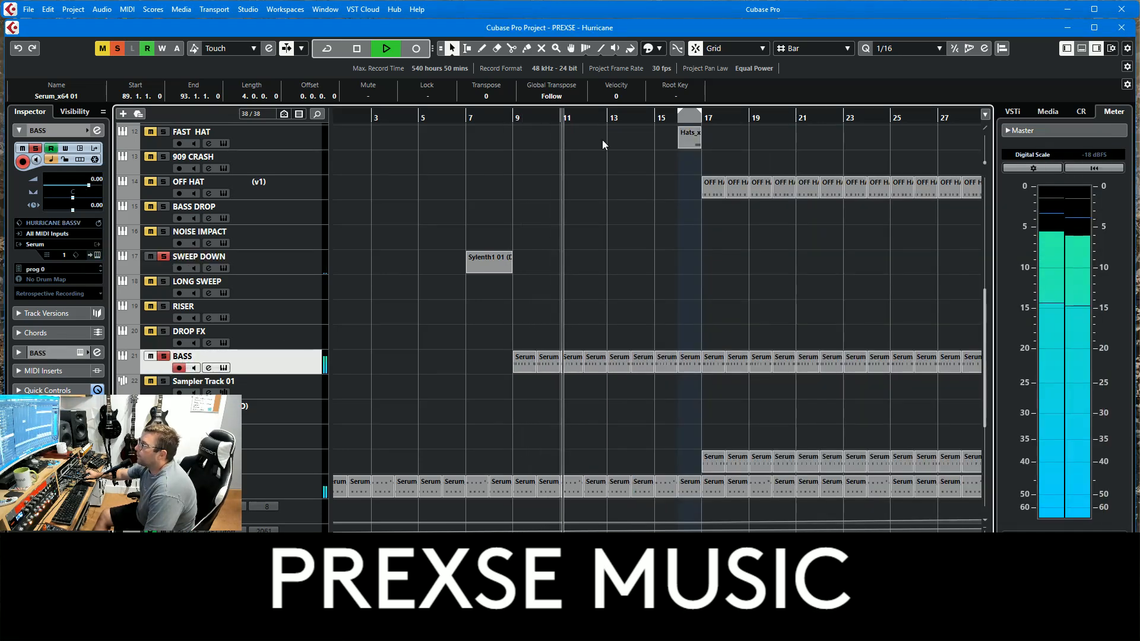
{"action": "left_click", "coordinate": [513, 118]}
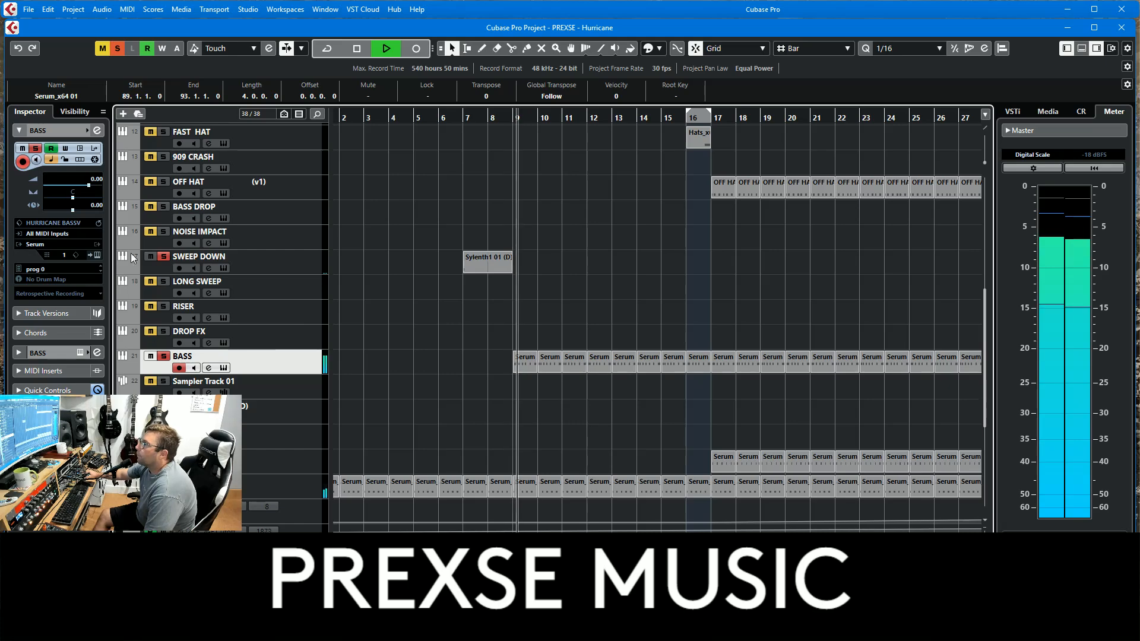
Switch off the Distortion effect in the BASS track's Serum and deactivate solo on all tracks.
{"action": "left_click", "coordinate": [98, 256]}
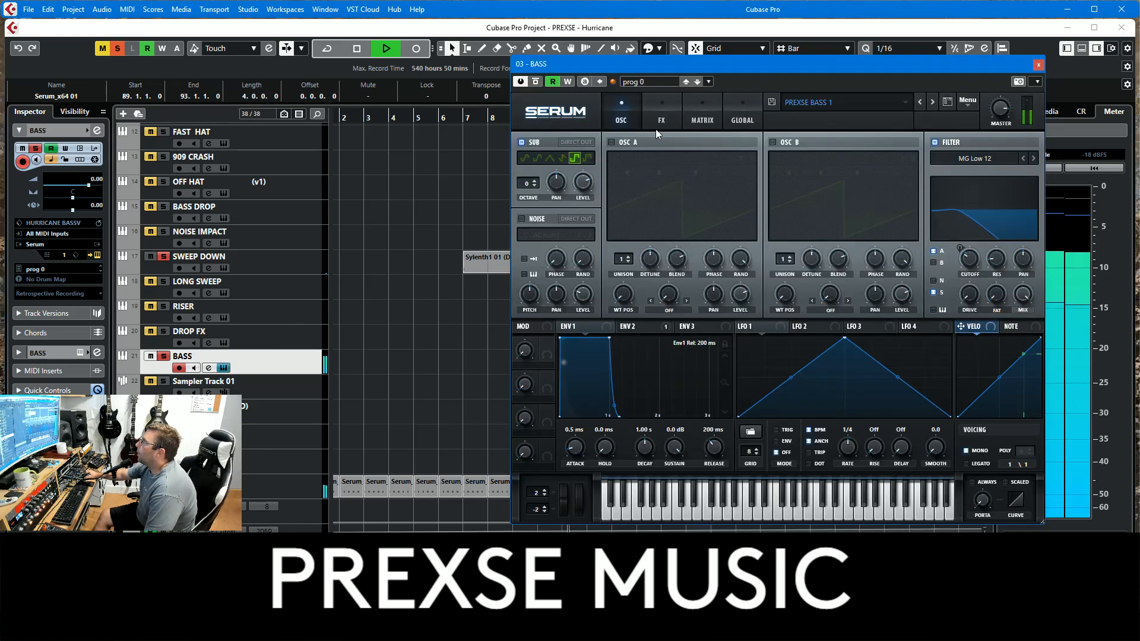
{"action": "left_click", "coordinate": [668, 119]}
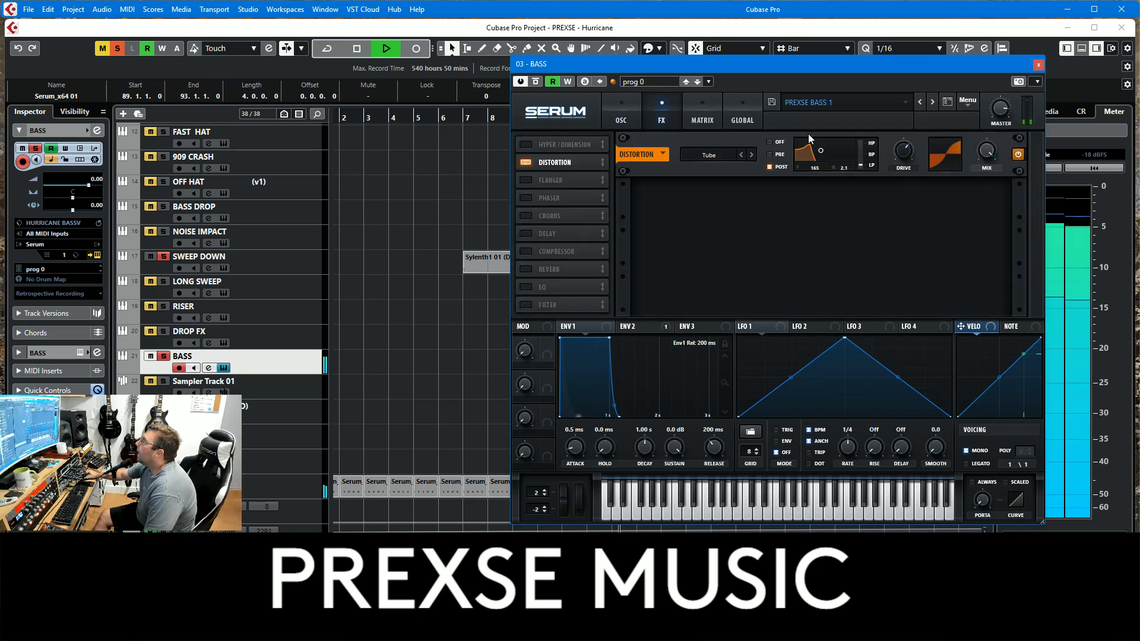
{"action": "left_click", "coordinate": [1019, 155]}
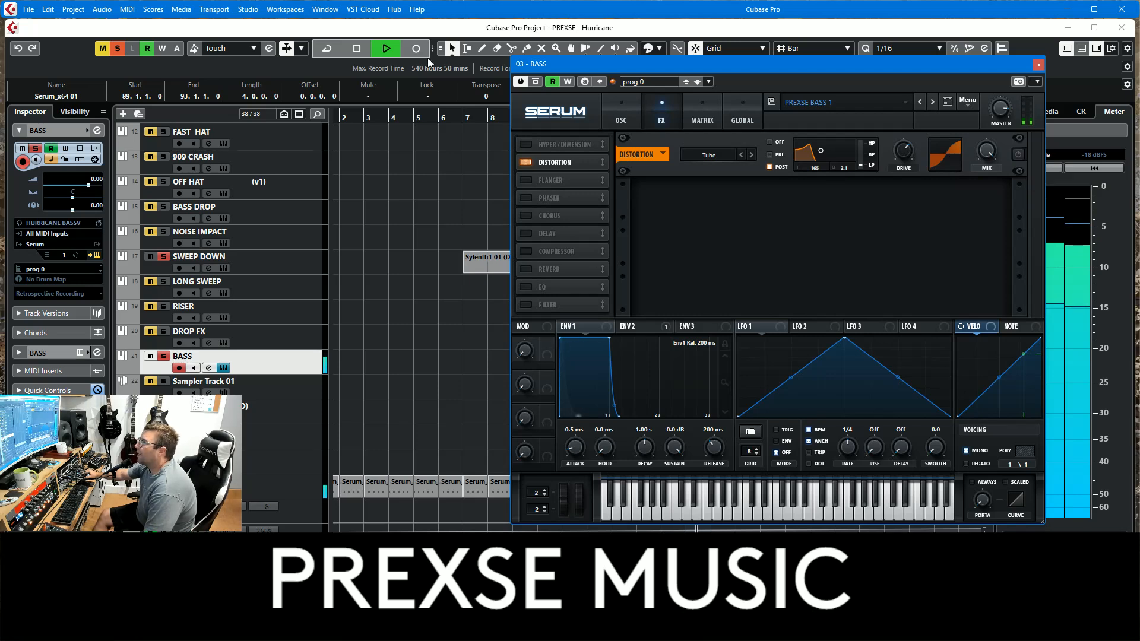
{"action": "left_click", "coordinate": [118, 48]}
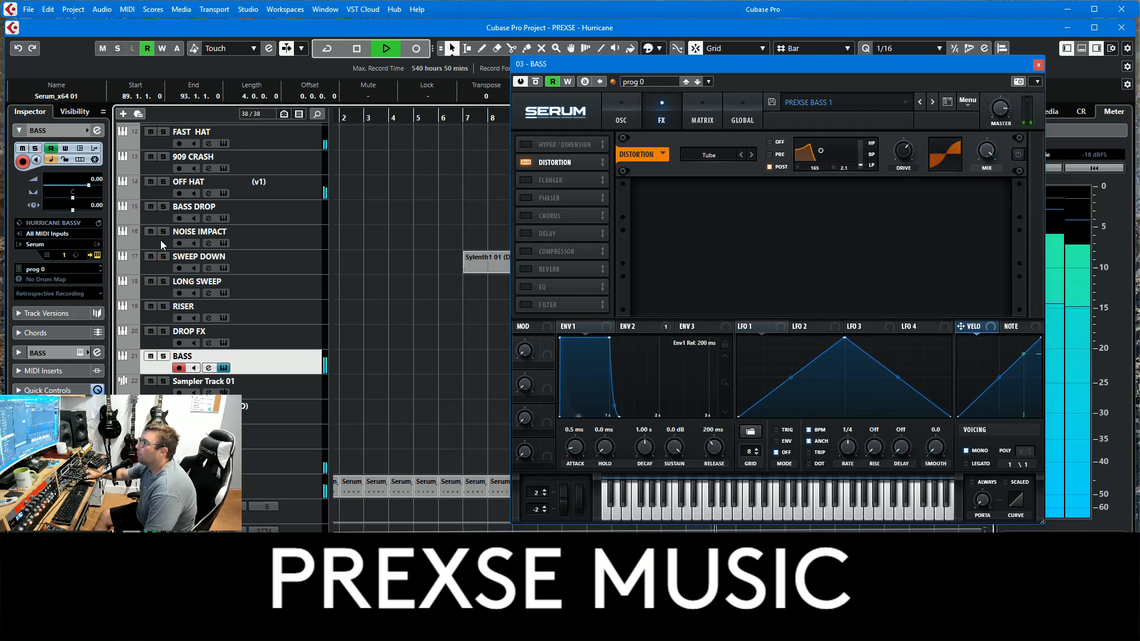
Solo the BASS track, switch Serum's Distortion effect back on and close the plug-in window.
{"action": "left_click", "coordinate": [164, 356]}
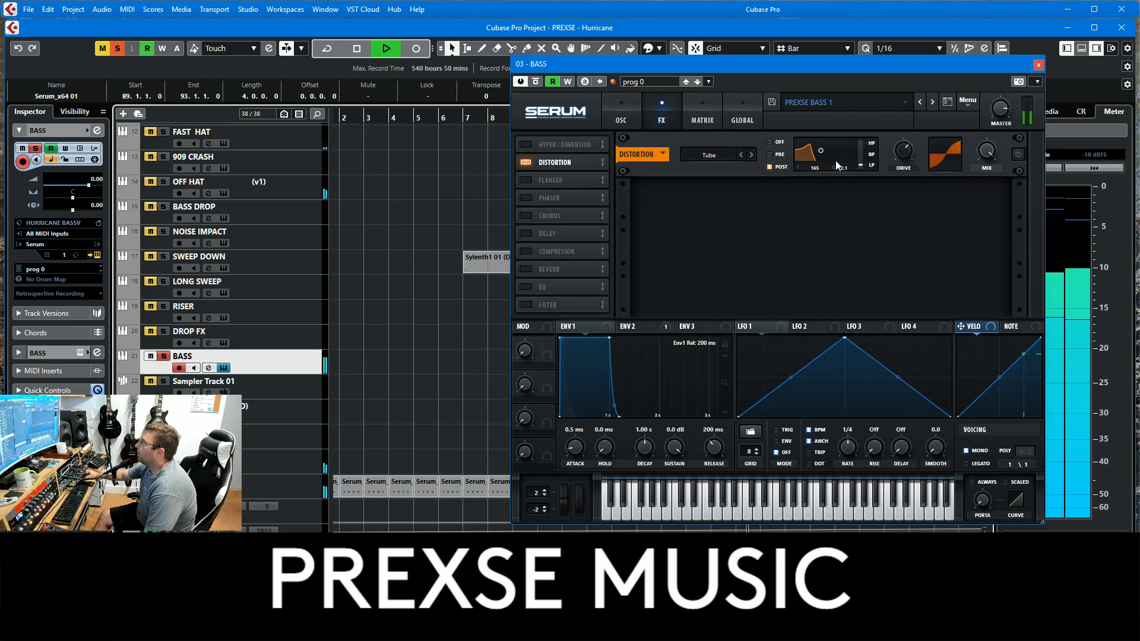
{"action": "left_click", "coordinate": [1018, 155]}
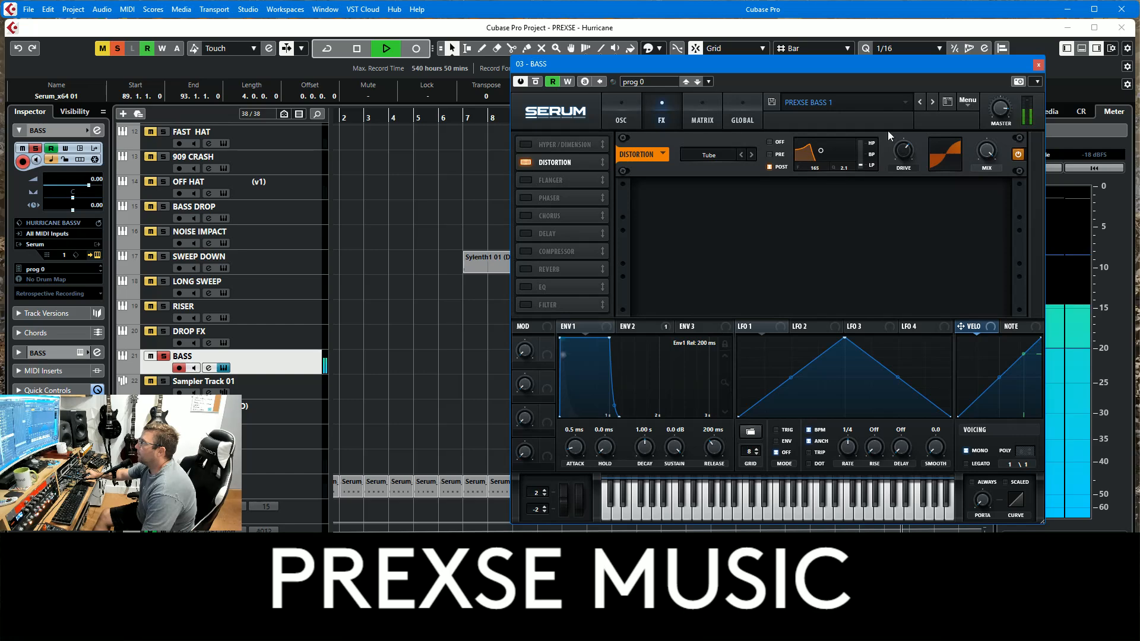
{"action": "left_click", "coordinate": [1039, 64]}
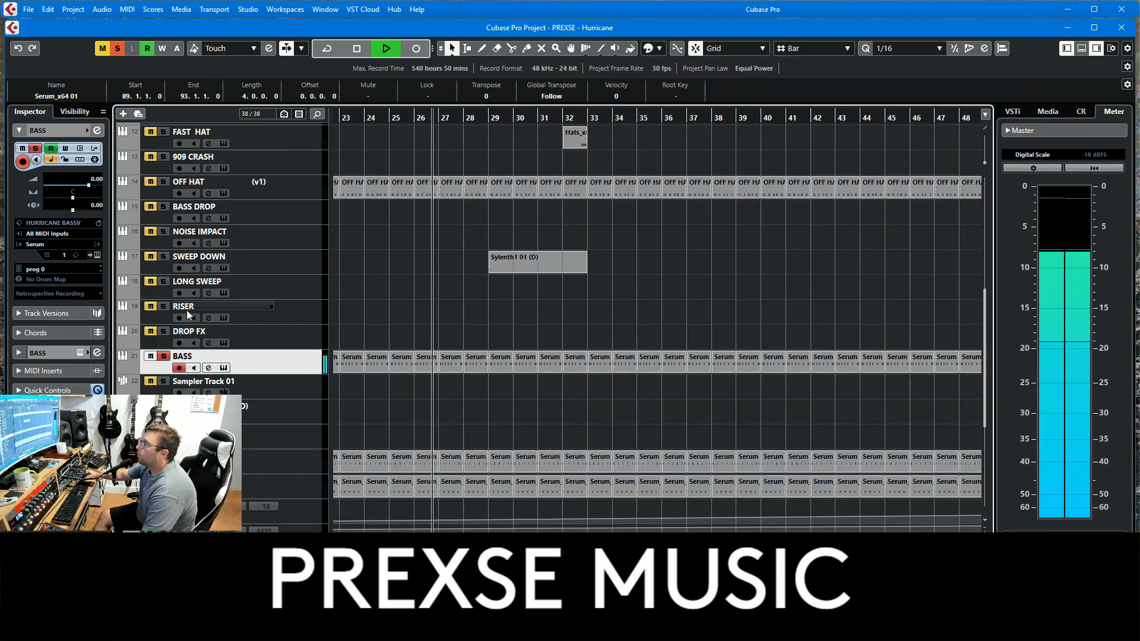
Open Serum on the STABN track, review its oscillator settings and close it.
{"action": "right_click", "coordinate": [272, 460]}
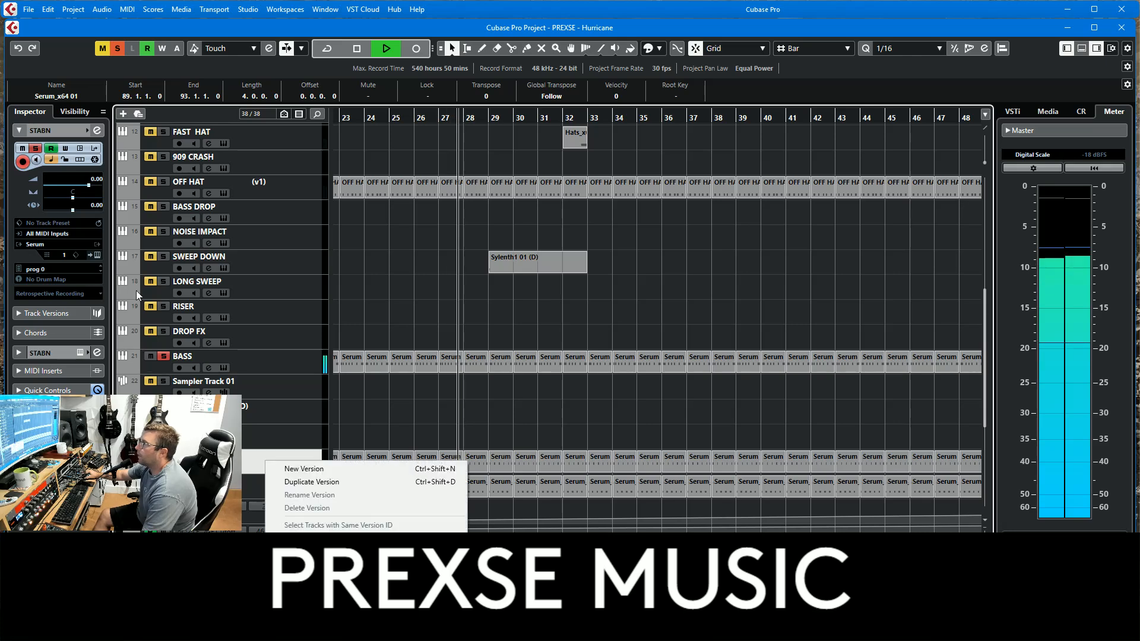
{"action": "left_click", "coordinate": [97, 255]}
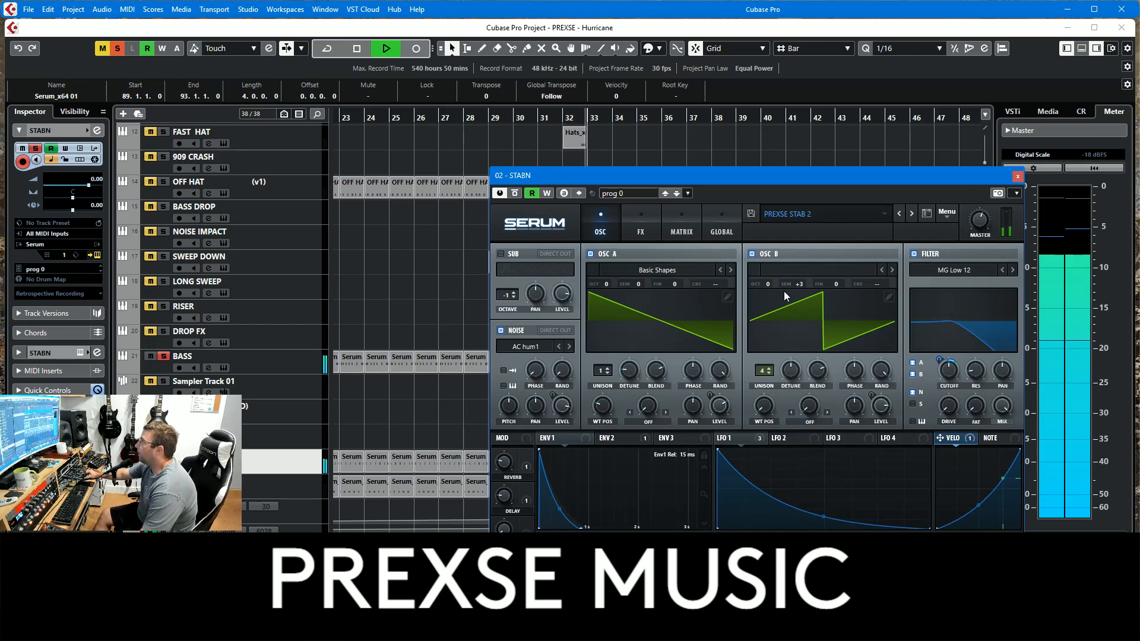
{"action": "left_click", "coordinate": [1017, 177]}
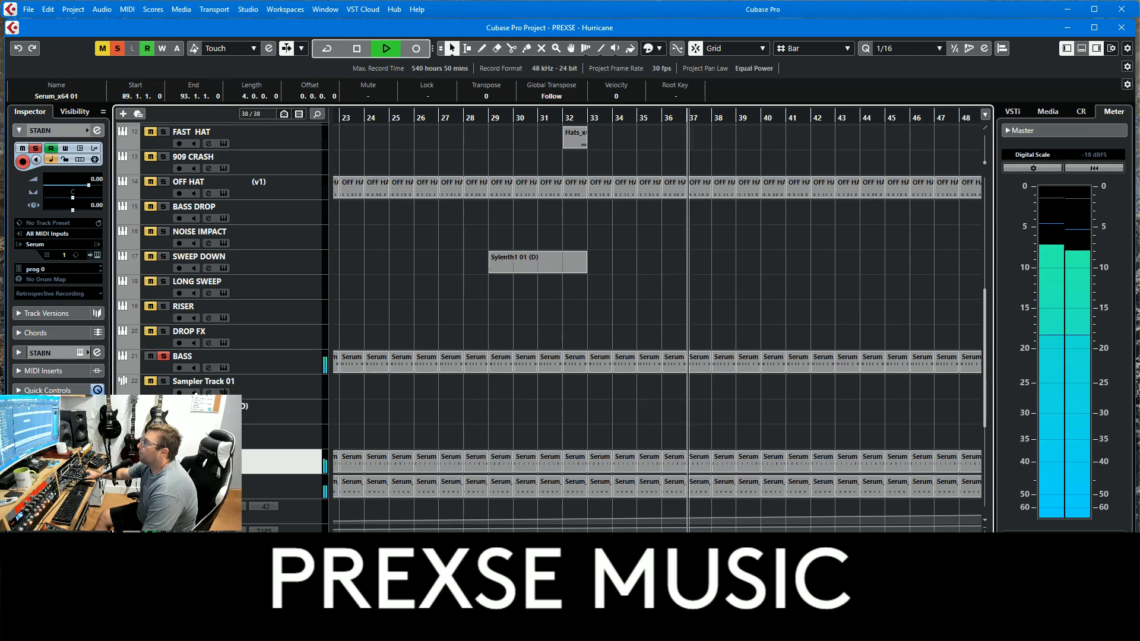
Solo the OFF HAT track and move playback back to where its first clips begin.
{"action": "scroll", "coordinate": [781, 280], "scroll_direction": "up", "scroll_amount": 5}
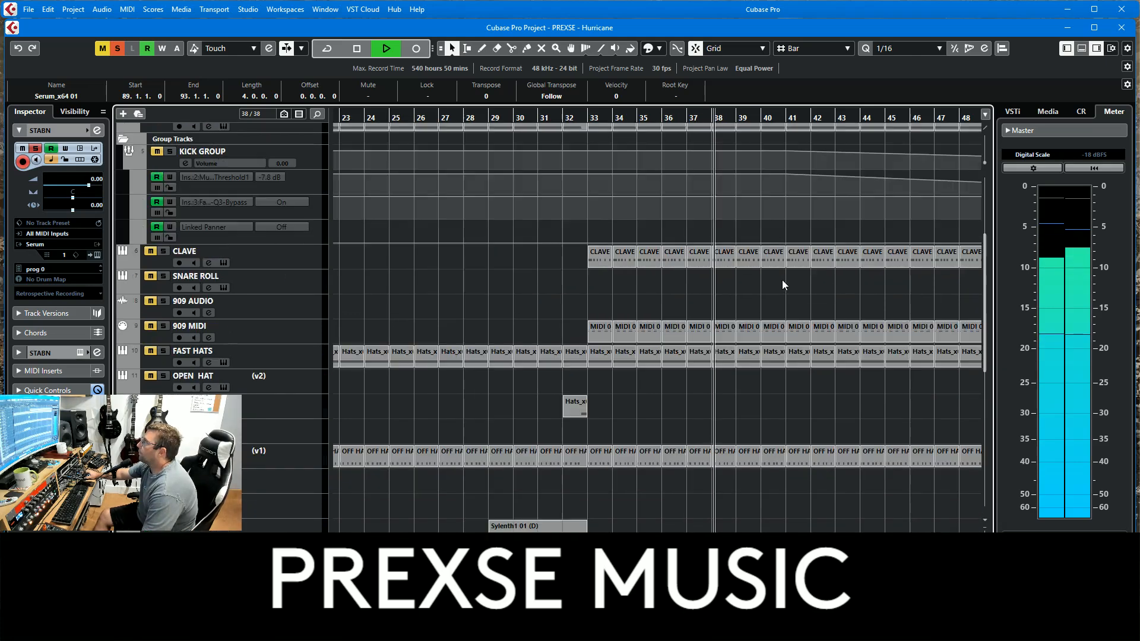
{"action": "scroll", "coordinate": [781, 280], "scroll_direction": "down", "scroll_amount": 5}
{"action": "scroll", "coordinate": [565, 347], "scroll_direction": "up", "scroll_amount": 4}
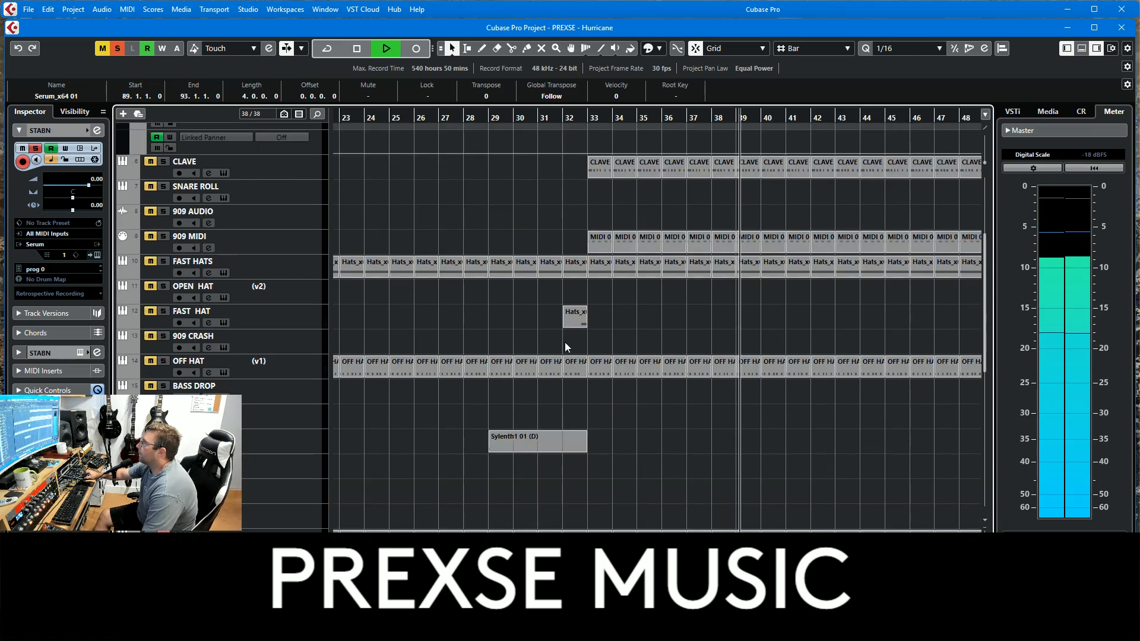
{"action": "left_click", "coordinate": [164, 361]}
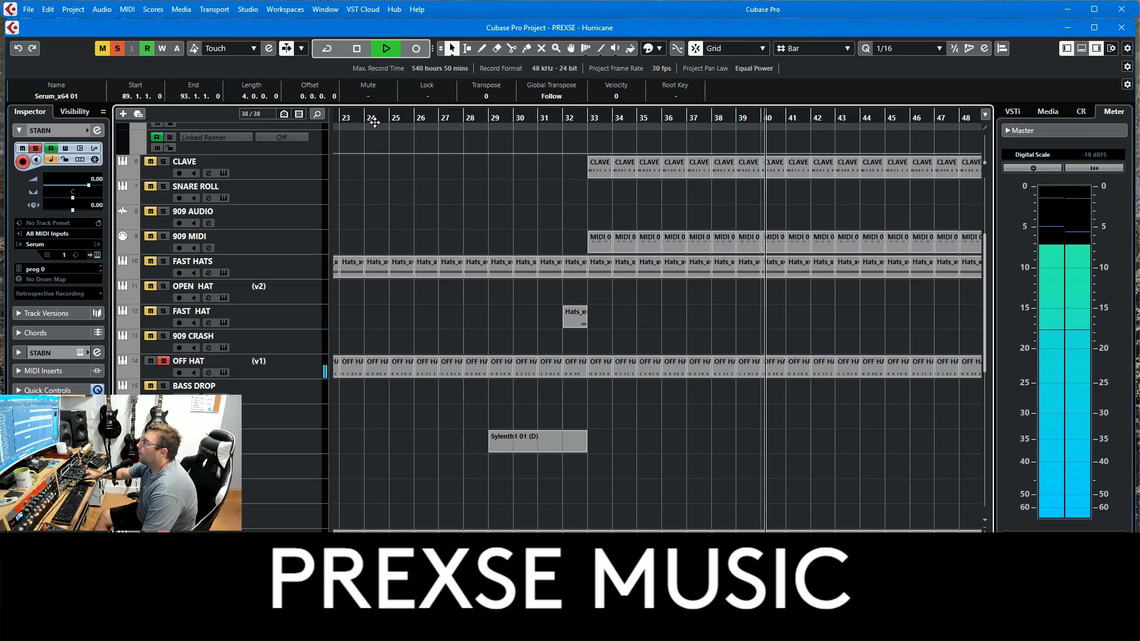
{"action": "left_click_drag", "start_coordinate": [374, 122], "coordinate": [669, 110]}
Inspect the OFF HAT track's Hats instrument and view its spectrum in the SPAN insert.
{"action": "left_click", "coordinate": [291, 370]}
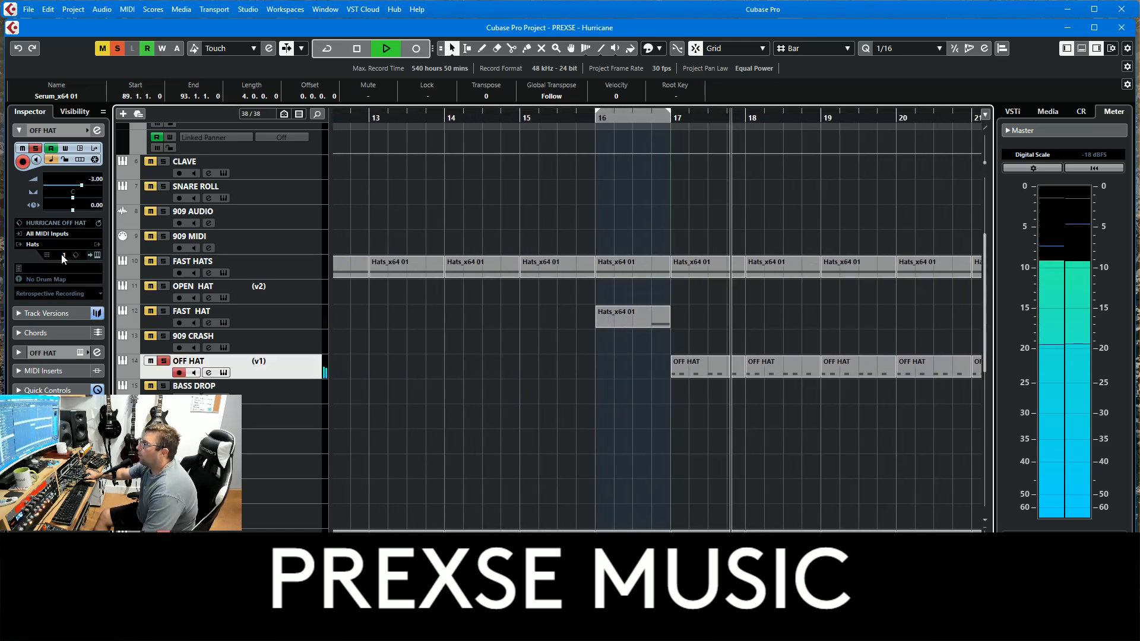
{"action": "left_click", "coordinate": [97, 255]}
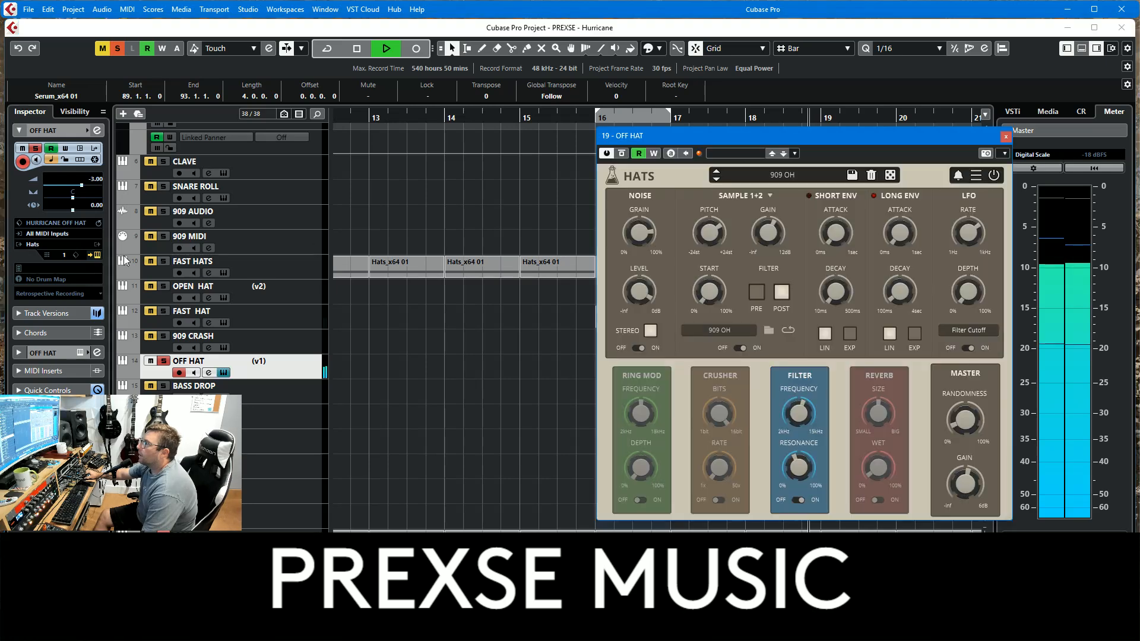
{"action": "left_click", "coordinate": [1006, 138]}
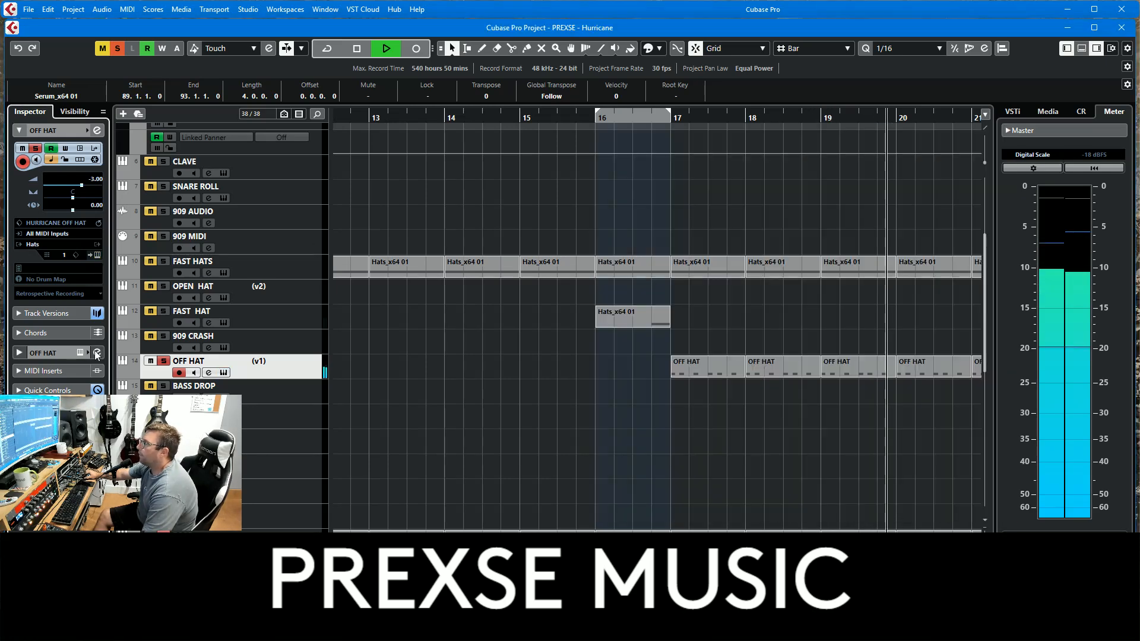
{"action": "left_click", "coordinate": [42, 353]}
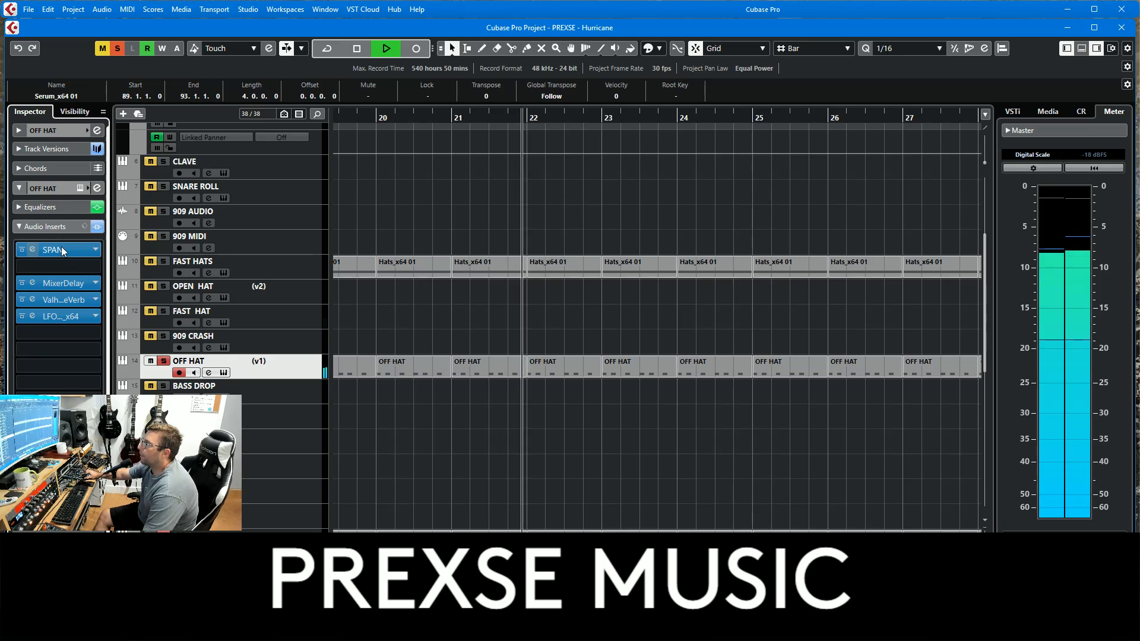
{"action": "left_click", "coordinate": [70, 256]}
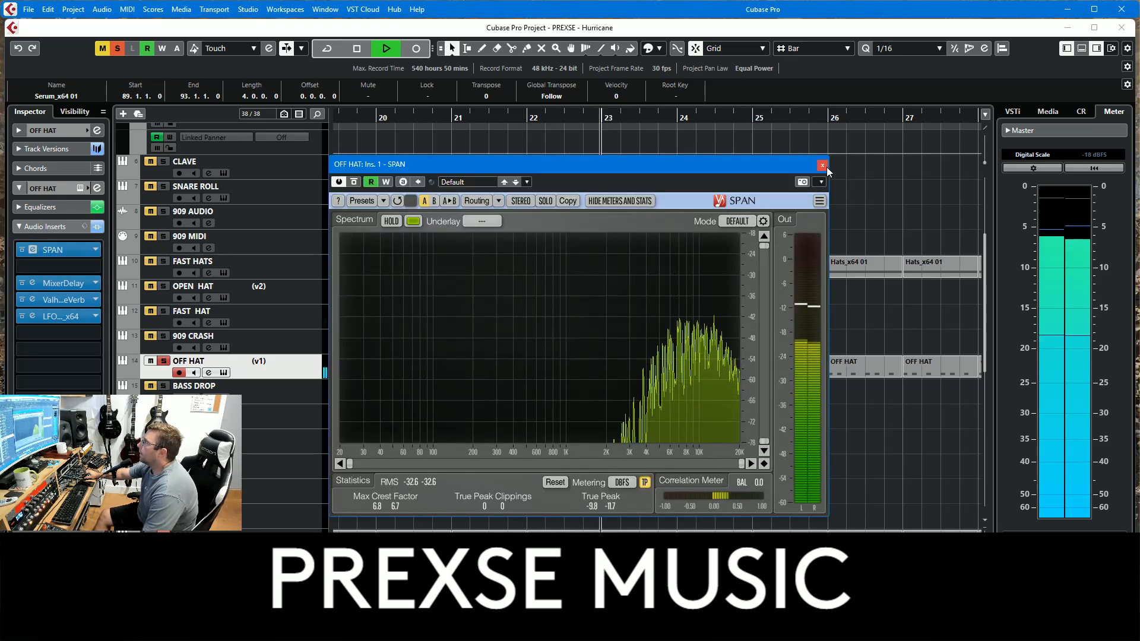
{"action": "left_click", "coordinate": [822, 165]}
Add the KICK GROUP to the soloed tracks.
{"action": "scroll", "coordinate": [690, 334], "scroll_direction": "right", "scroll_amount": 3}
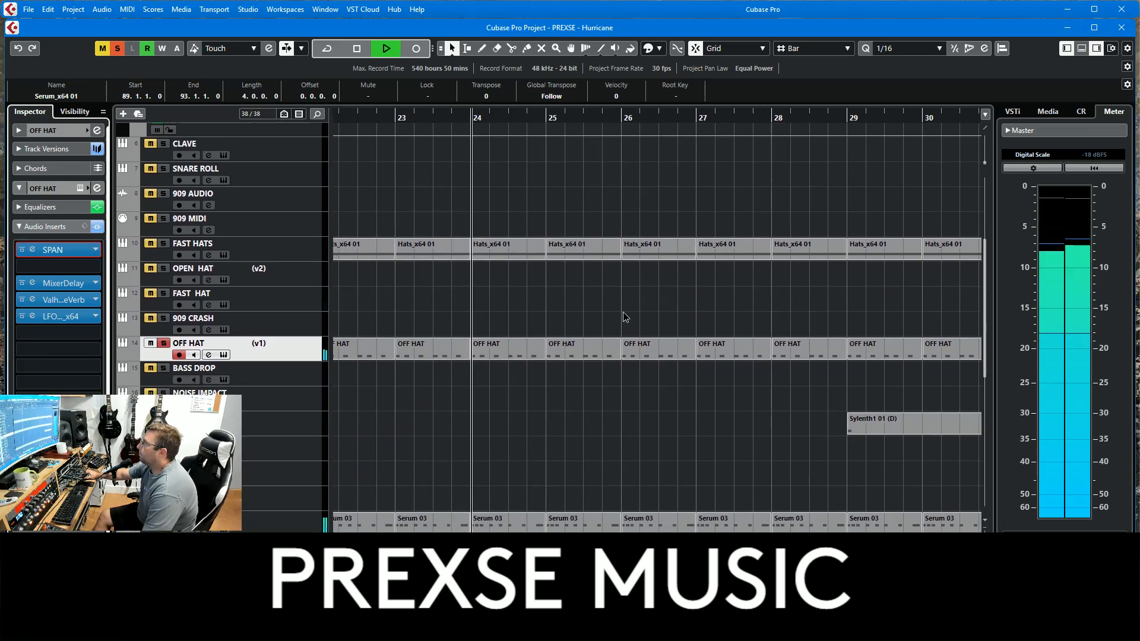
{"action": "scroll", "coordinate": [429, 244], "scroll_direction": "down", "scroll_amount": 5}
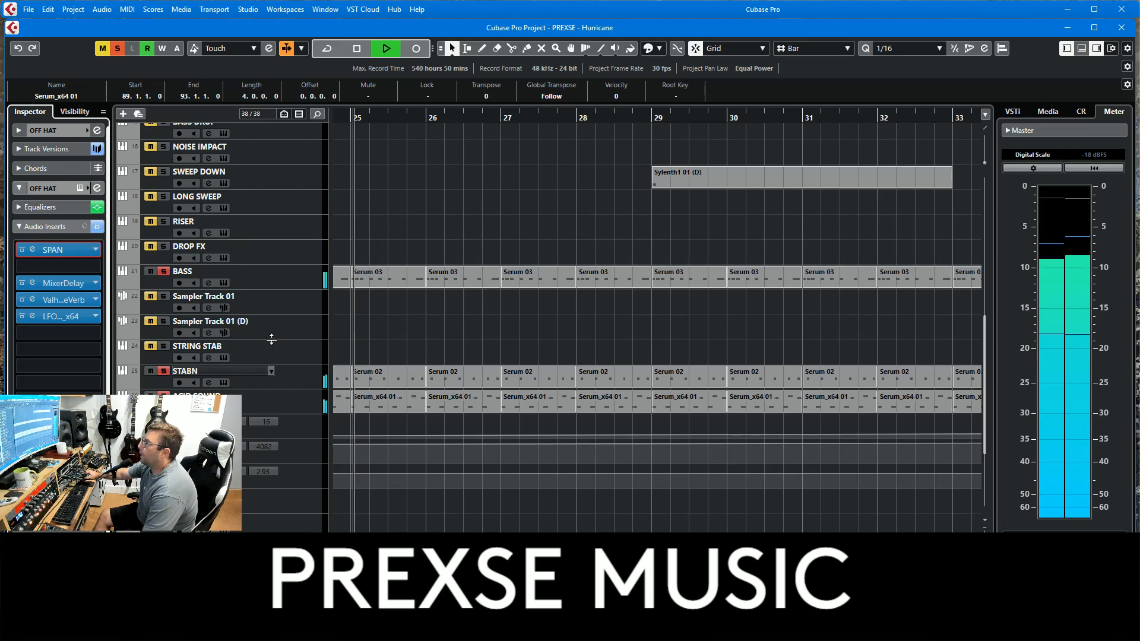
{"action": "scroll", "coordinate": [408, 501], "scroll_direction": "down", "scroll_amount": 4}
{"action": "scroll", "coordinate": [408, 502], "scroll_direction": "up", "scroll_amount": 5}
{"action": "scroll", "coordinate": [186, 284], "scroll_direction": "up", "scroll_amount": 5}
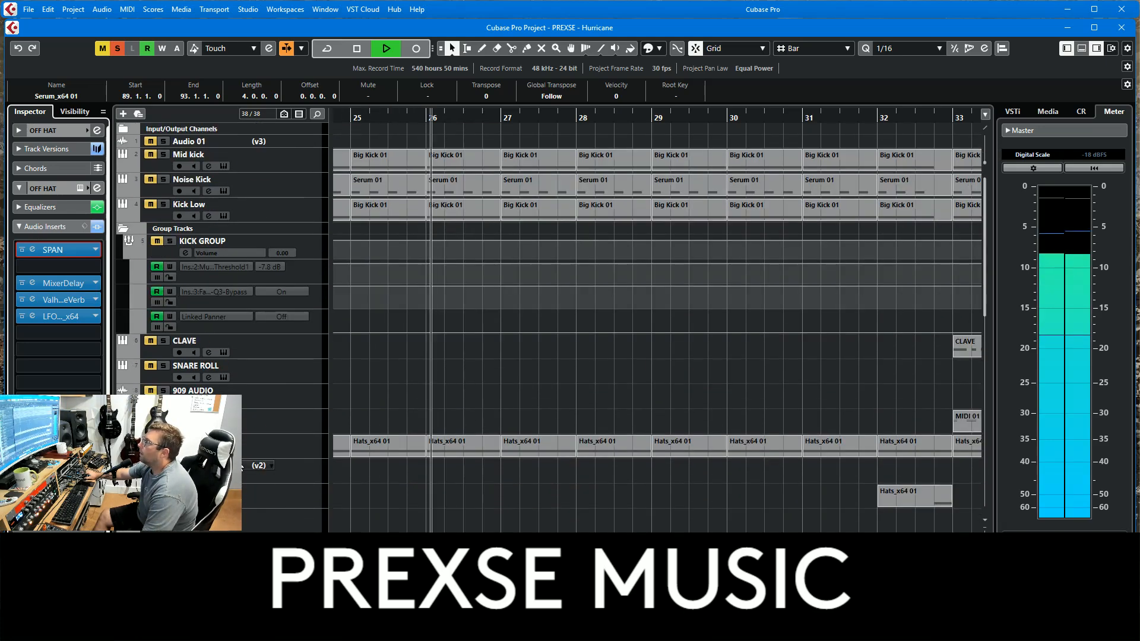
{"action": "left_click", "coordinate": [170, 241]}
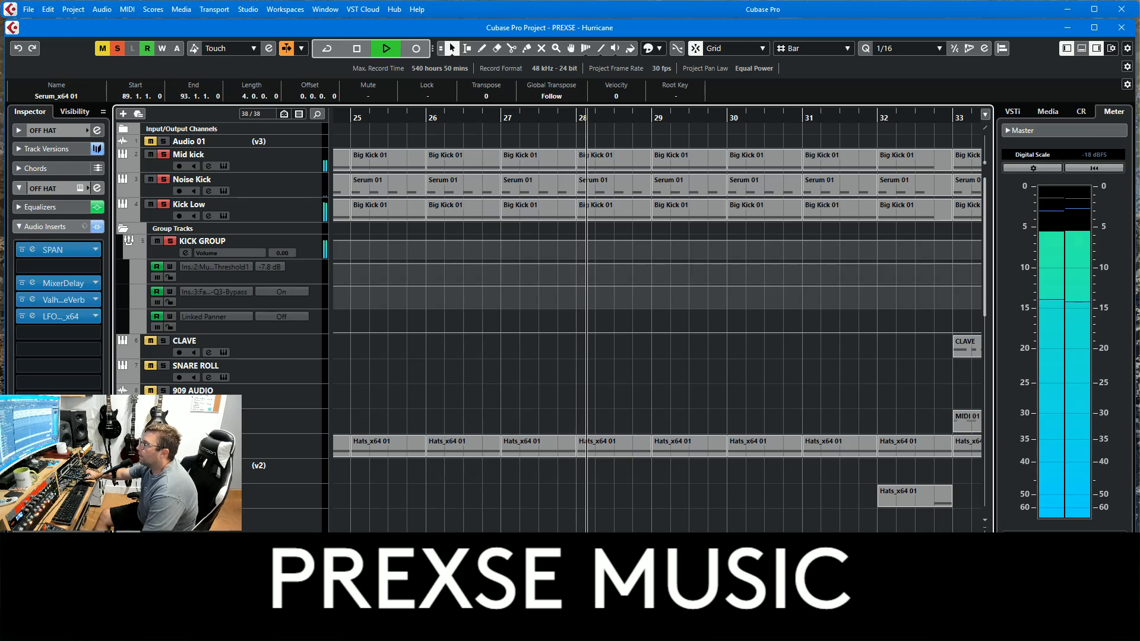
Loop playback over bar 32, where the FAST HAT clip sits.
{"action": "left_click_drag", "start_coordinate": [779, 371], "coordinate": [516, 332]}
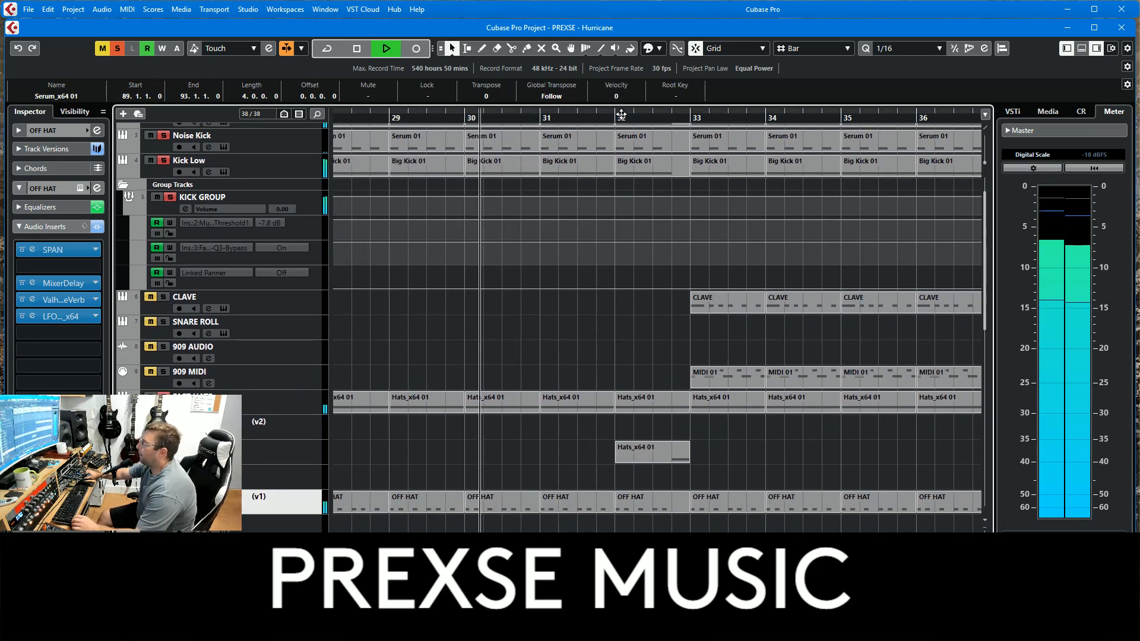
{"action": "left_click", "coordinate": [690, 116], "text": "alt"}
{"action": "left_click", "coordinate": [327, 49]}
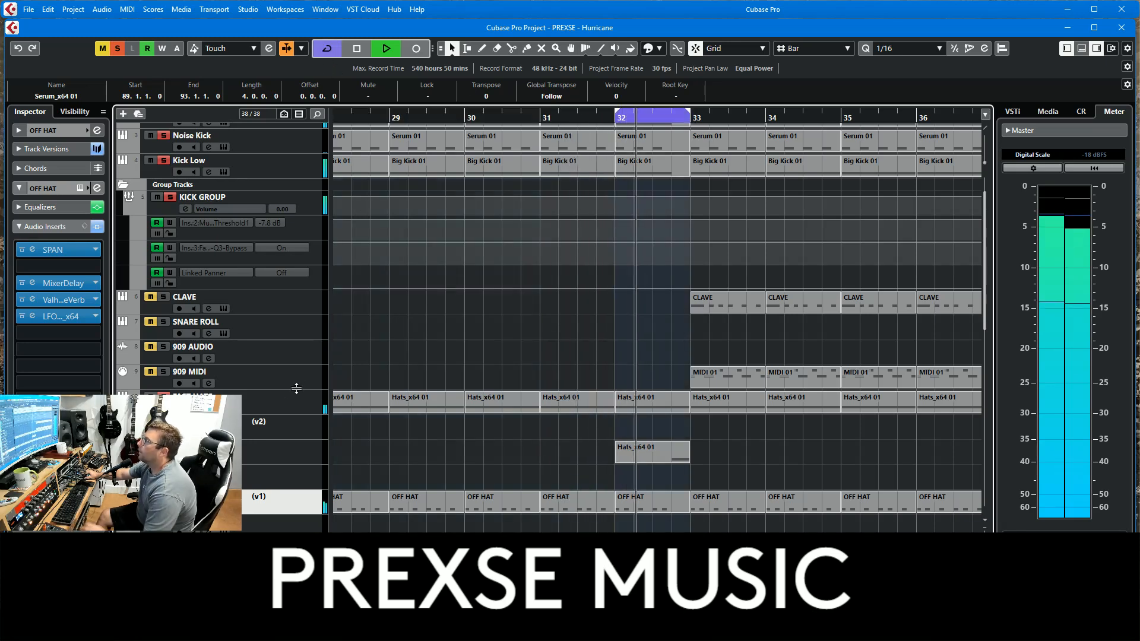
Open the Hats instrument on the FAST HAT track, review its settings and close it.
{"action": "left_click", "coordinate": [288, 461]}
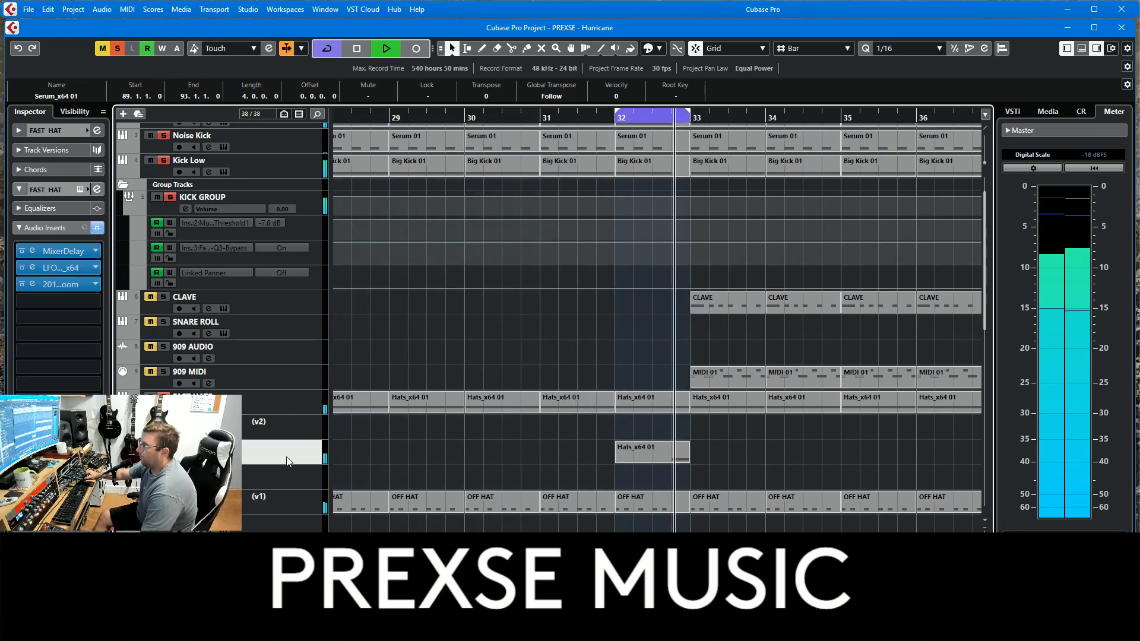
{"action": "left_click", "coordinate": [56, 131]}
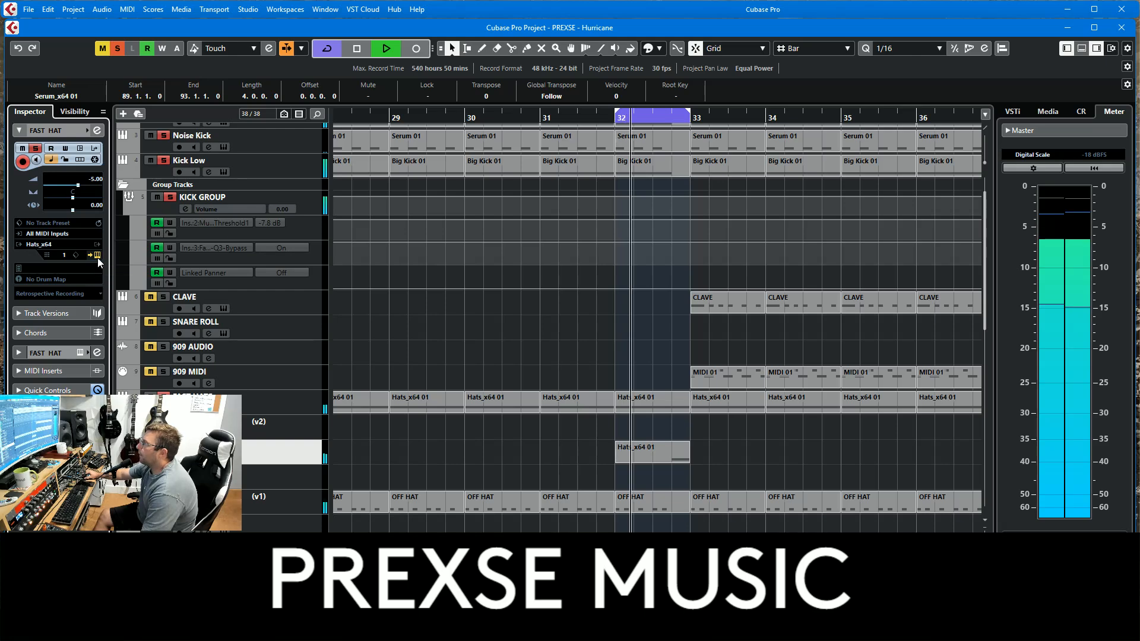
{"action": "left_click", "coordinate": [98, 257]}
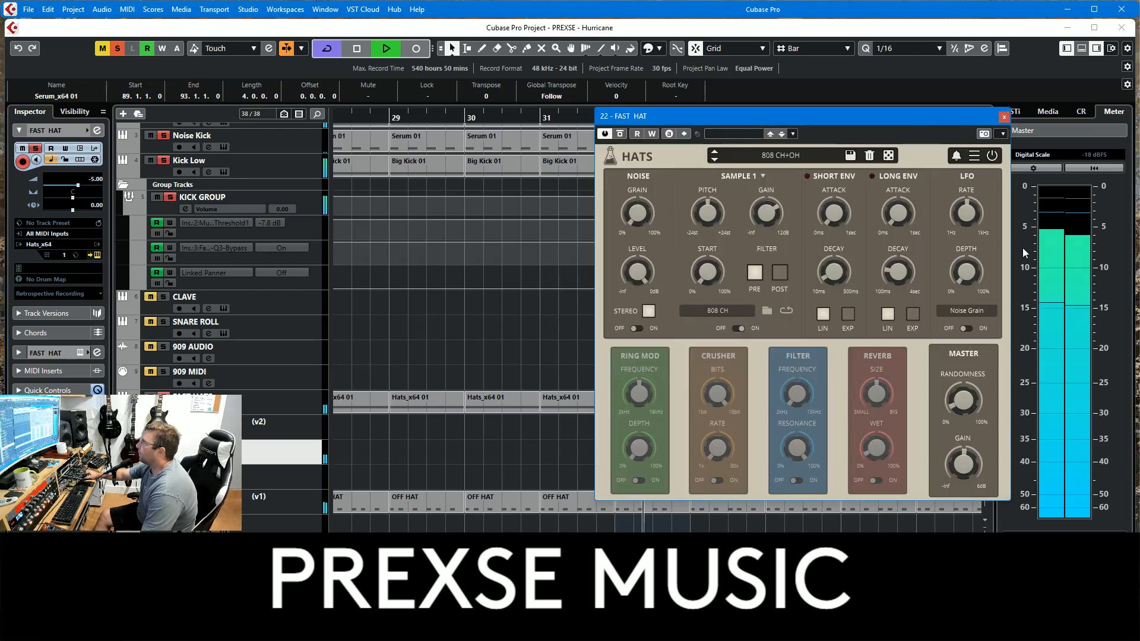
{"action": "left_click", "coordinate": [1004, 116]}
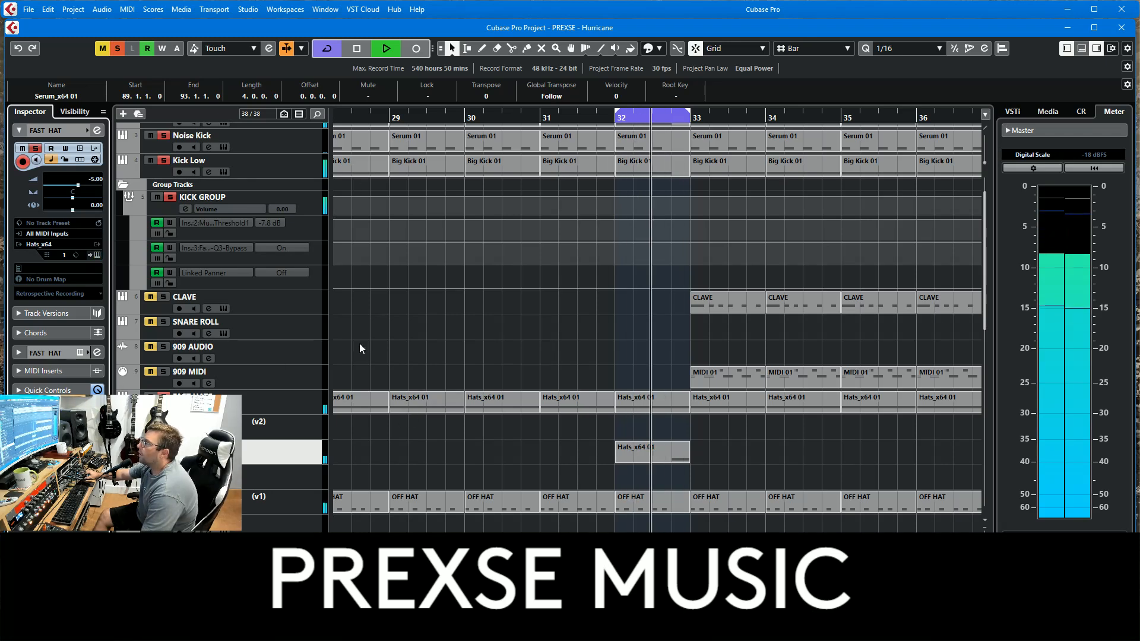
Turn off loop playback and solo the CLAVE track, first with the other layers and finally on its own.
{"action": "left_click", "coordinate": [325, 54]}
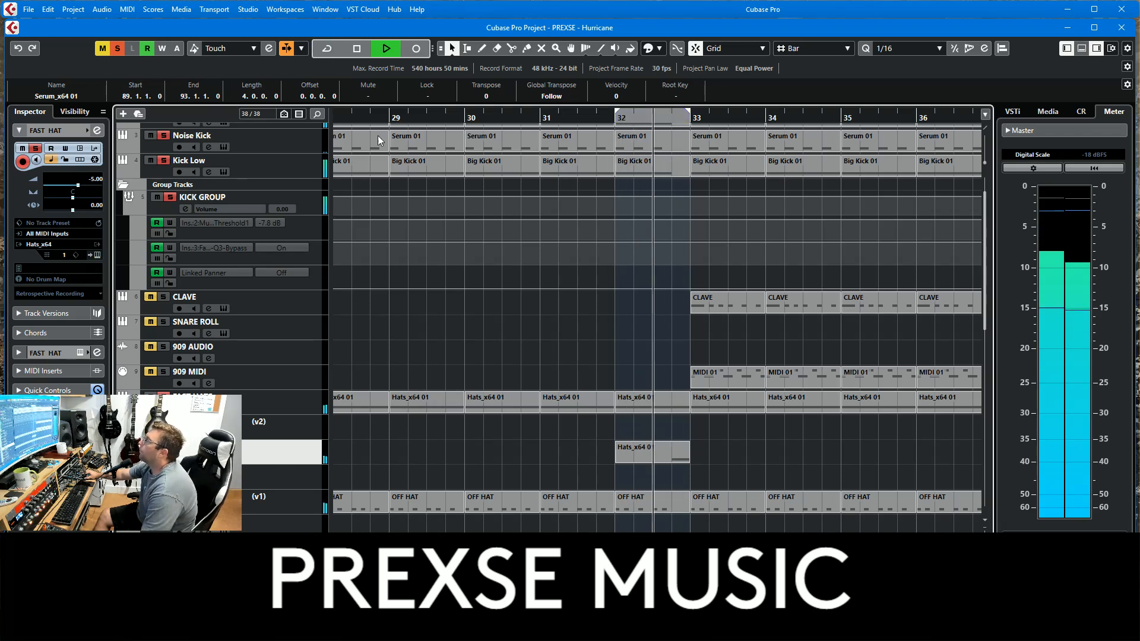
{"action": "left_click", "coordinate": [271, 304]}
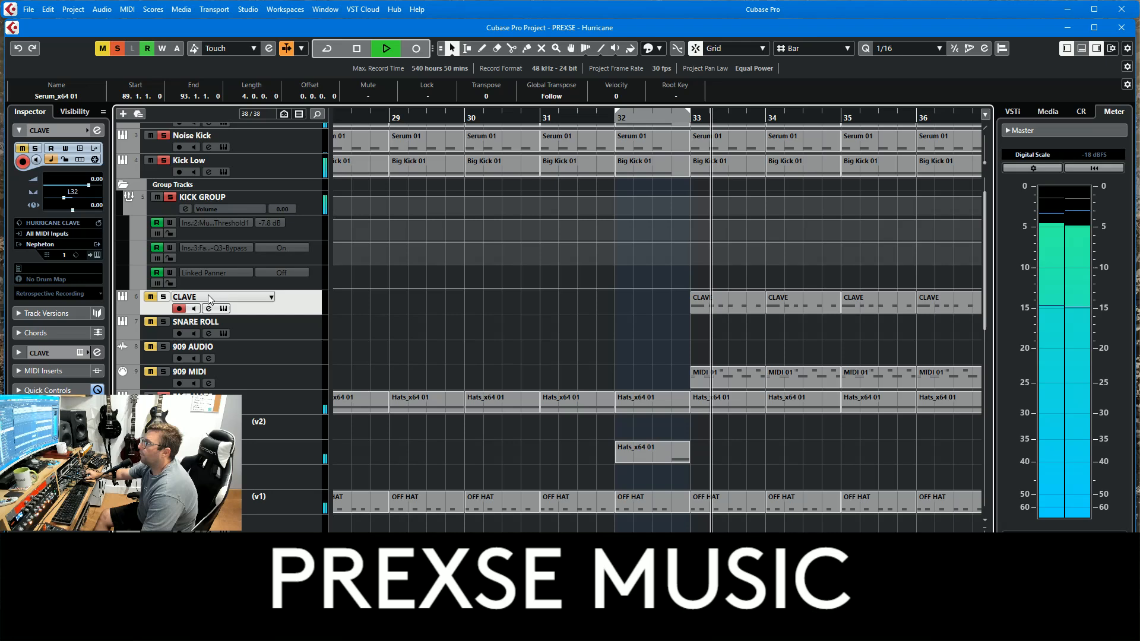
{"action": "left_click", "coordinate": [164, 296]}
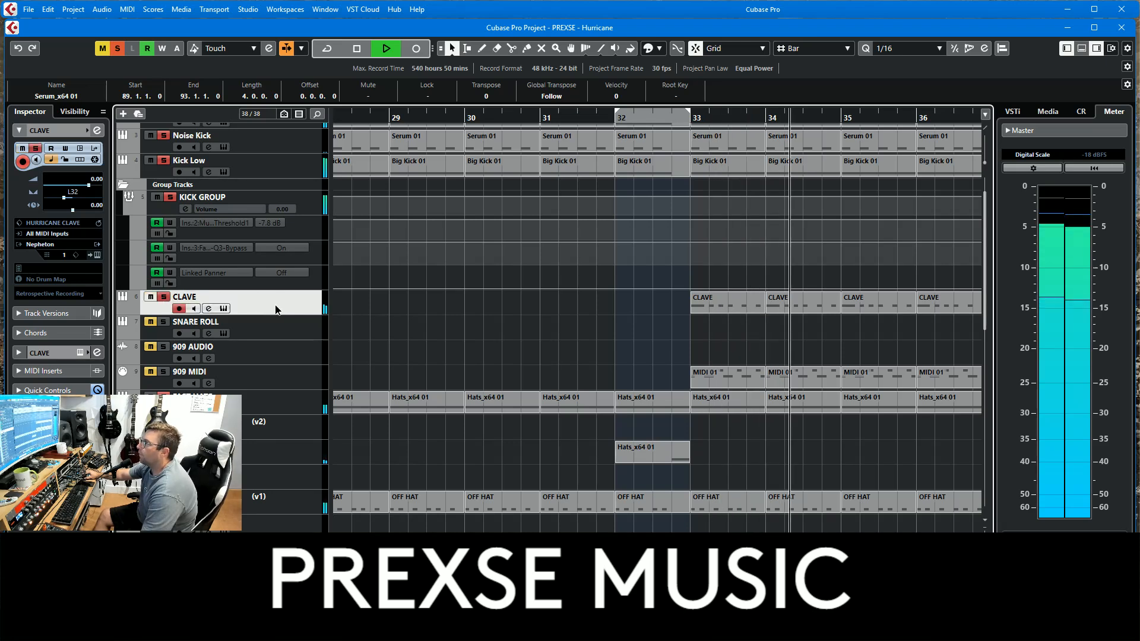
{"action": "left_click", "coordinate": [163, 296]}
Open Nepheton on the CLAVE track, activate the SPAN insert and examine the clave's frequency spectrum.
{"action": "left_click", "coordinate": [98, 255]}
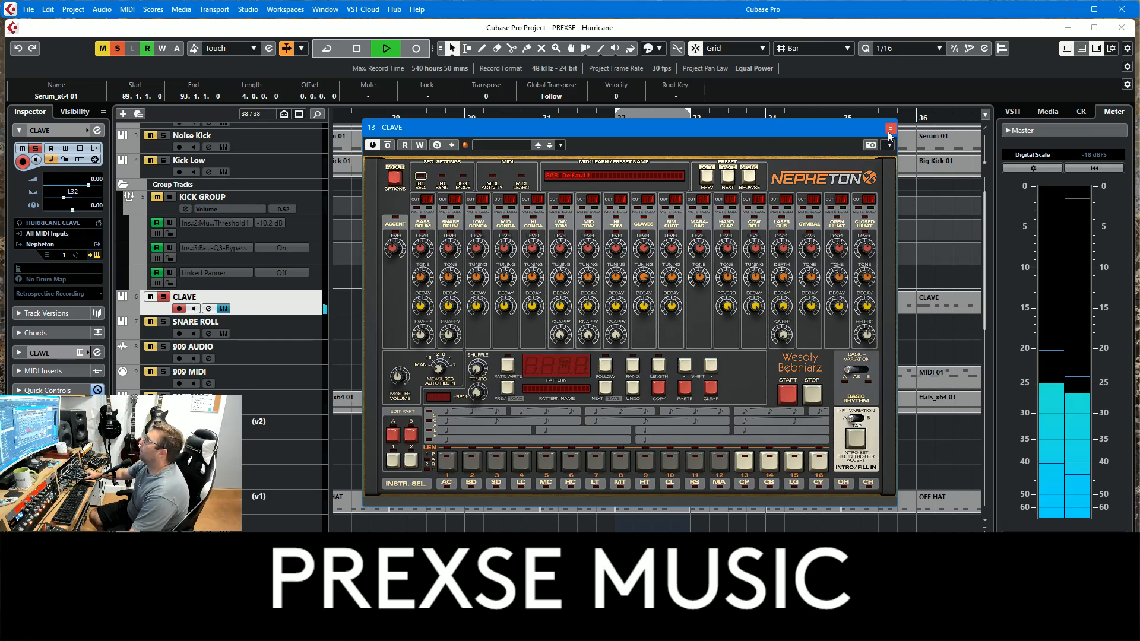
{"action": "left_click", "coordinate": [54, 346]}
{"action": "left_click", "coordinate": [58, 227]}
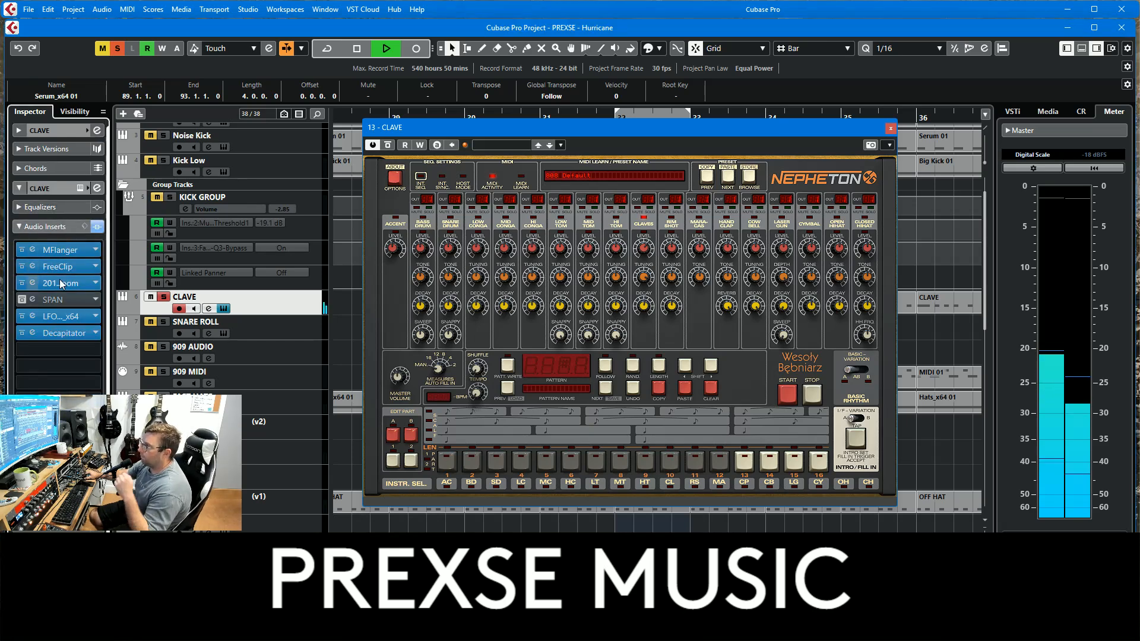
{"action": "left_click", "coordinate": [38, 298]}
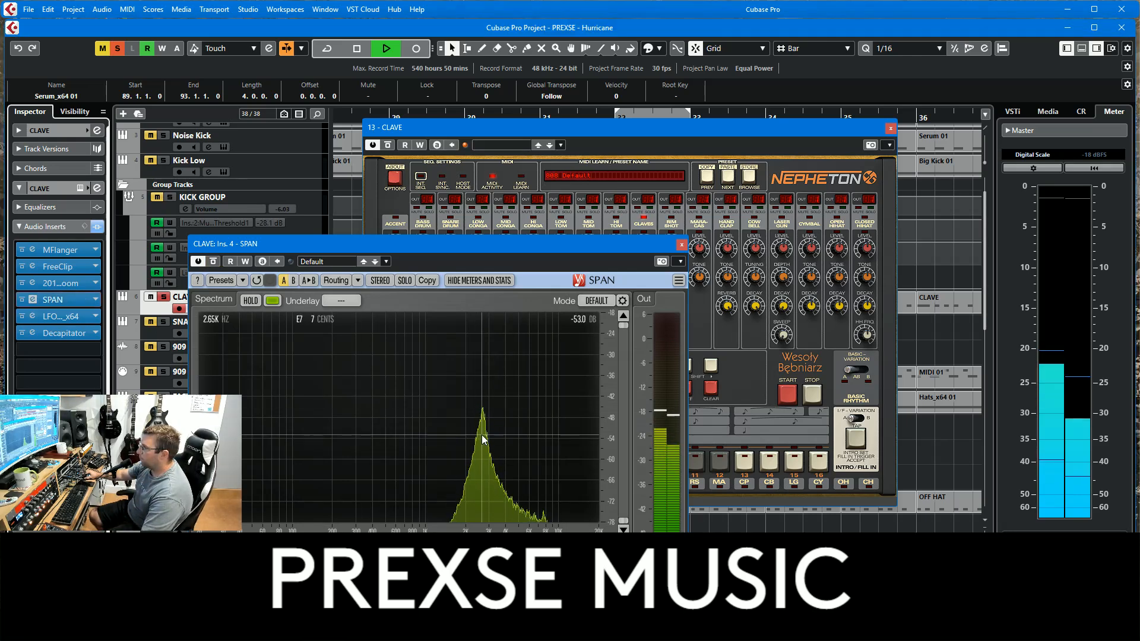
{"action": "left_click", "coordinate": [681, 245]}
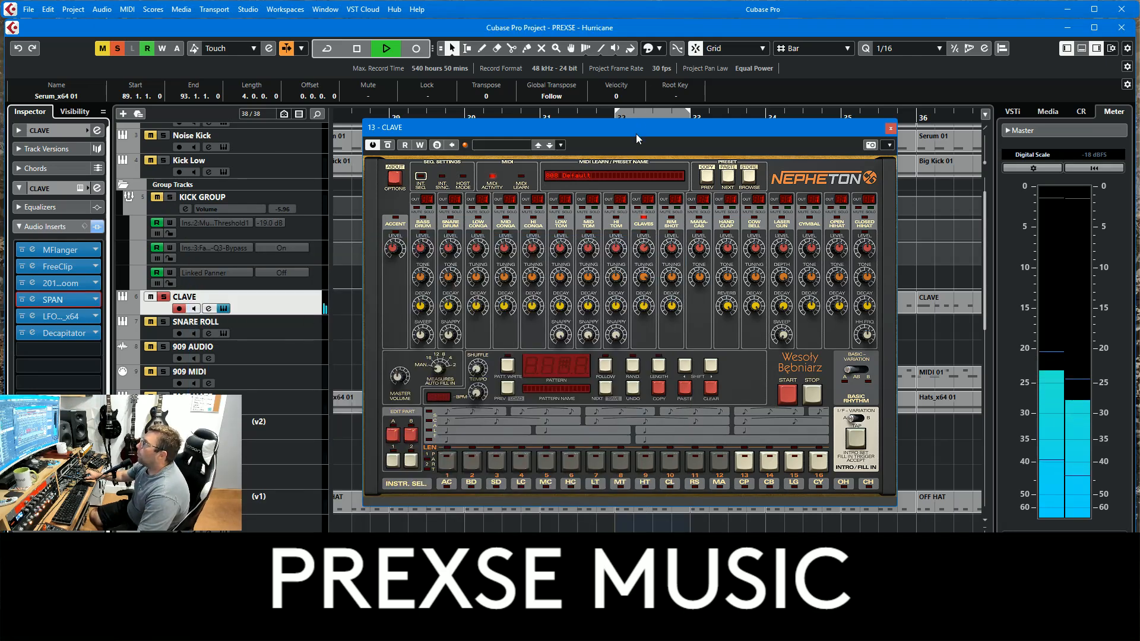
Open the CLAVE track's FreeClip, 2016 Stereo Room and Decapitator inserts, and compare the sound with Decapitator bypassed and active.
{"action": "left_click_drag", "start_coordinate": [636, 139], "coordinate": [665, 251]}
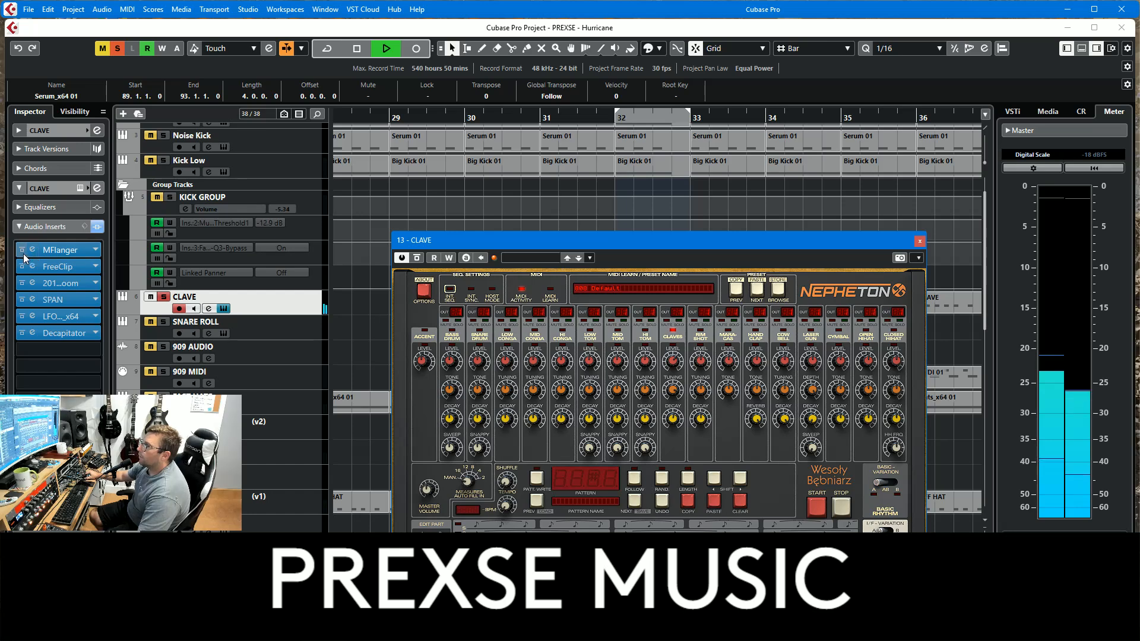
{"action": "left_click", "coordinate": [61, 265]}
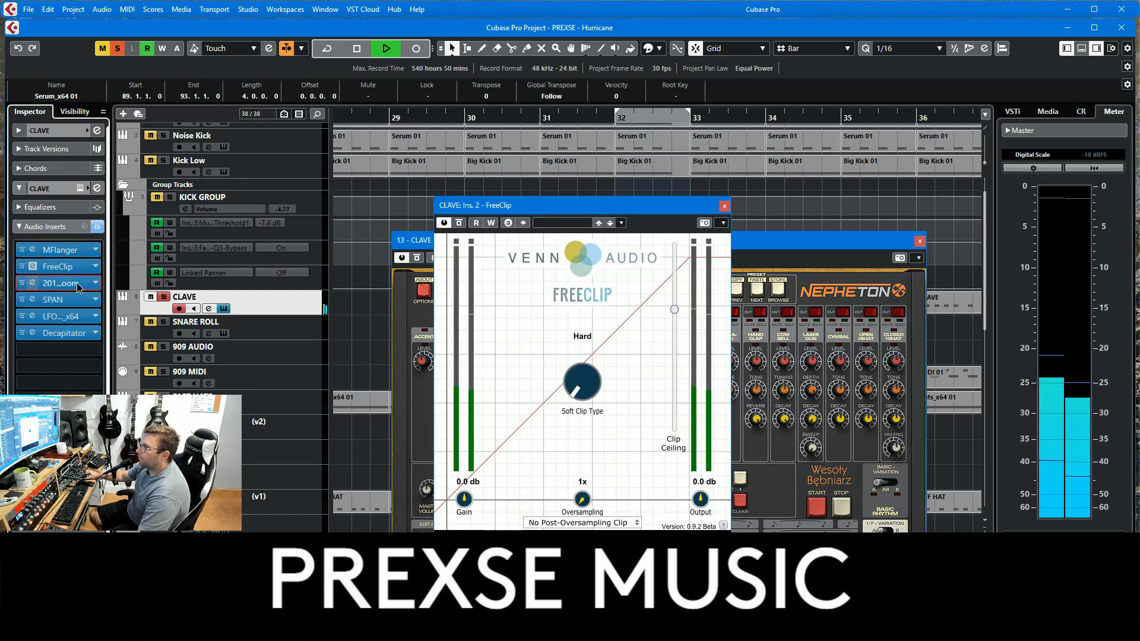
{"action": "left_click", "coordinate": [74, 284]}
{"action": "left_click", "coordinate": [63, 333]}
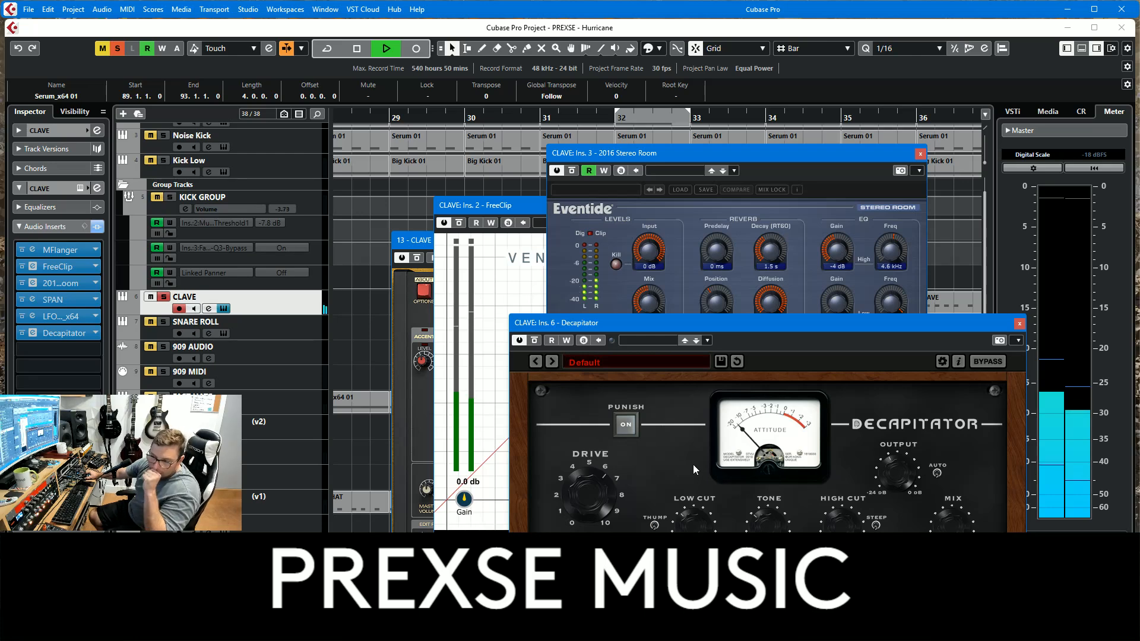
{"action": "left_click", "coordinate": [534, 340]}
{"action": "left_click", "coordinate": [535, 341]}
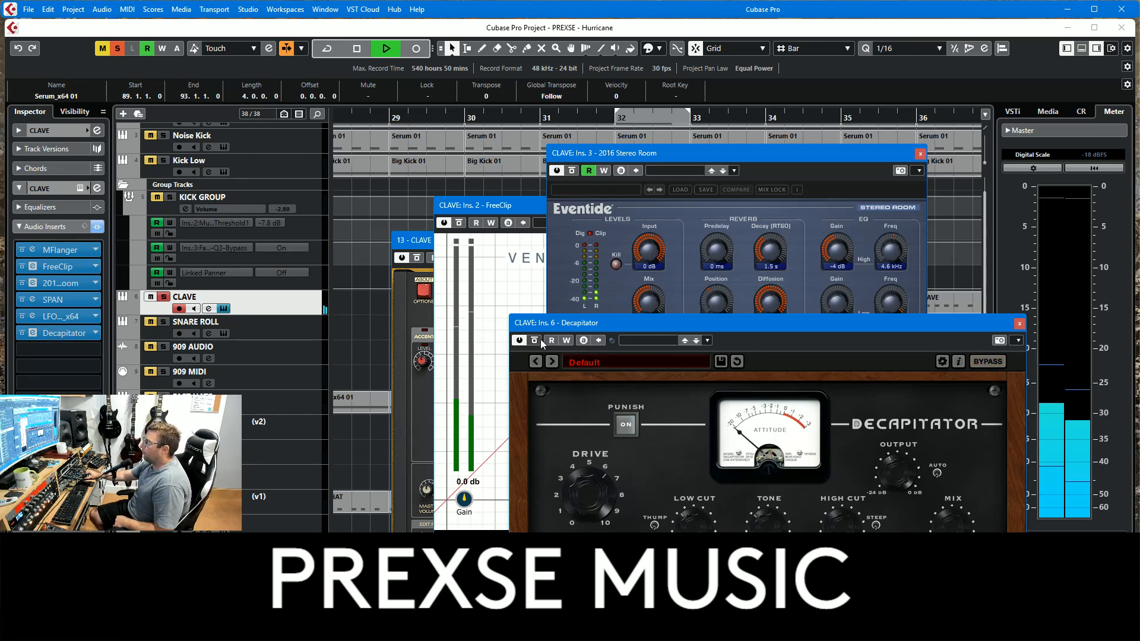
Close the Decapitator and 2016 Stereo Room windows, open MFlanger on the CLAVE track and compare the sound with it bypassed and active.
{"action": "left_click", "coordinate": [1019, 323]}
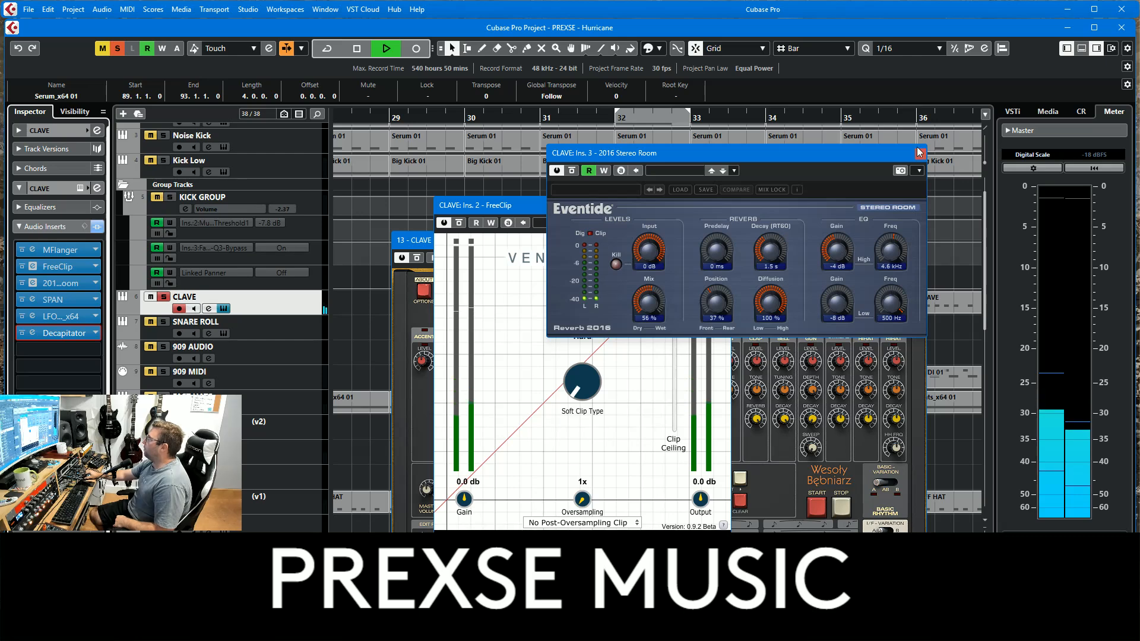
{"action": "left_click", "coordinate": [920, 154]}
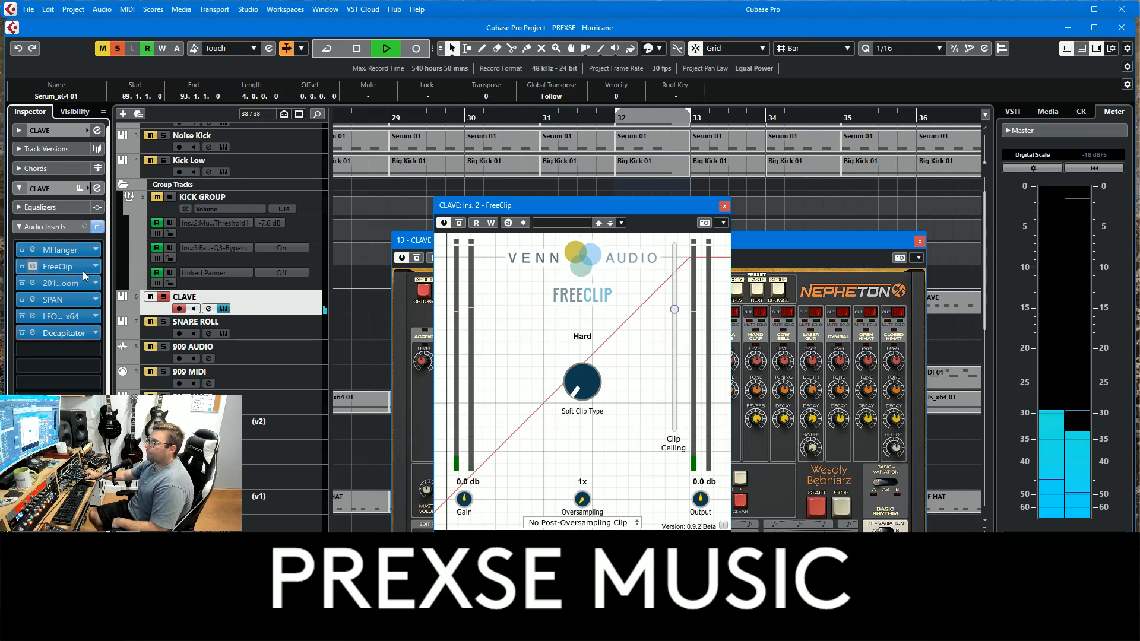
{"action": "left_click", "coordinate": [63, 250]}
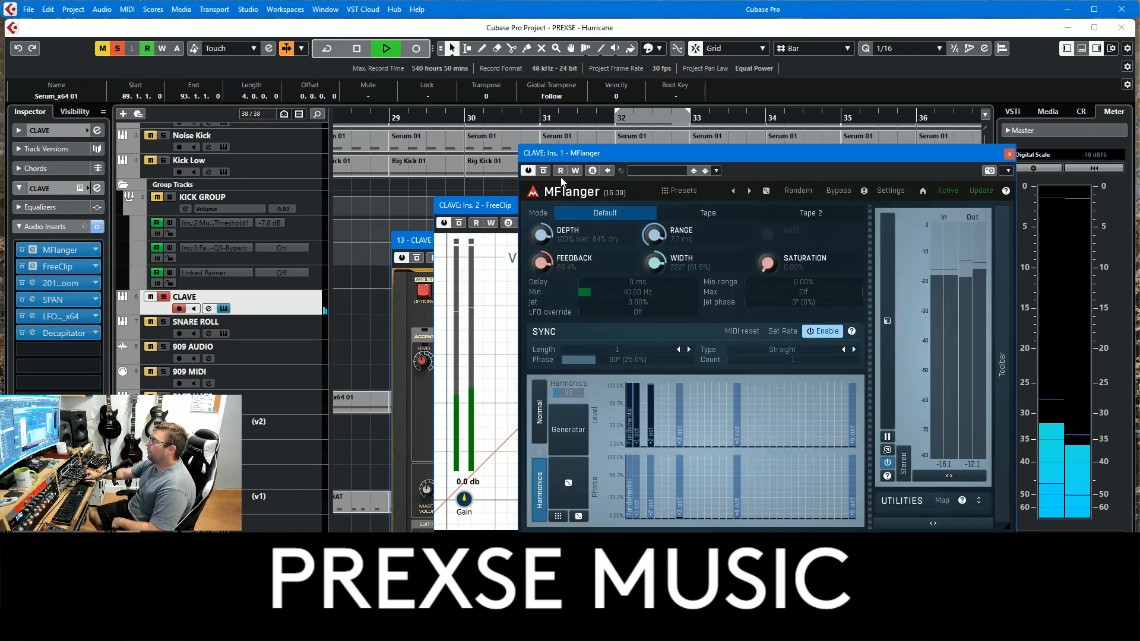
{"action": "left_click", "coordinate": [540, 118]}
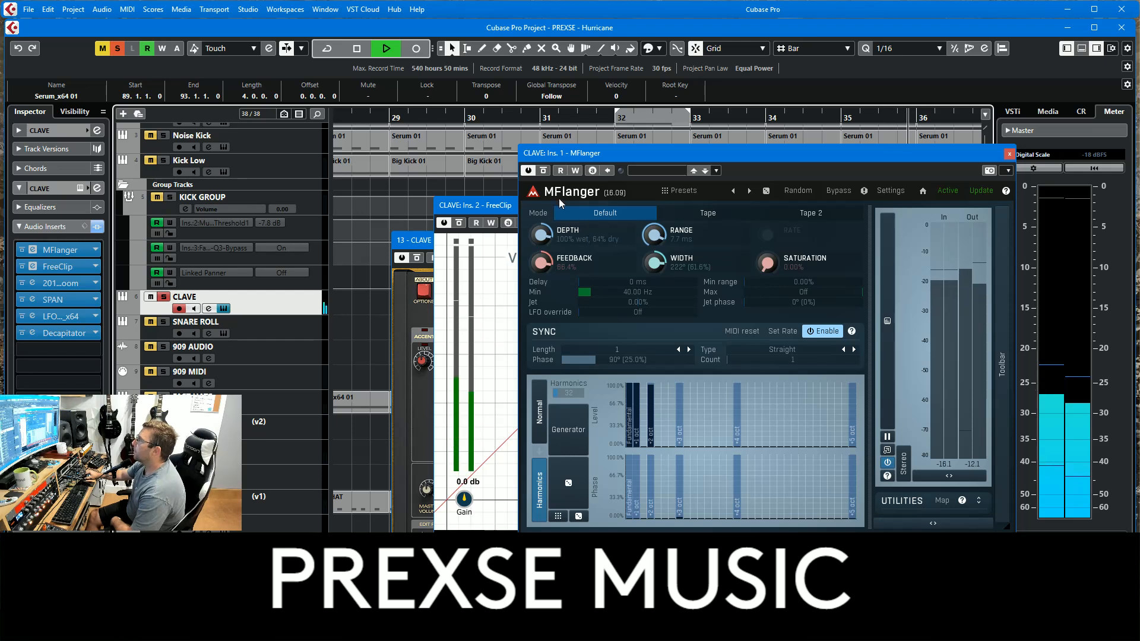
{"action": "left_click", "coordinate": [543, 170]}
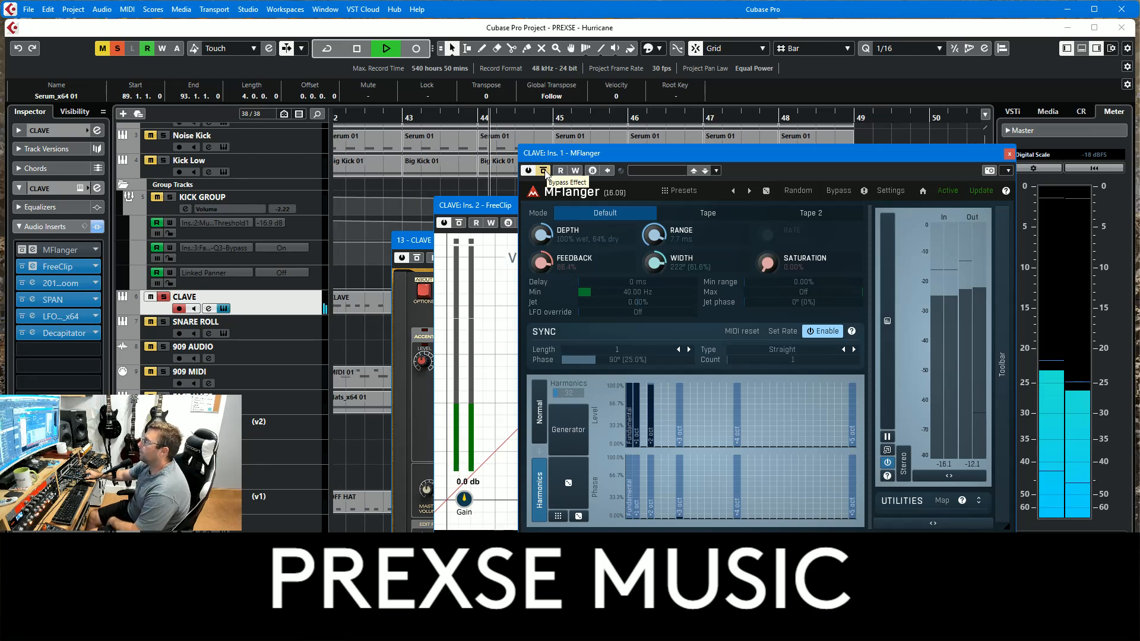
{"action": "left_click", "coordinate": [544, 172]}
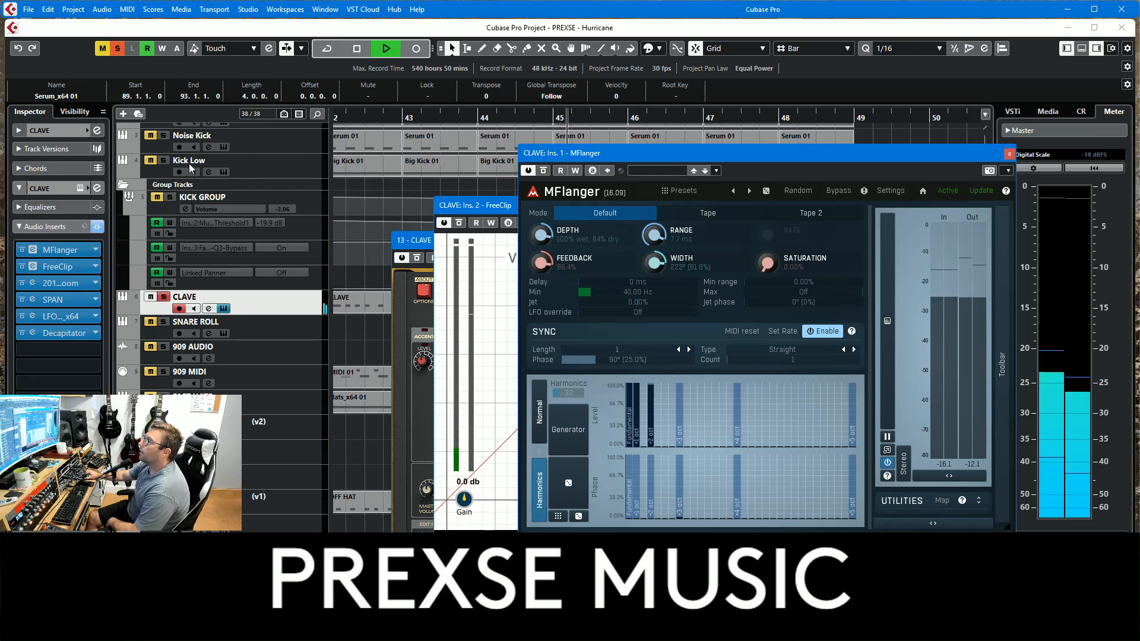
Compare the full mix with the soloed CLAVE, close the MFlanger, FreeClip and Nepheton windows, and clear all solos.
{"action": "left_click", "coordinate": [119, 51]}
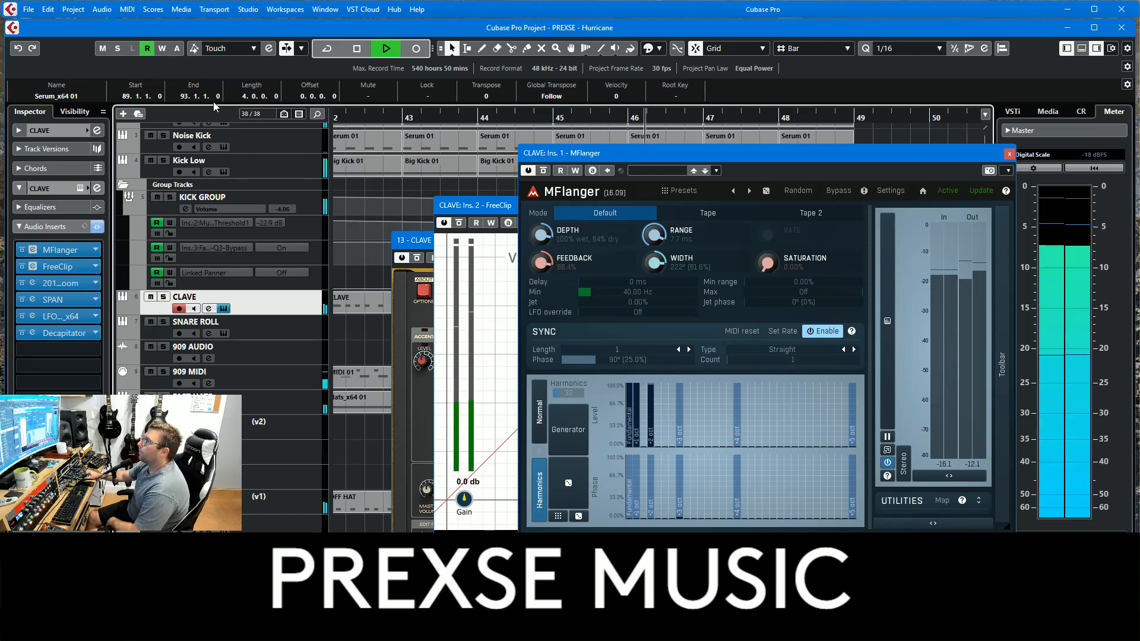
{"action": "left_click", "coordinate": [163, 297]}
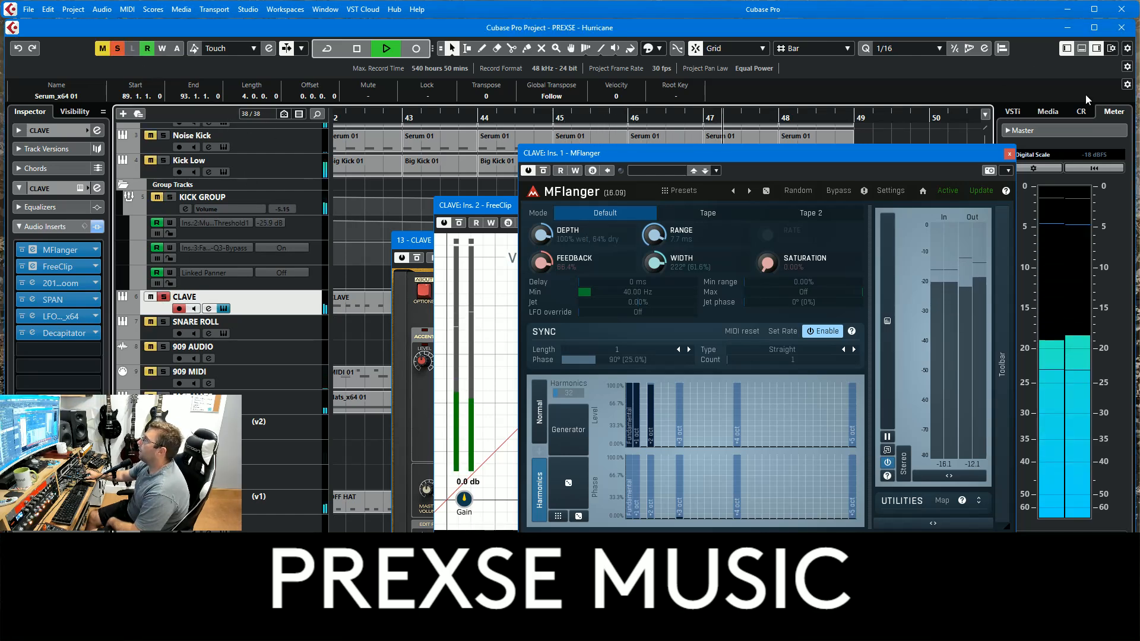
{"action": "left_click", "coordinate": [1010, 155]}
{"action": "left_click", "coordinate": [731, 205]}
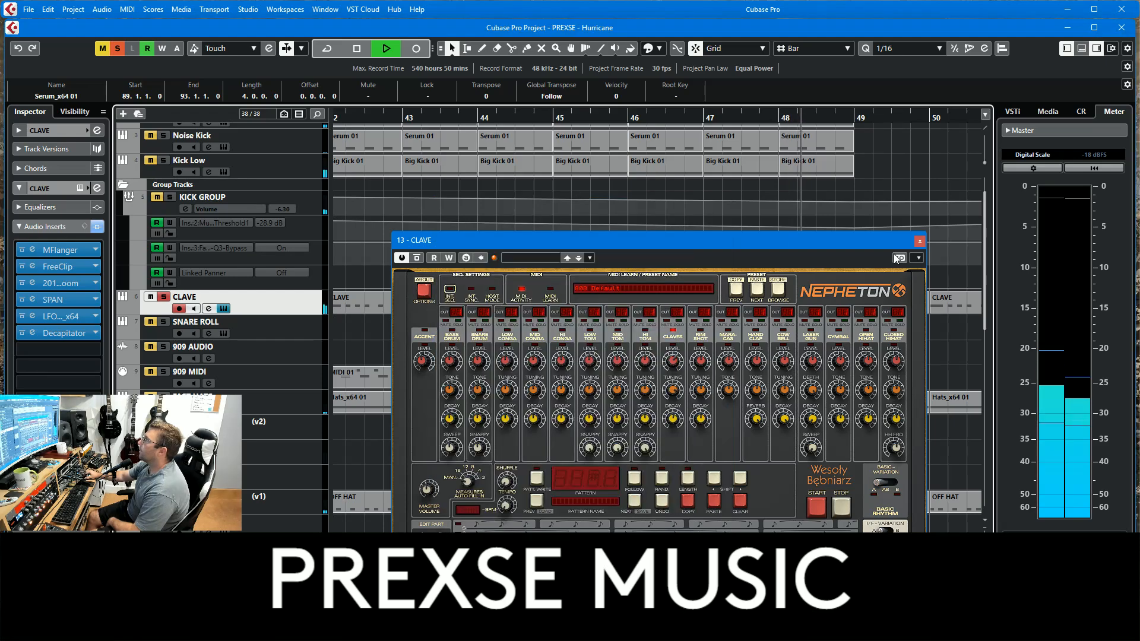
{"action": "left_click", "coordinate": [920, 241]}
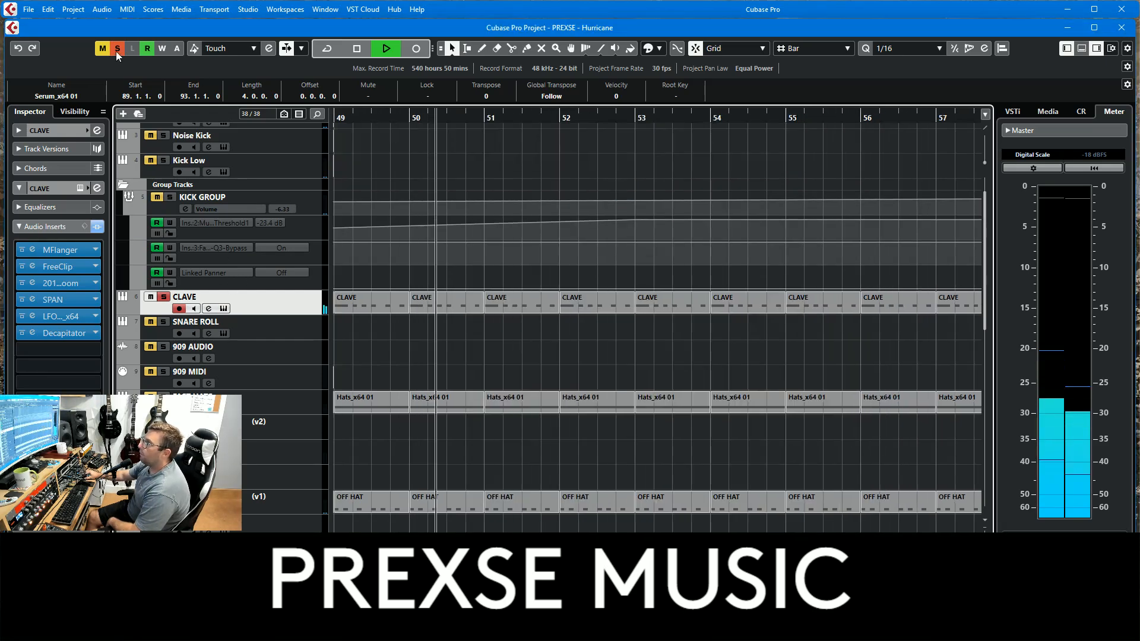
{"action": "left_click", "coordinate": [117, 48]}
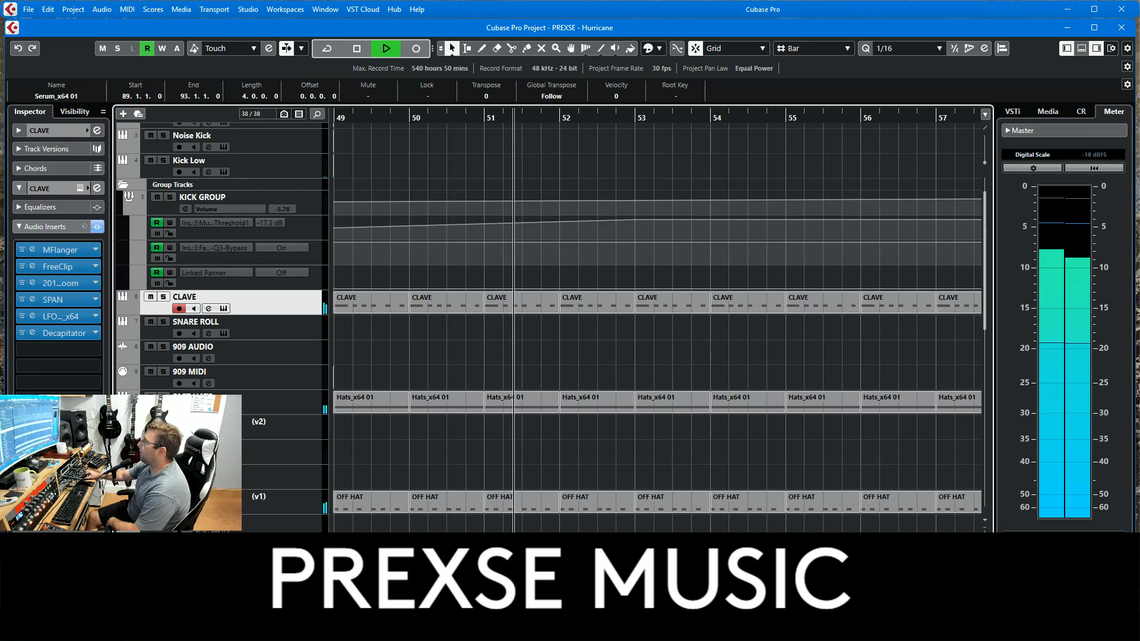
Solo the Long Ah Vocals track, open its ValhallaShimmer insert, review the reverb settings and close it.
{"action": "key", "text": "g"}
{"action": "key", "text": "g"}
{"action": "key", "text": "g"}
{"action": "key", "text": "g"}
{"action": "scroll", "coordinate": [770, 382], "scroll_direction": "down", "scroll_amount": 20}
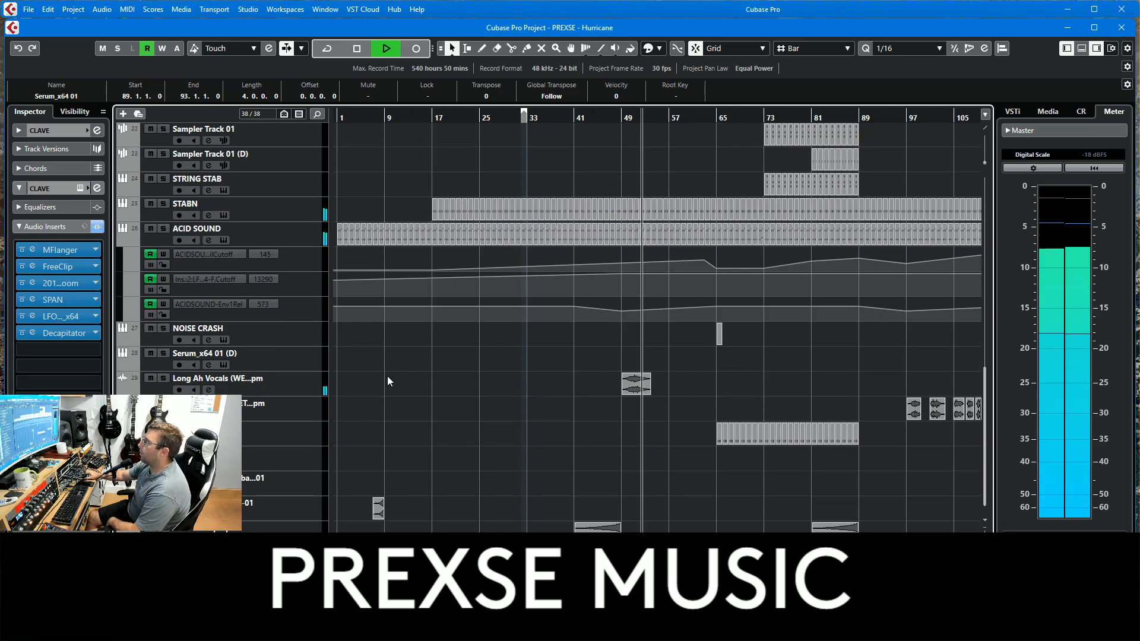
{"action": "left_click", "coordinate": [315, 385]}
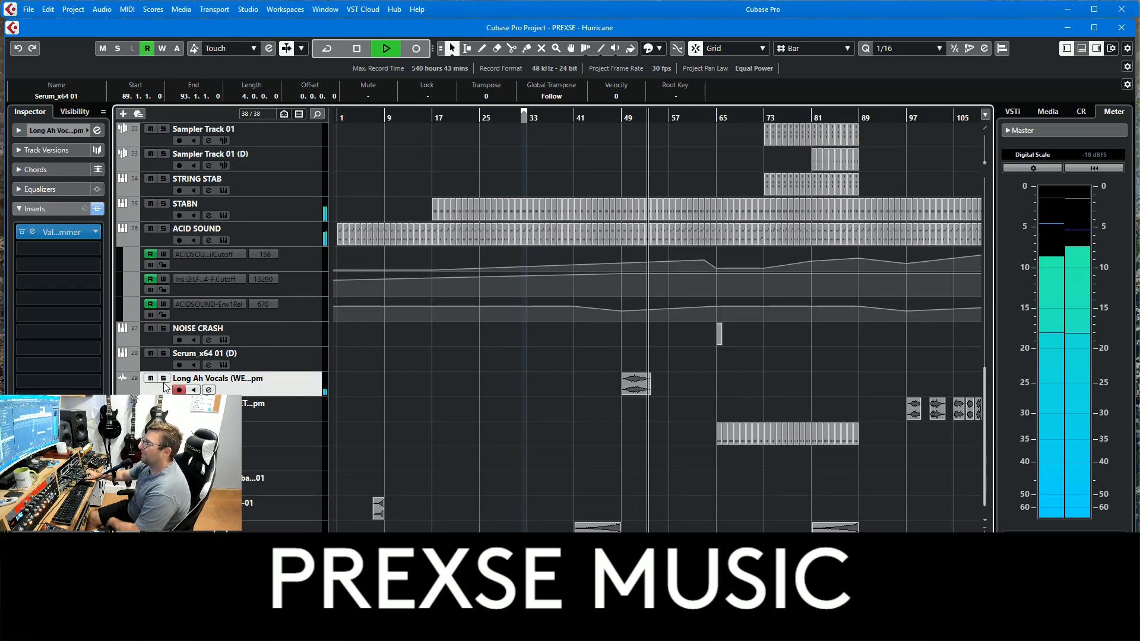
{"action": "left_click", "coordinate": [163, 378]}
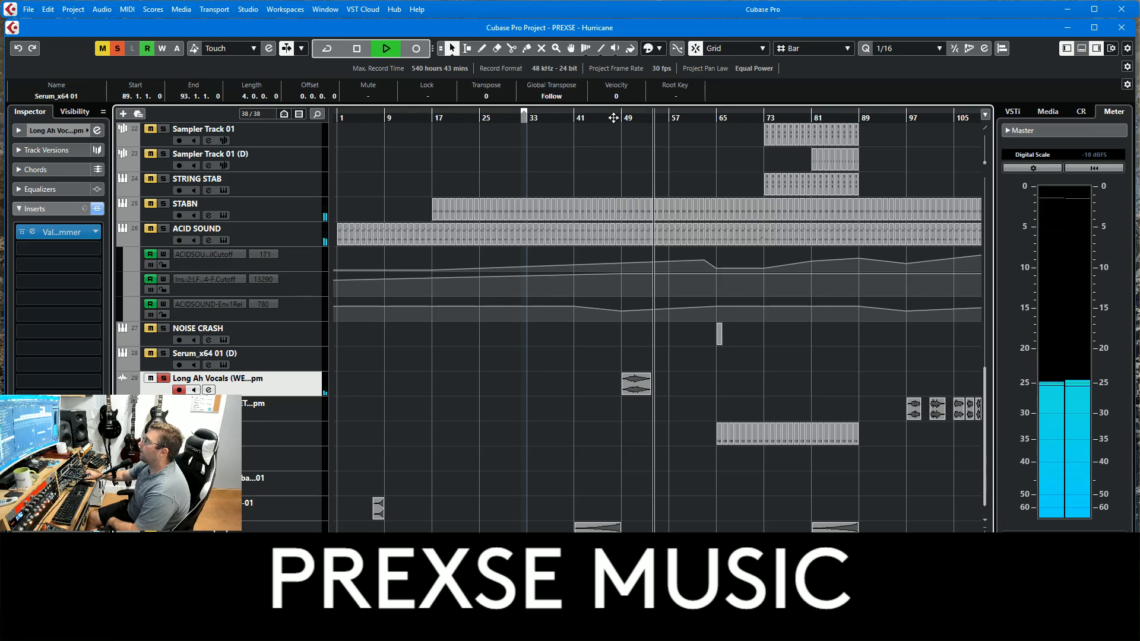
{"action": "scroll", "coordinate": [541, 165], "scroll_direction": "up", "scroll_amount": 1}
{"action": "left_click", "coordinate": [95, 234]}
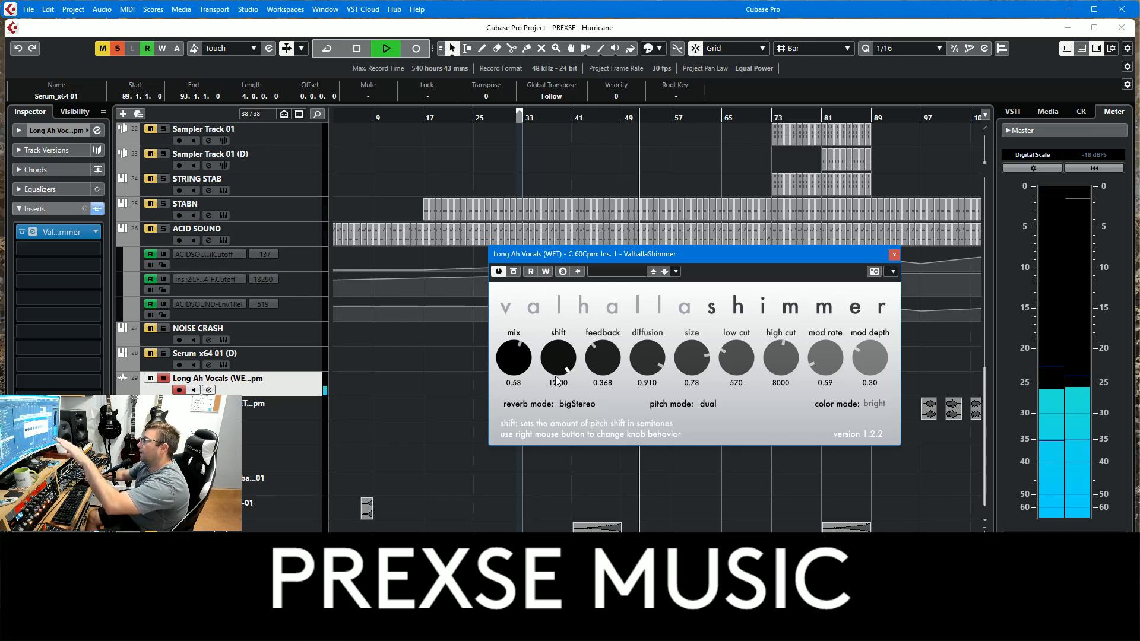
{"action": "left_click", "coordinate": [894, 254]}
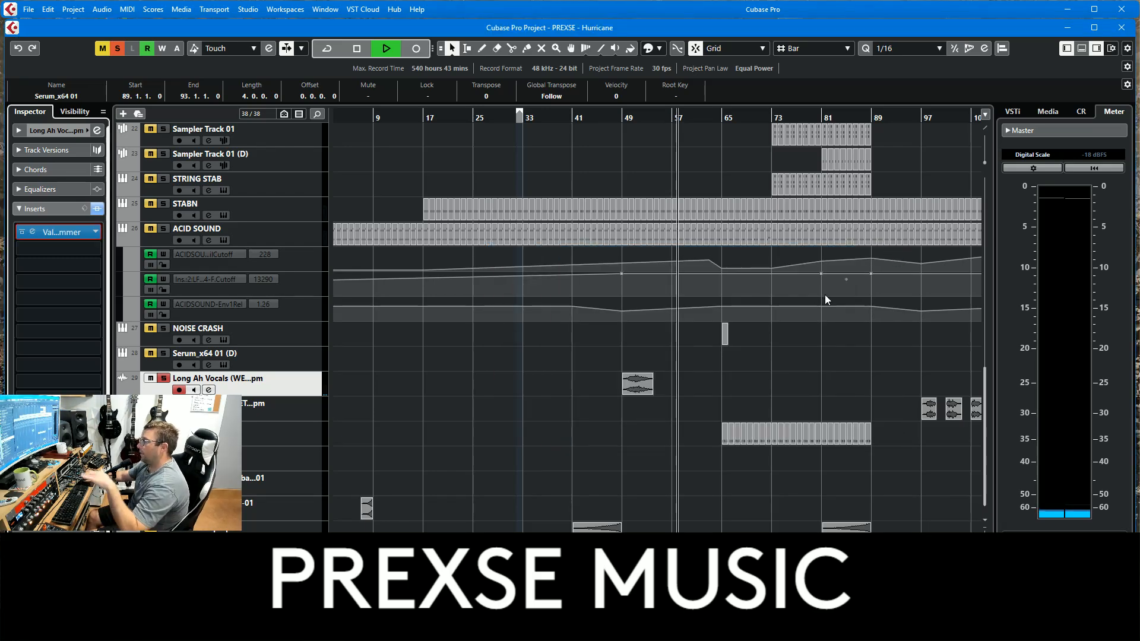
Play the full mix from bar 41 with all solos cleared and examine the arrangement leading into bar 49.
{"action": "scroll", "coordinate": [824, 293], "scroll_direction": "up", "scroll_amount": 10}
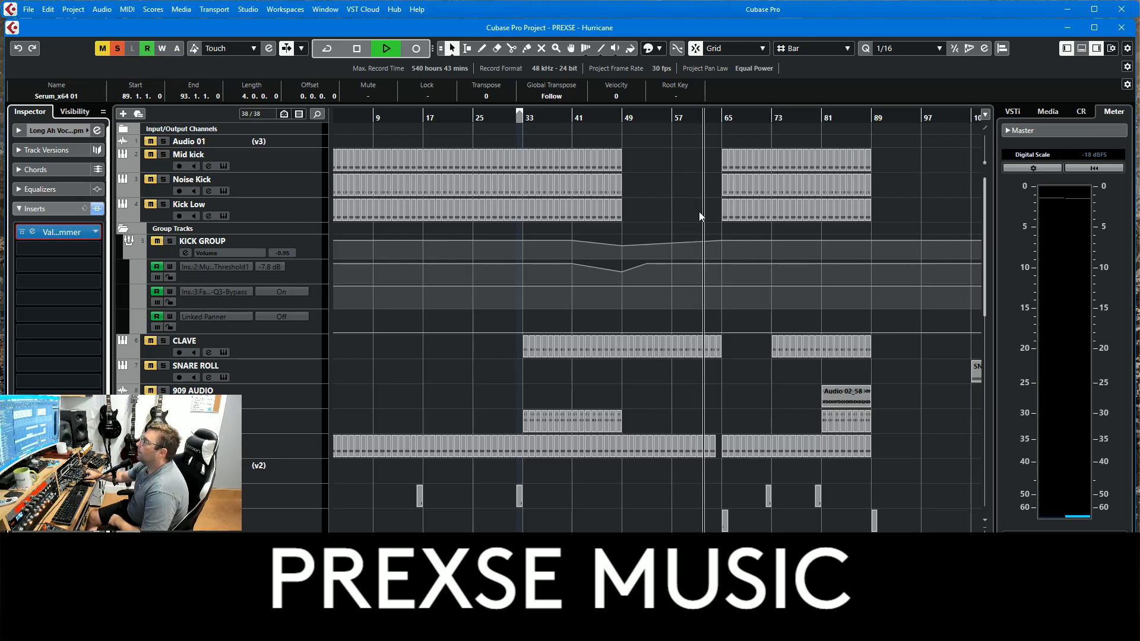
{"action": "left_click", "coordinate": [574, 116]}
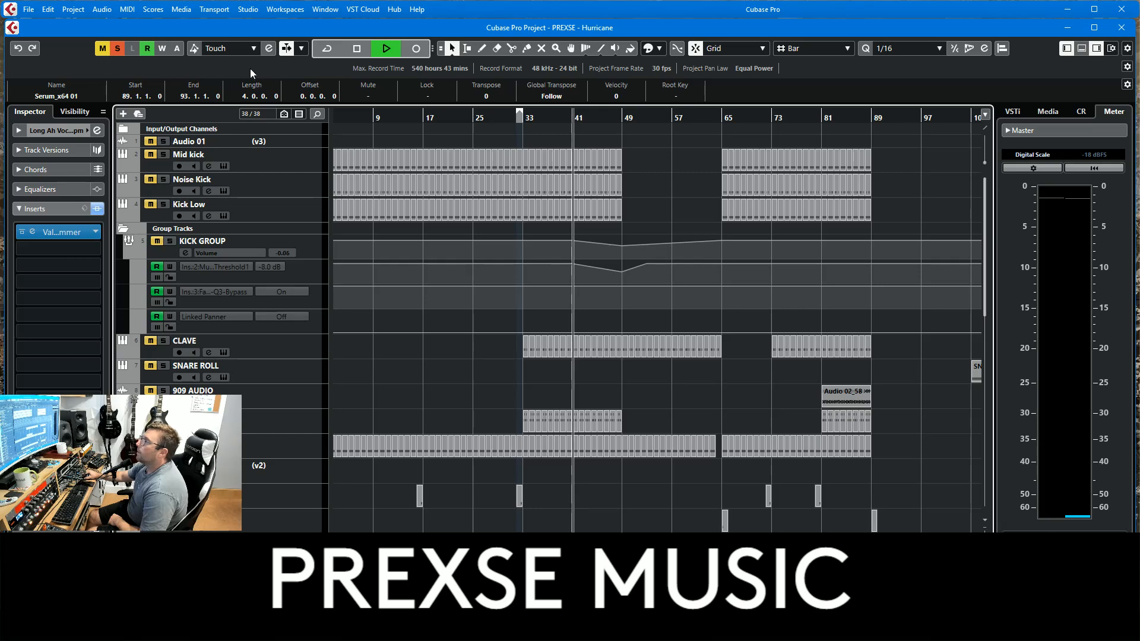
{"action": "left_click", "coordinate": [119, 50]}
{"action": "scroll", "coordinate": [643, 340], "scroll_direction": "down", "scroll_amount": 5}
{"action": "scroll", "coordinate": [643, 340], "scroll_direction": "up", "scroll_amount": 3}
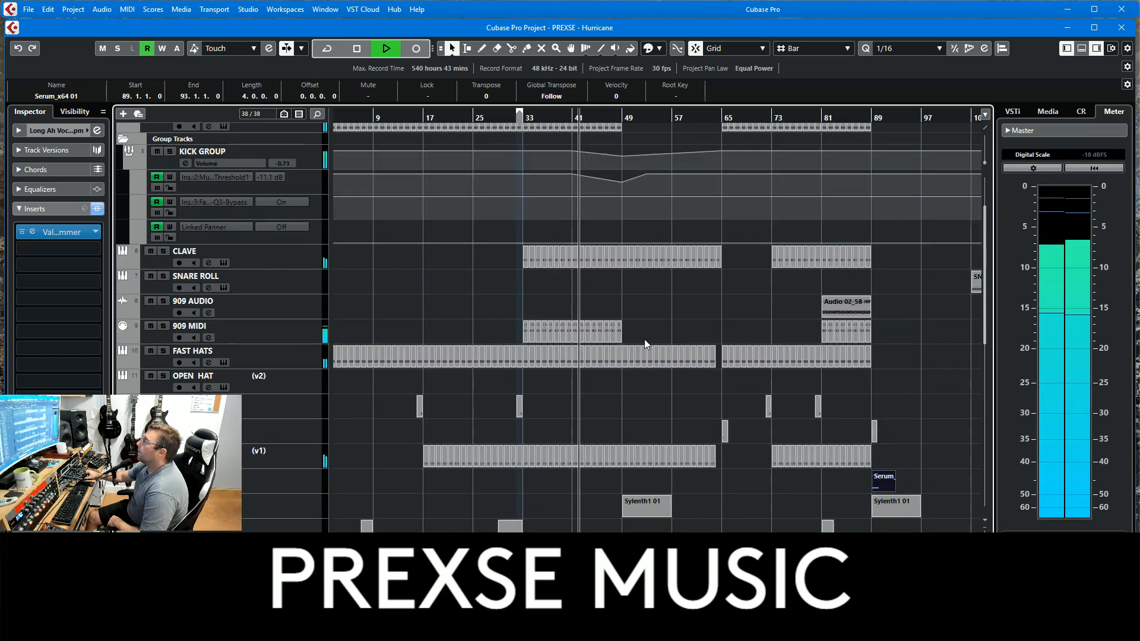
{"action": "scroll", "coordinate": [613, 337], "scroll_direction": "down", "scroll_amount": 3}
{"action": "scroll", "coordinate": [263, 255], "scroll_direction": "up", "scroll_amount": 6}
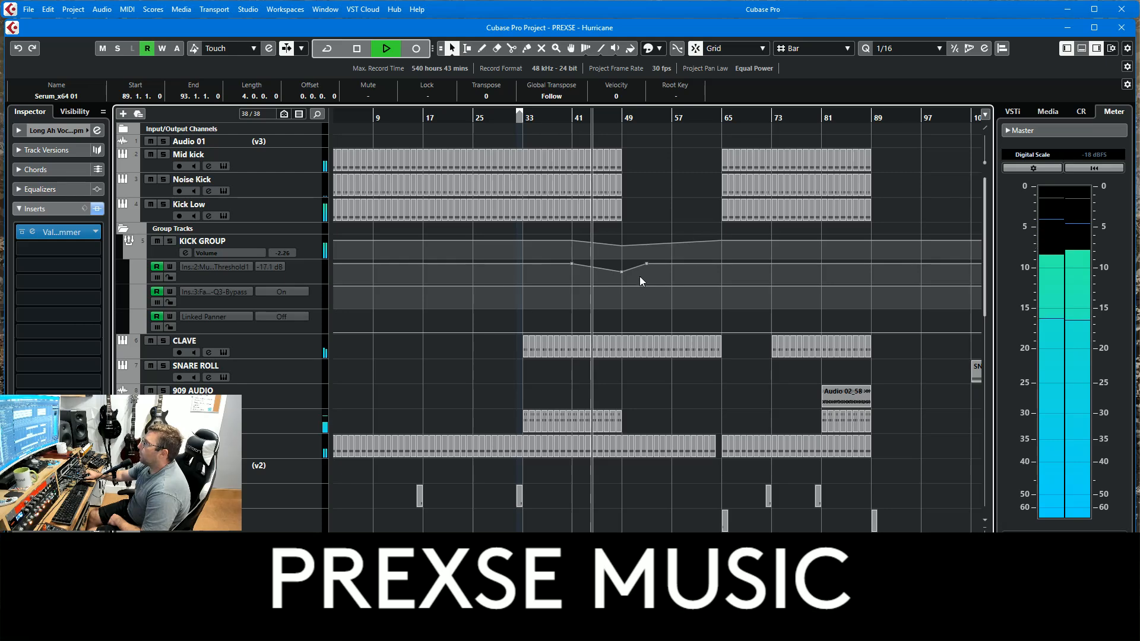
{"action": "scroll", "coordinate": [337, 369], "scroll_direction": "down", "scroll_amount": 6}
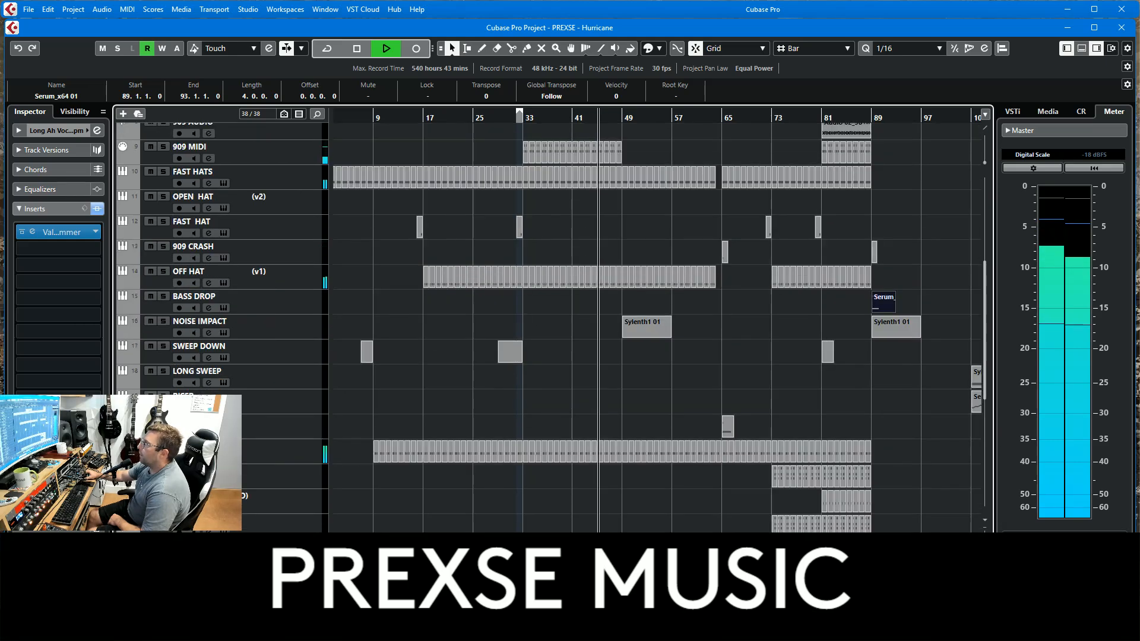
{"action": "scroll", "coordinate": [273, 507], "scroll_direction": "up", "scroll_amount": 4}
{"action": "scroll", "coordinate": [297, 501], "scroll_direction": "down", "scroll_amount": 4}
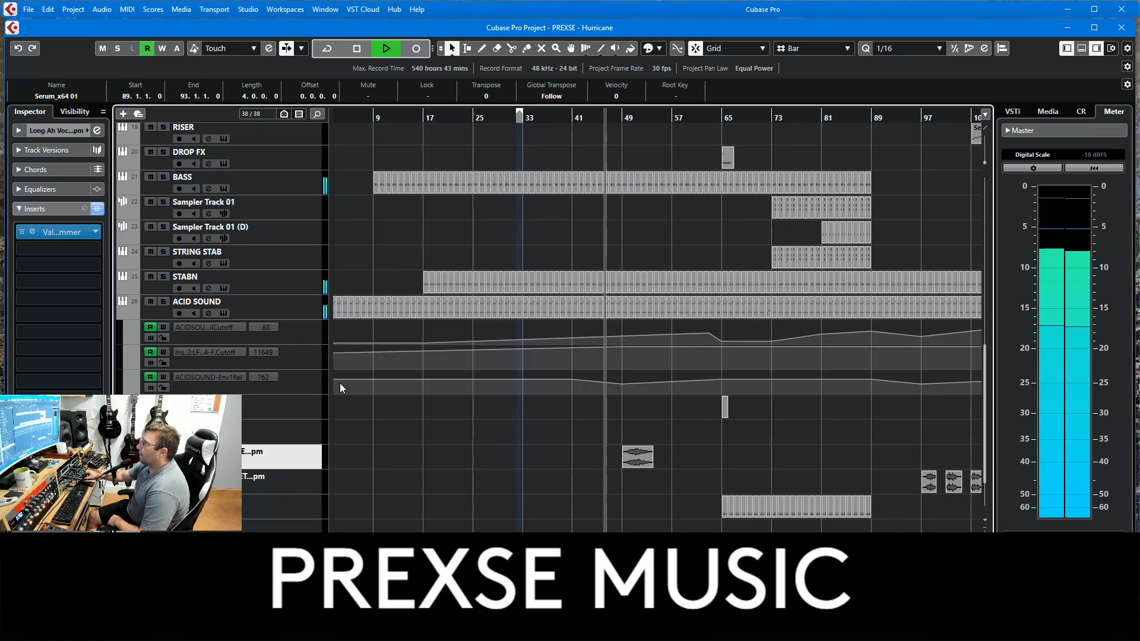
{"action": "scroll", "coordinate": [339, 383], "scroll_direction": "up", "scroll_amount": 4}
{"action": "scroll", "coordinate": [338, 388], "scroll_direction": "up", "scroll_amount": 3}
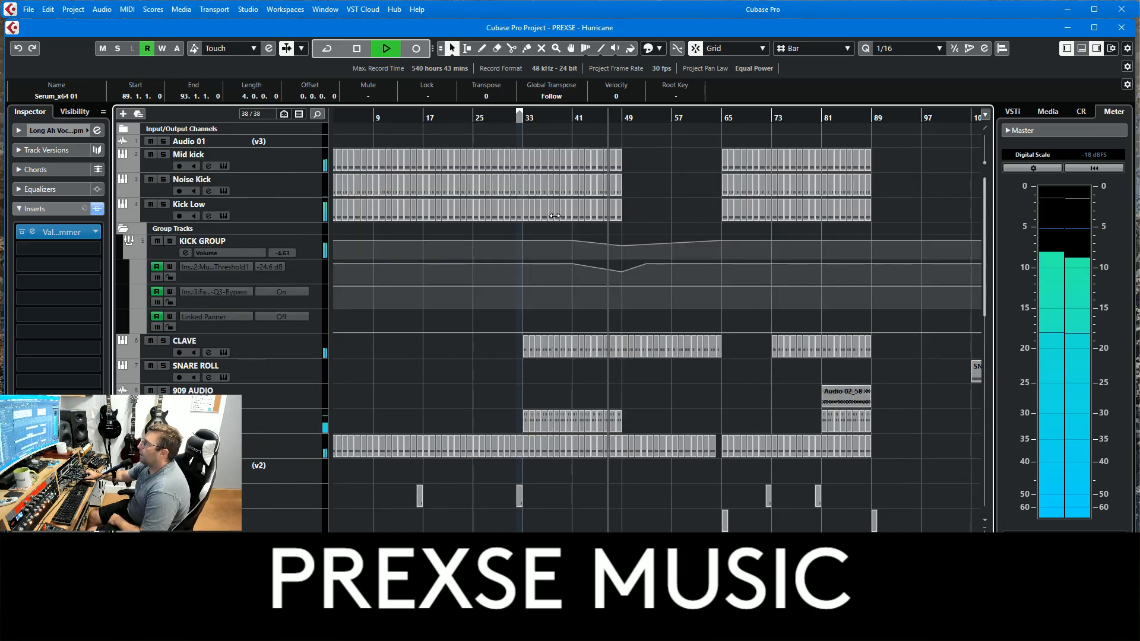
Select the KICK GROUP's multiband compressor threshold automation lane and listen to the soloed group from bar 41.
{"action": "left_click", "coordinate": [310, 252]}
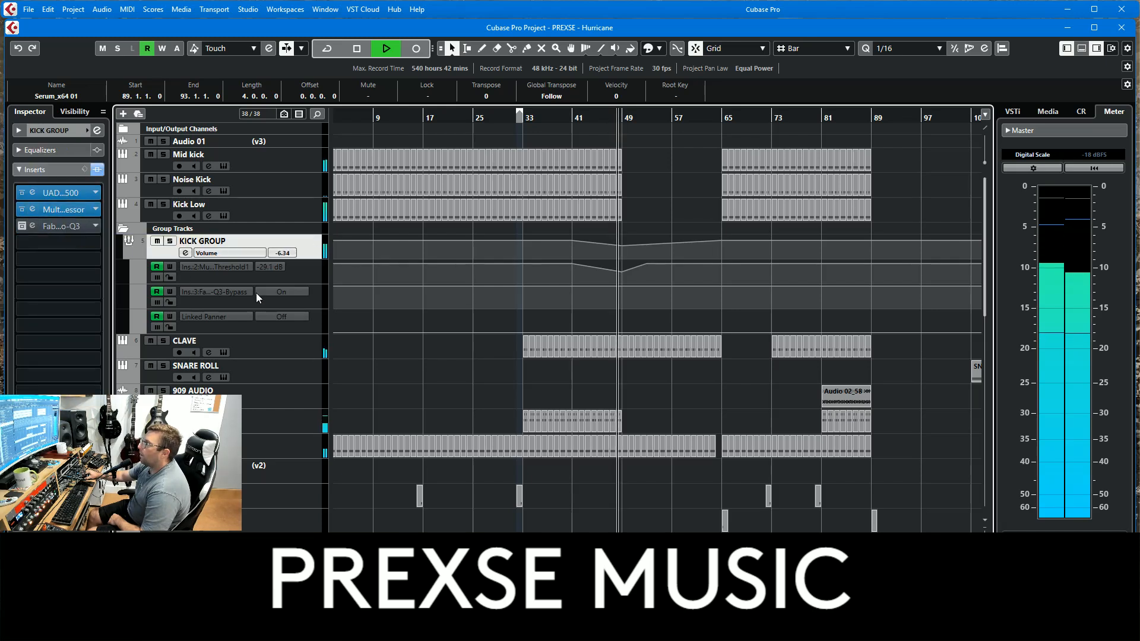
{"action": "left_click", "coordinate": [314, 271]}
{"action": "left_click", "coordinate": [572, 117]}
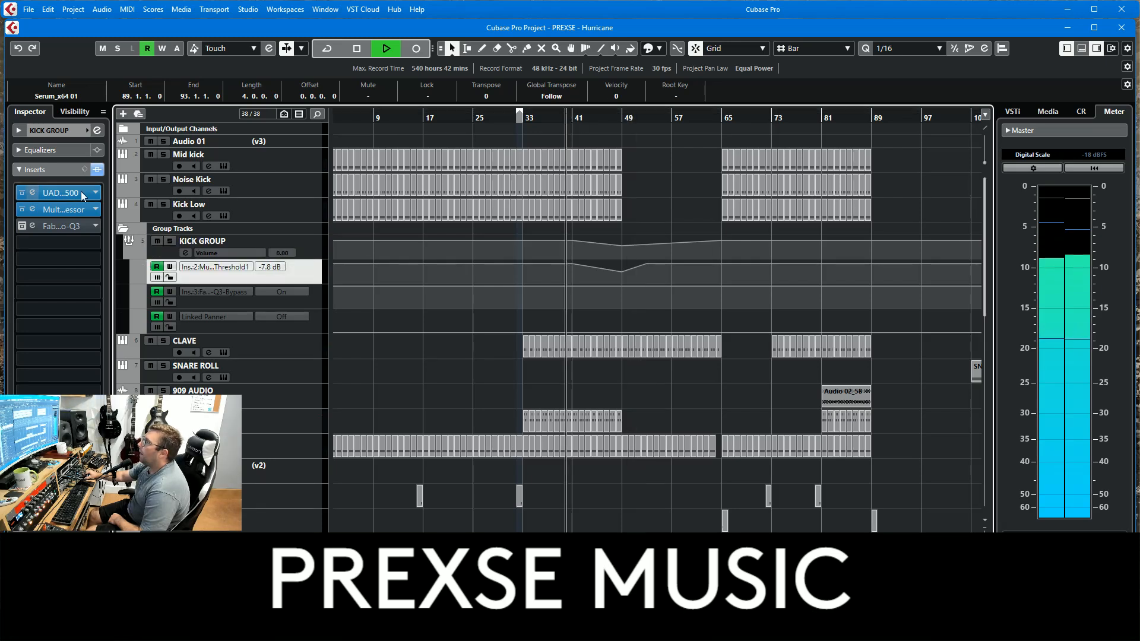
{"action": "left_click", "coordinate": [170, 241]}
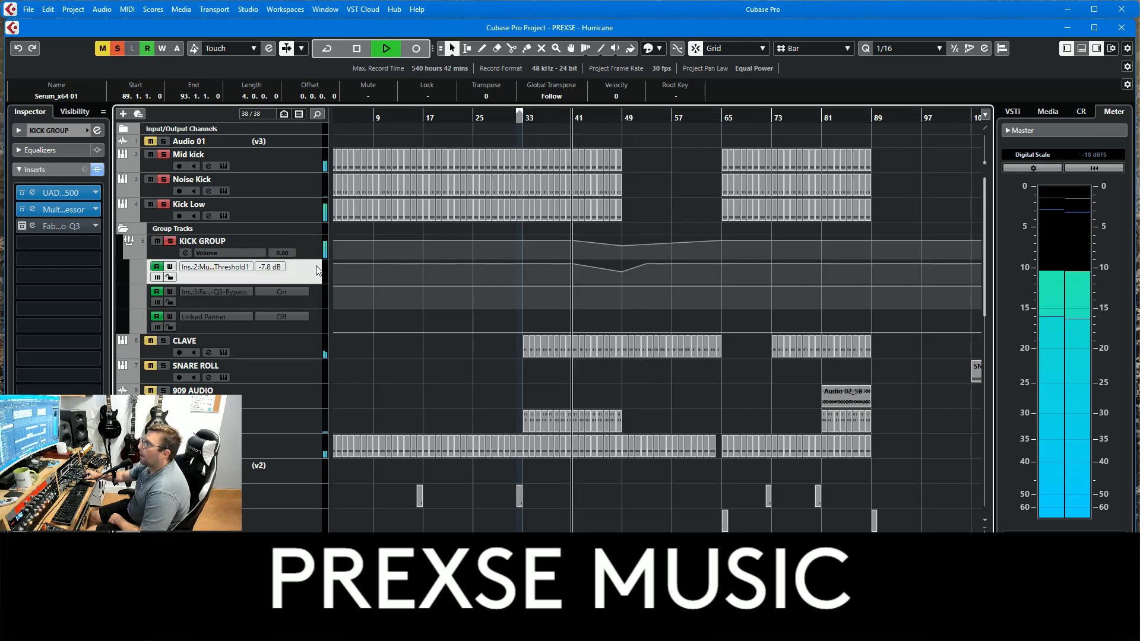
Open the KICK GROUP's UAD API 2500 and MultibandCompressor inserts, observe the automated threshold during playback and close both windows.
{"action": "left_click", "coordinate": [62, 196]}
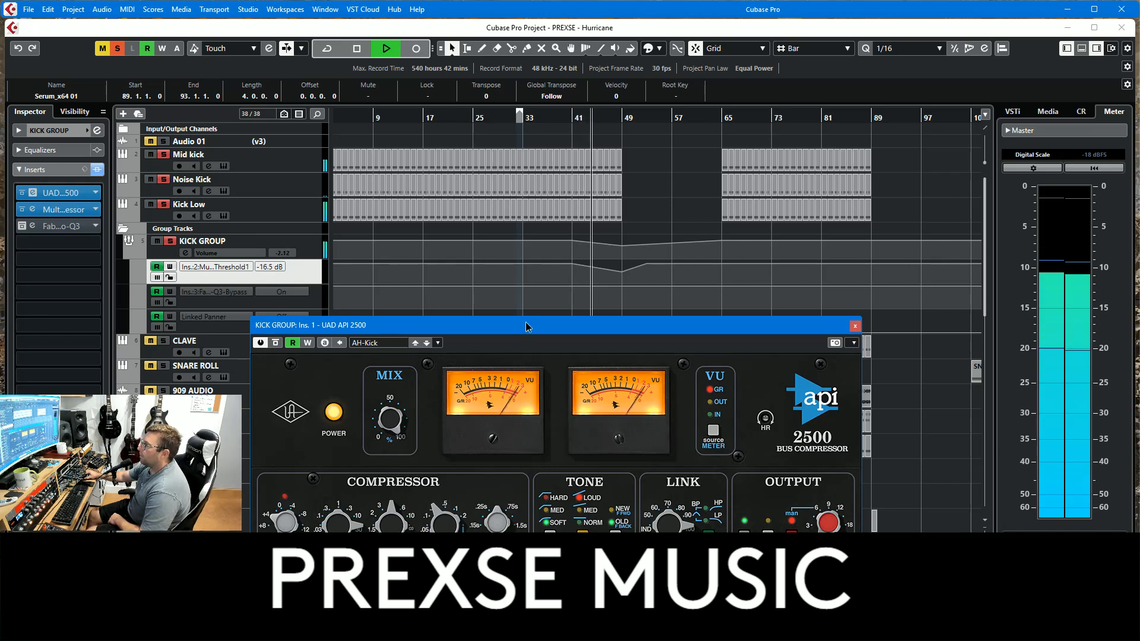
{"action": "left_click_drag", "start_coordinate": [525, 323], "coordinate": [614, 424]}
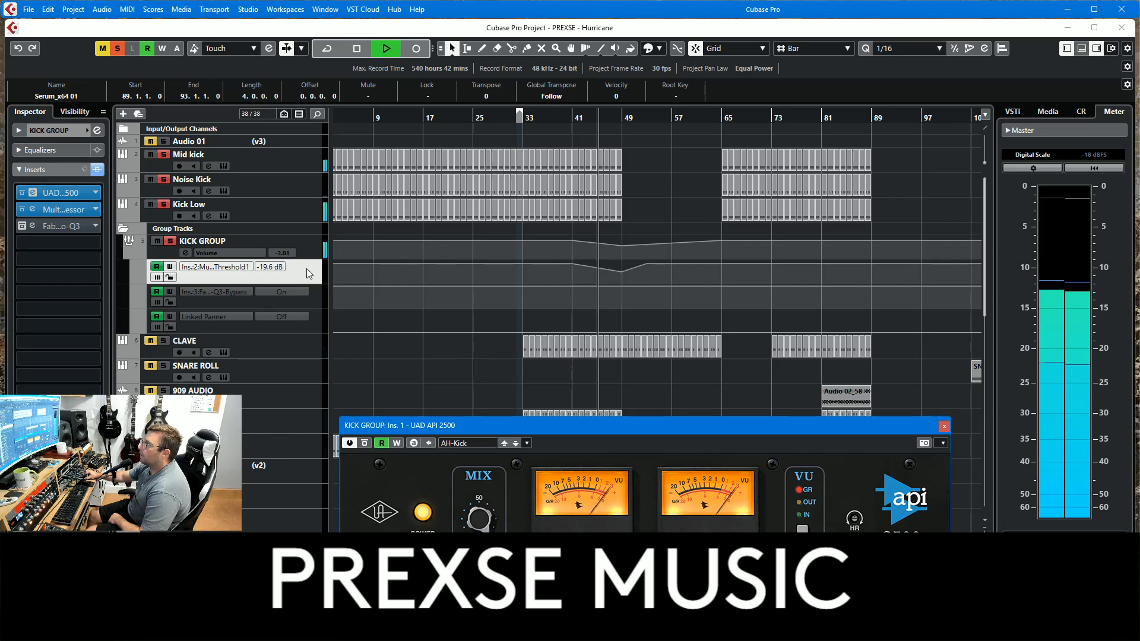
{"action": "left_click_drag", "start_coordinate": [472, 427], "coordinate": [491, 333]}
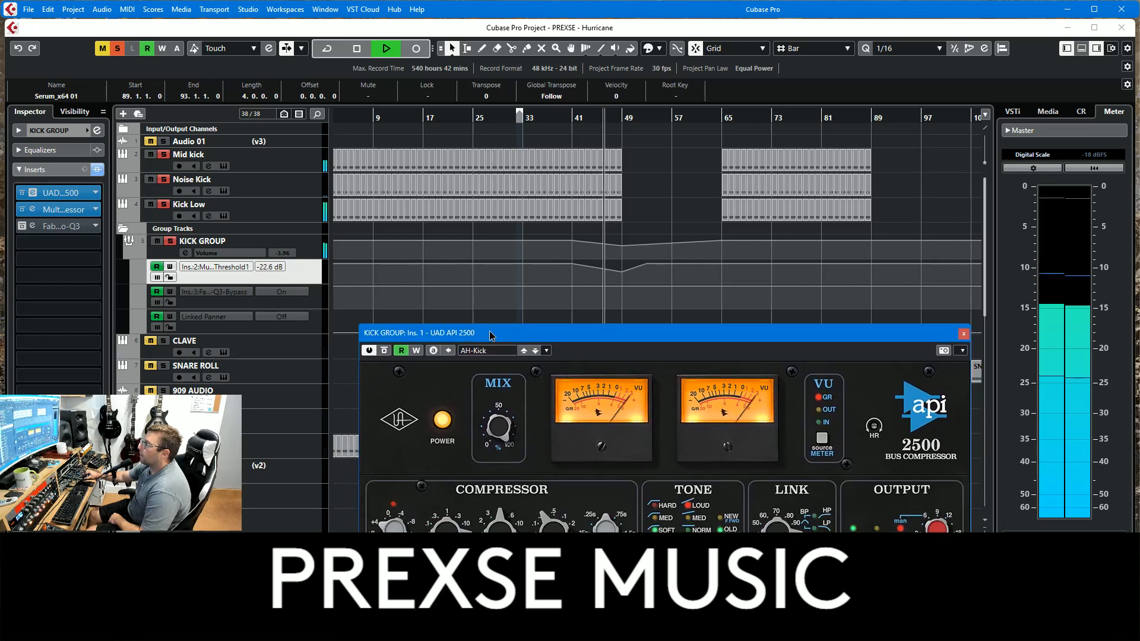
{"action": "left_click", "coordinate": [63, 212]}
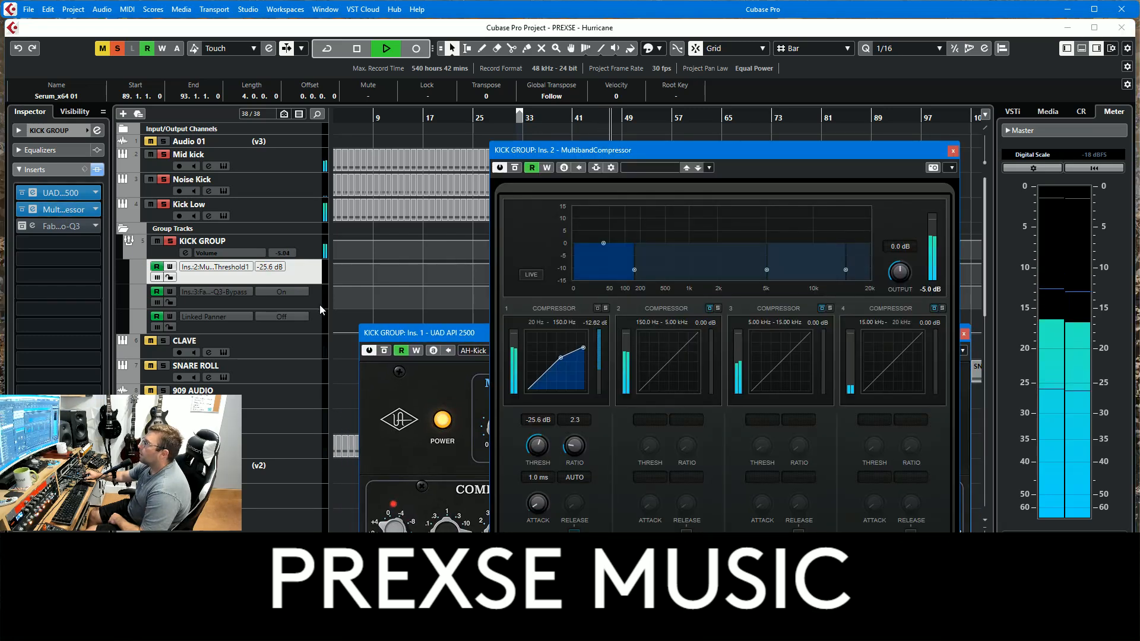
{"action": "left_click", "coordinate": [953, 150]}
{"action": "left_click", "coordinate": [964, 334]}
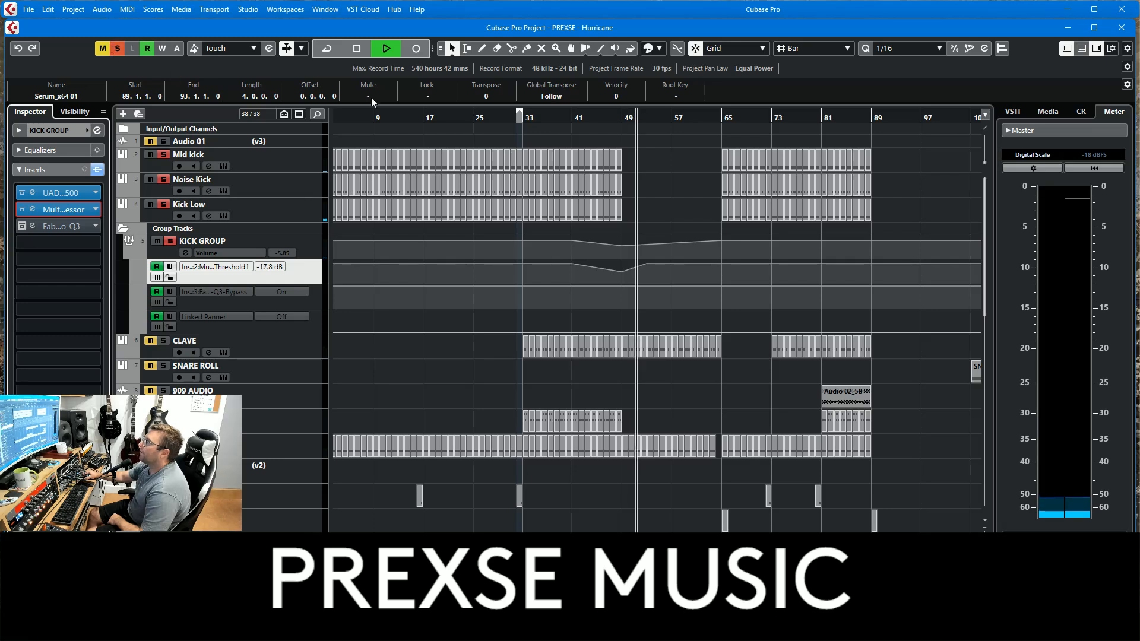
Replay the section from bar 41 with all solos cleared, and solo the NOISE IMPACT track from bar 49.
{"action": "left_click", "coordinate": [569, 116]}
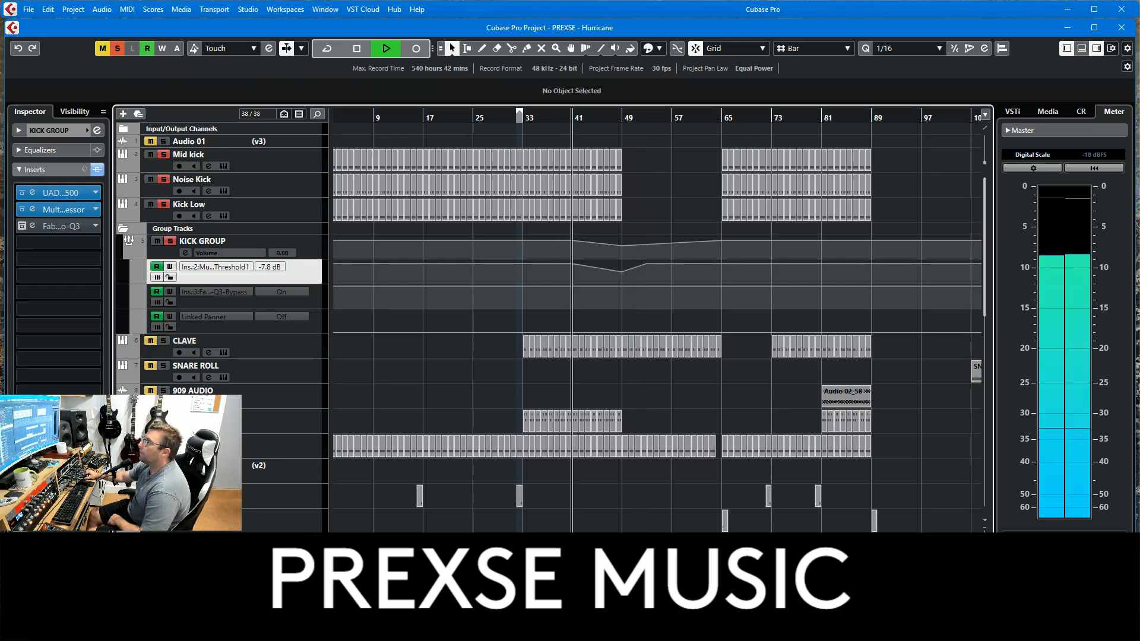
{"action": "left_click", "coordinate": [118, 50]}
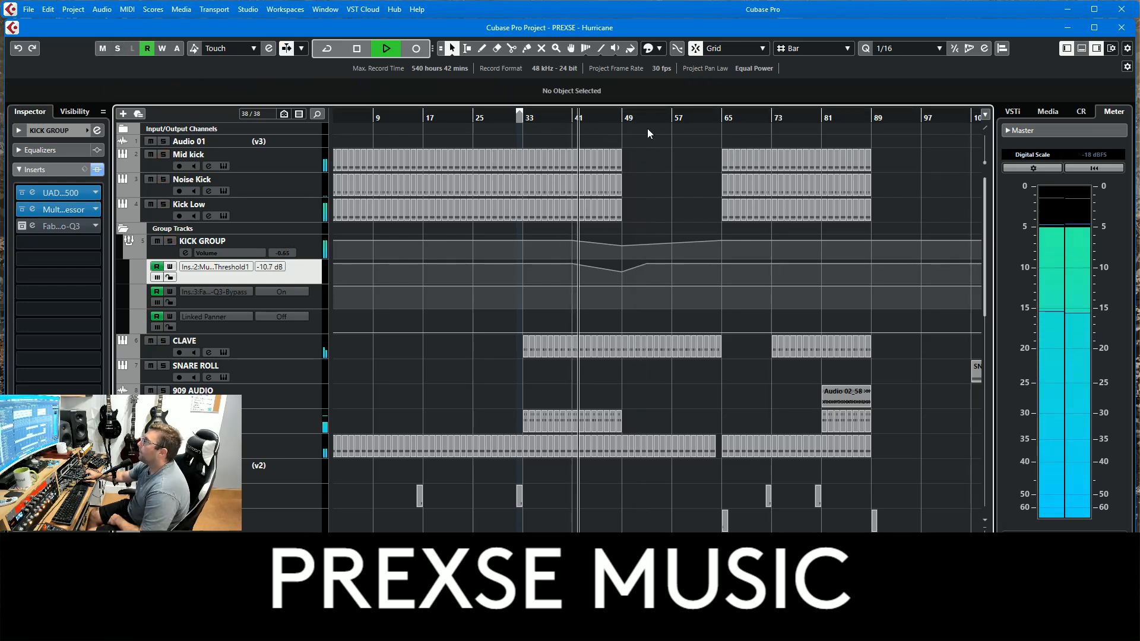
{"action": "left_click", "coordinate": [619, 116]}
{"action": "scroll", "coordinate": [668, 197], "scroll_direction": "down", "scroll_amount": 5}
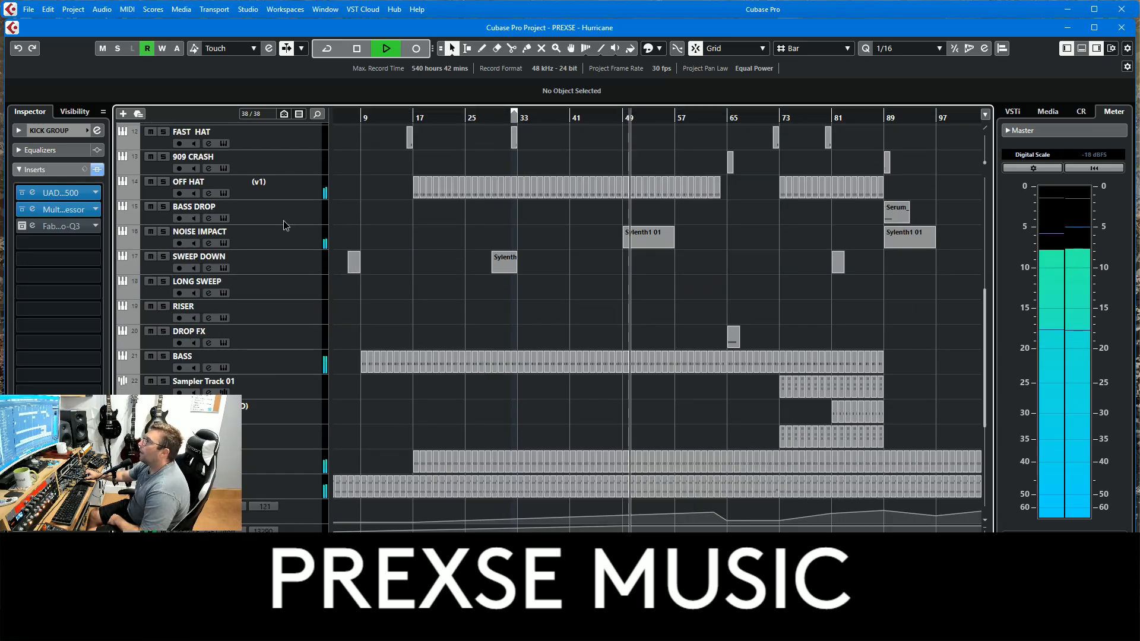
{"action": "left_click", "coordinate": [236, 237]}
{"action": "left_click", "coordinate": [163, 232]}
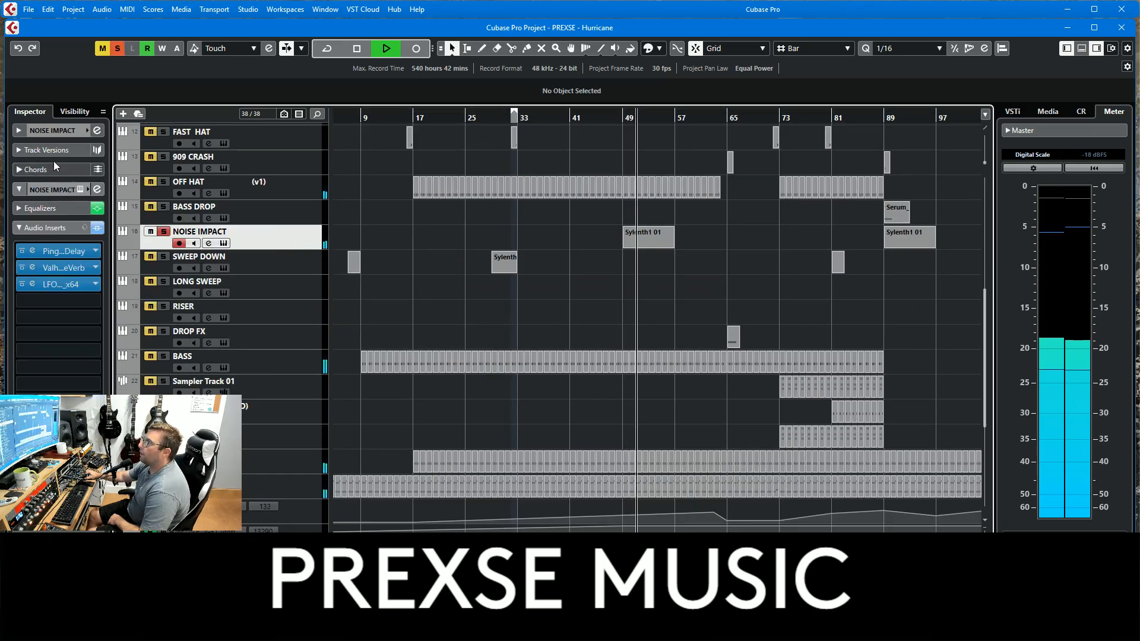
Inspect the NOISE IMPACT track's Sylenth1 instrument while the soloed sound plays from bar 49, and close its window.
{"action": "left_click", "coordinate": [47, 136]}
{"action": "left_click", "coordinate": [93, 254]}
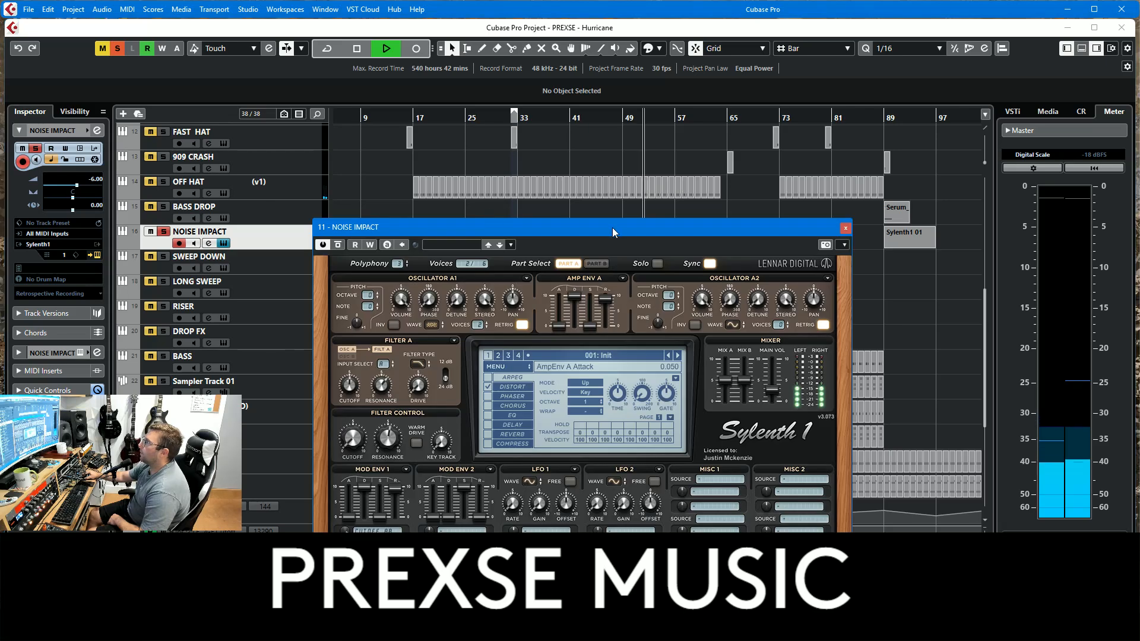
{"action": "left_click", "coordinate": [625, 117]}
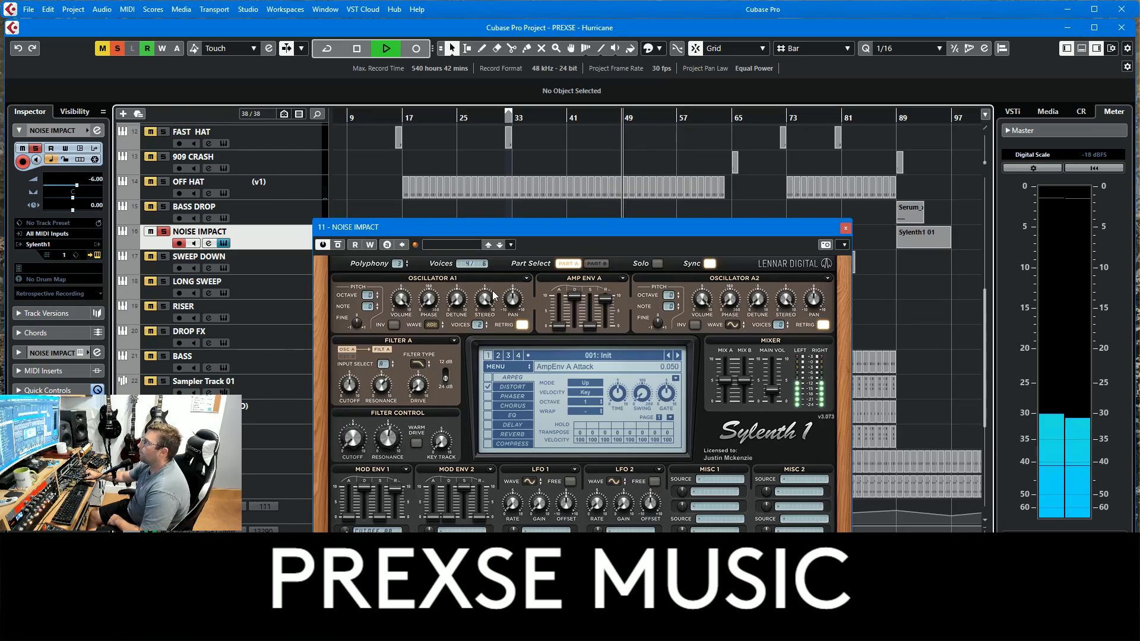
{"action": "left_click_drag", "start_coordinate": [706, 207], "coordinate": [795, 178]}
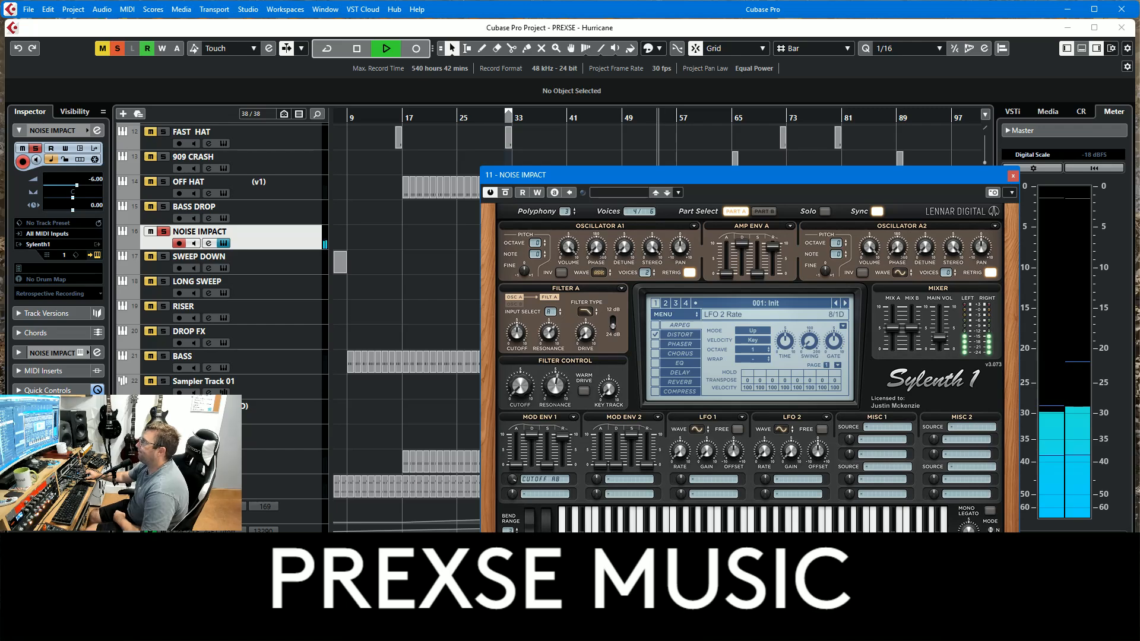
{"action": "left_click", "coordinate": [1014, 177]}
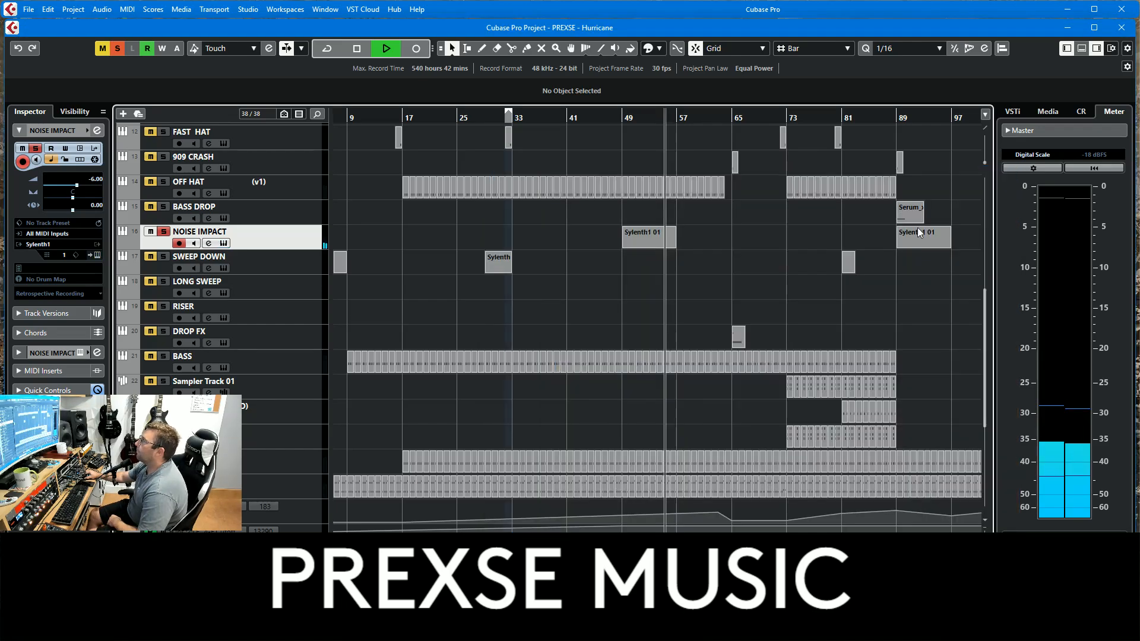
Look over the remaining tracks in the arrangement and clear all solos to hear the full mix approaching bar 57.
{"action": "scroll", "coordinate": [783, 297], "scroll_direction": "down", "scroll_amount": 5}
{"action": "scroll", "coordinate": [765, 332], "scroll_direction": "down", "scroll_amount": 2}
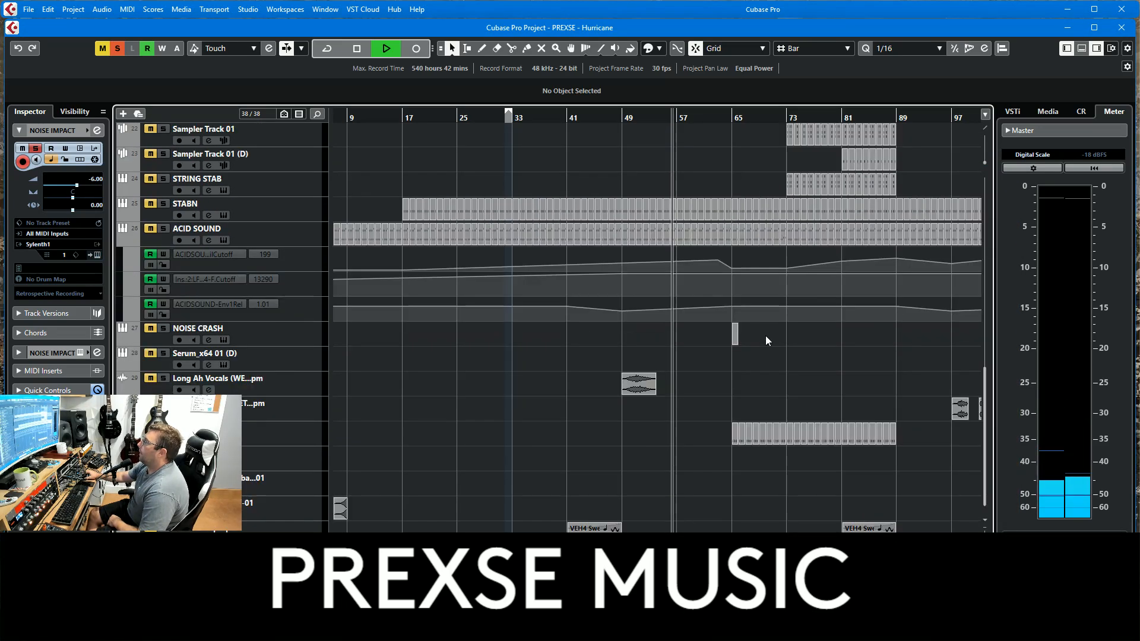
{"action": "scroll", "coordinate": [764, 360], "scroll_direction": "up", "scroll_amount": 10}
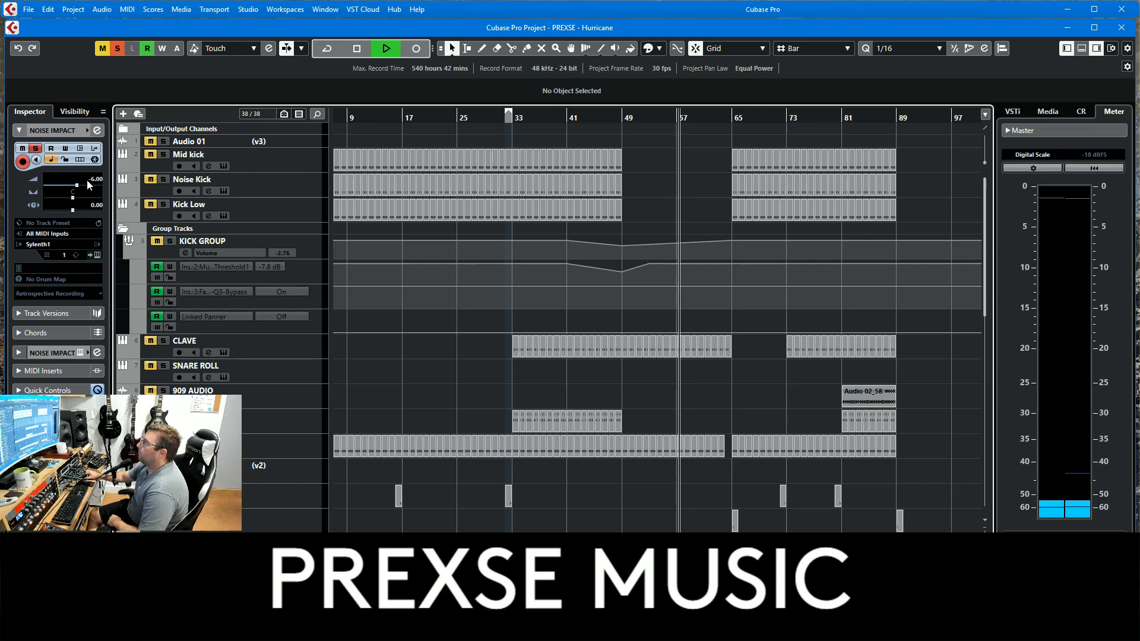
{"action": "left_click", "coordinate": [119, 49]}
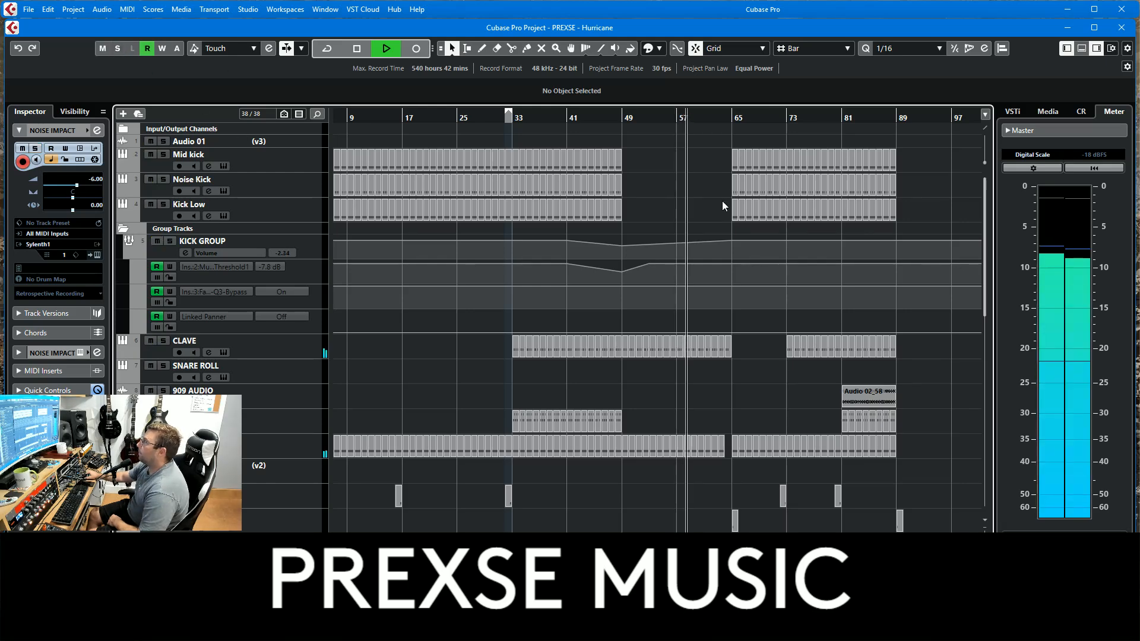
Show the STABN track's automation lanes, select and solo the track, and listen to it from bar 57.
{"action": "scroll", "coordinate": [717, 206], "scroll_direction": "down", "scroll_amount": 8}
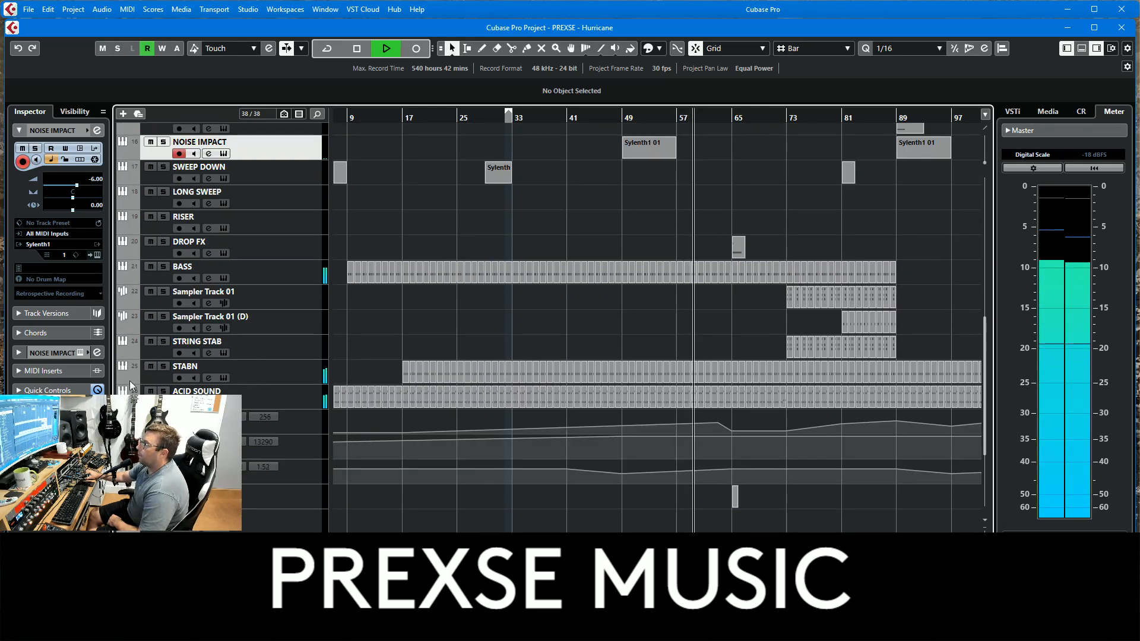
{"action": "left_click", "coordinate": [177, 380]}
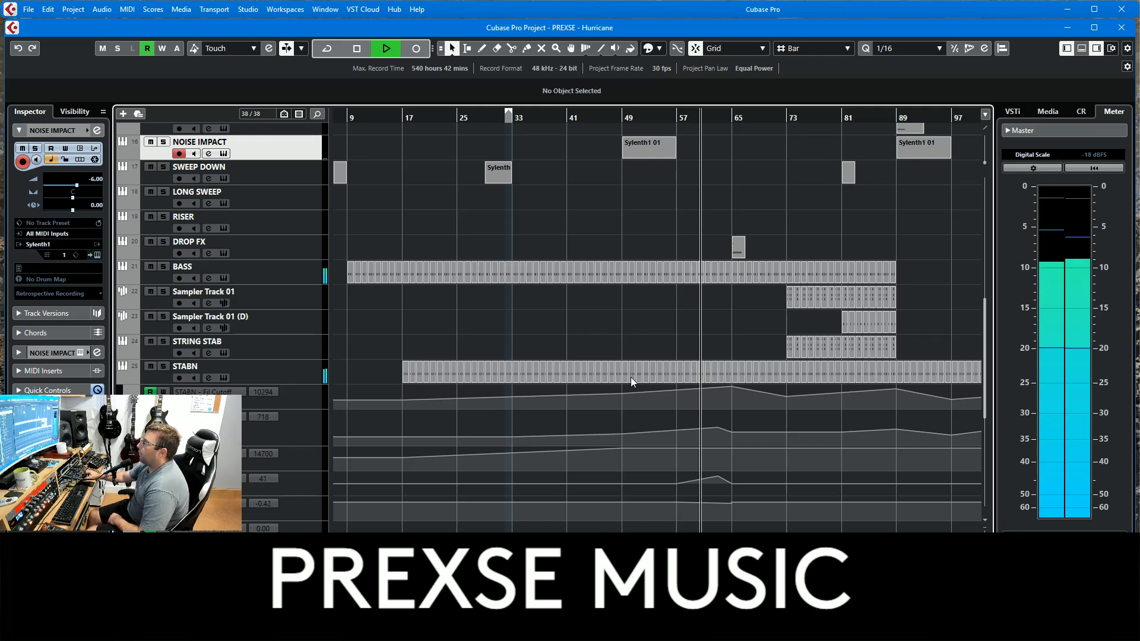
{"action": "left_click", "coordinate": [298, 378]}
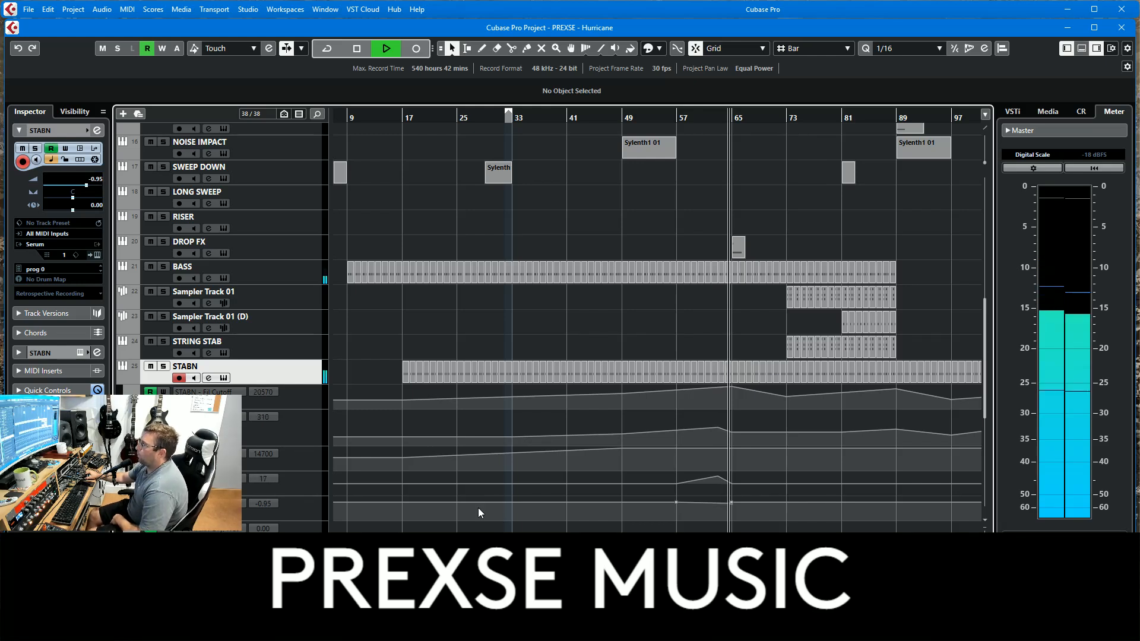
{"action": "left_click", "coordinate": [163, 366]}
{"action": "left_click", "coordinate": [680, 118]}
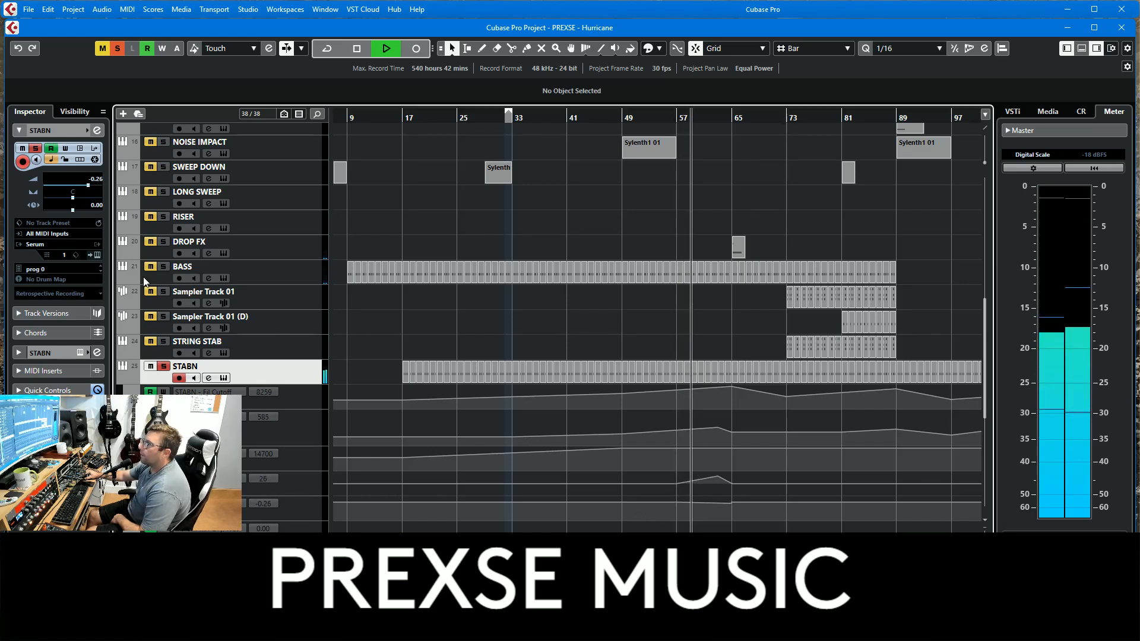
Inspect the STABN track's Serum instrument during playback, close its window and clear the solo at the drop.
{"action": "left_click", "coordinate": [95, 255]}
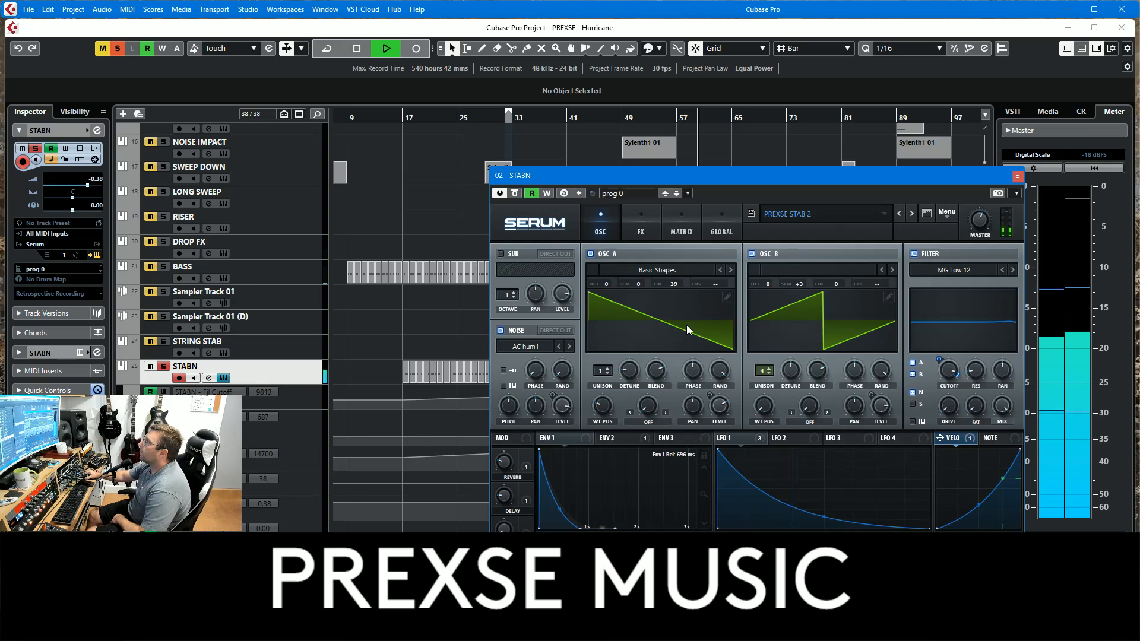
{"action": "left_click", "coordinate": [1018, 177]}
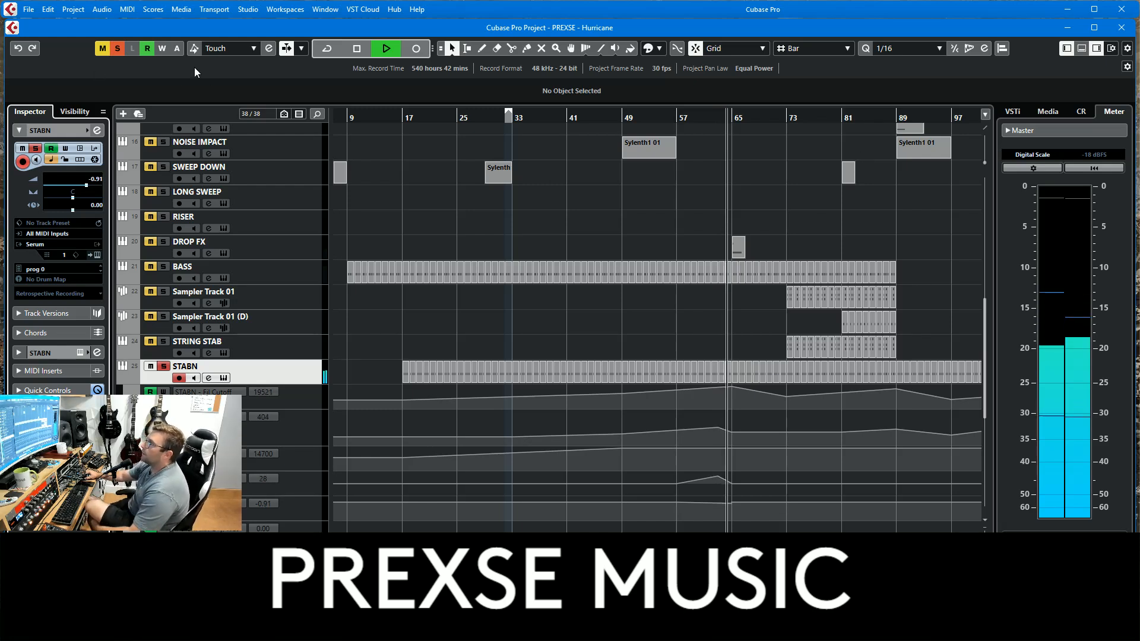
{"action": "left_click", "coordinate": [117, 48]}
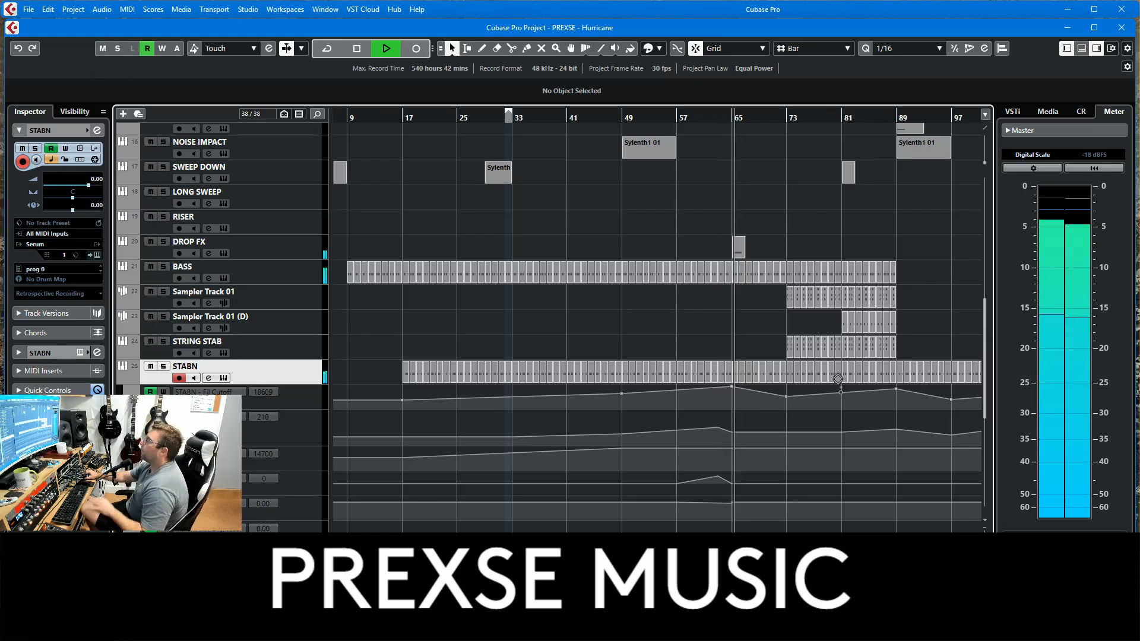
Solo the DROP FX track, replay it from just before bar 65, and inspect its Serum instrument before closing the window.
{"action": "left_click", "coordinate": [163, 241]}
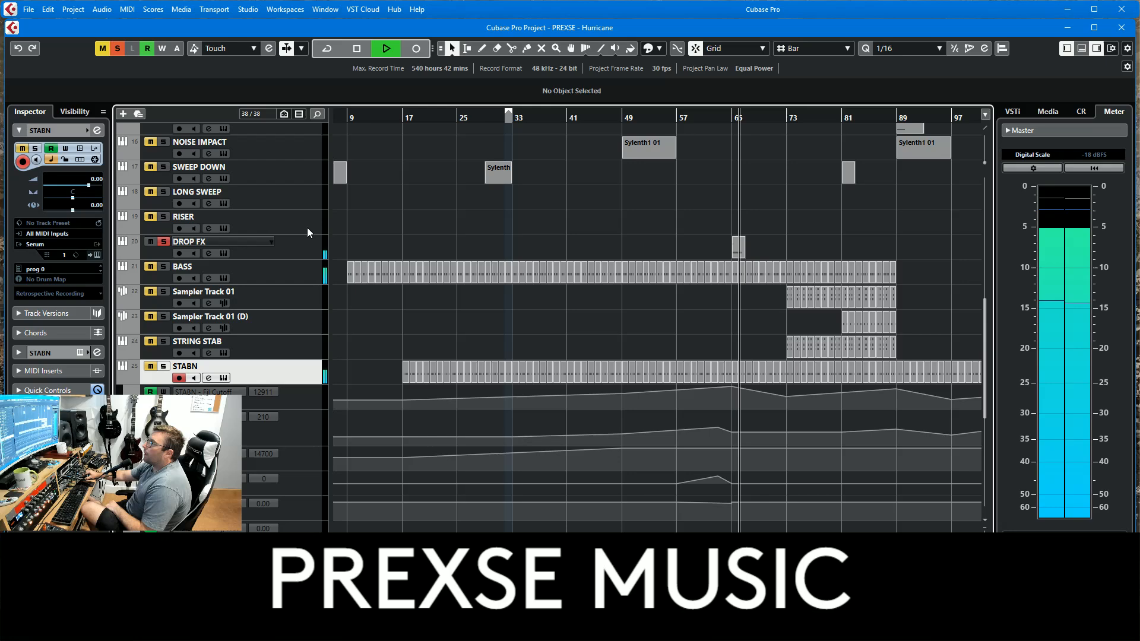
{"action": "left_click", "coordinate": [715, 119]}
{"action": "left_click", "coordinate": [277, 246]}
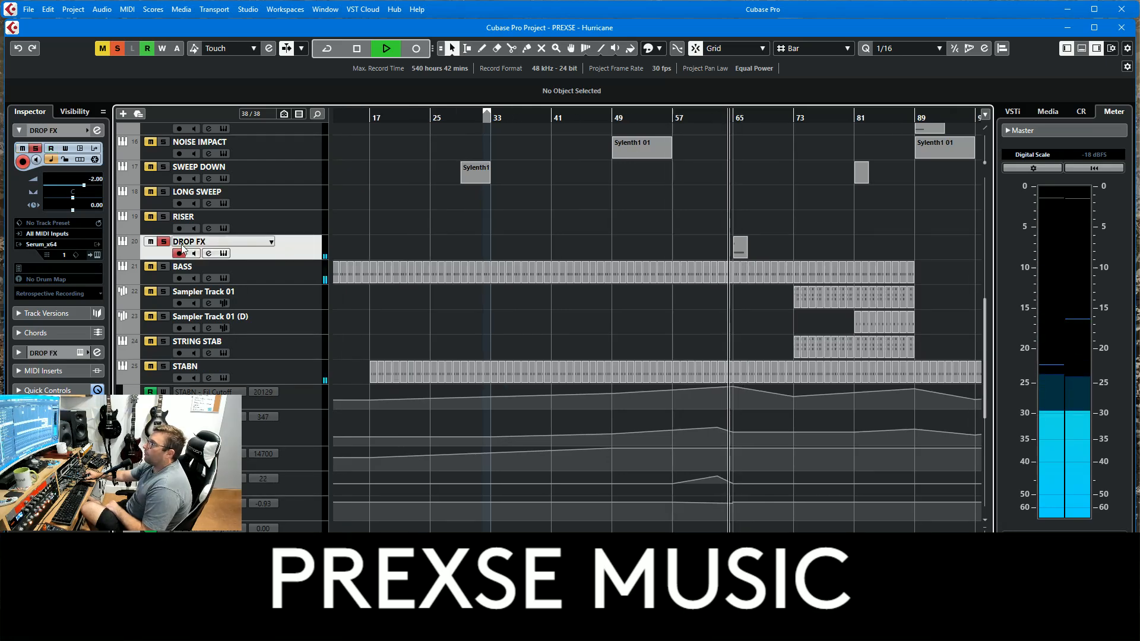
{"action": "left_click", "coordinate": [97, 255]}
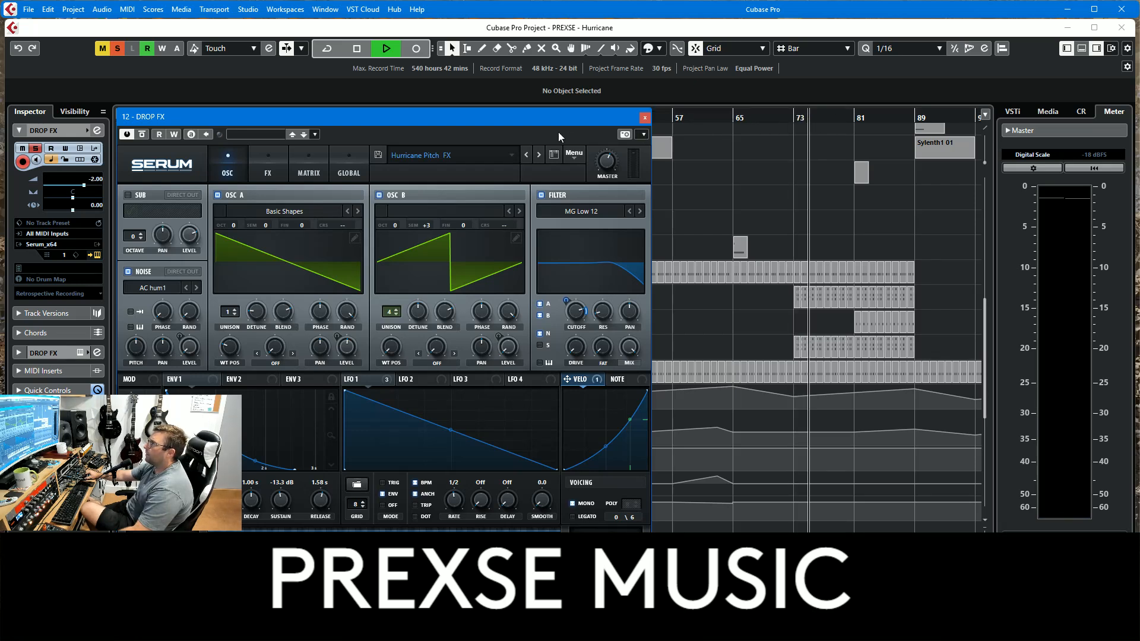
{"action": "left_click_drag", "start_coordinate": [551, 115], "coordinate": [515, 125]}
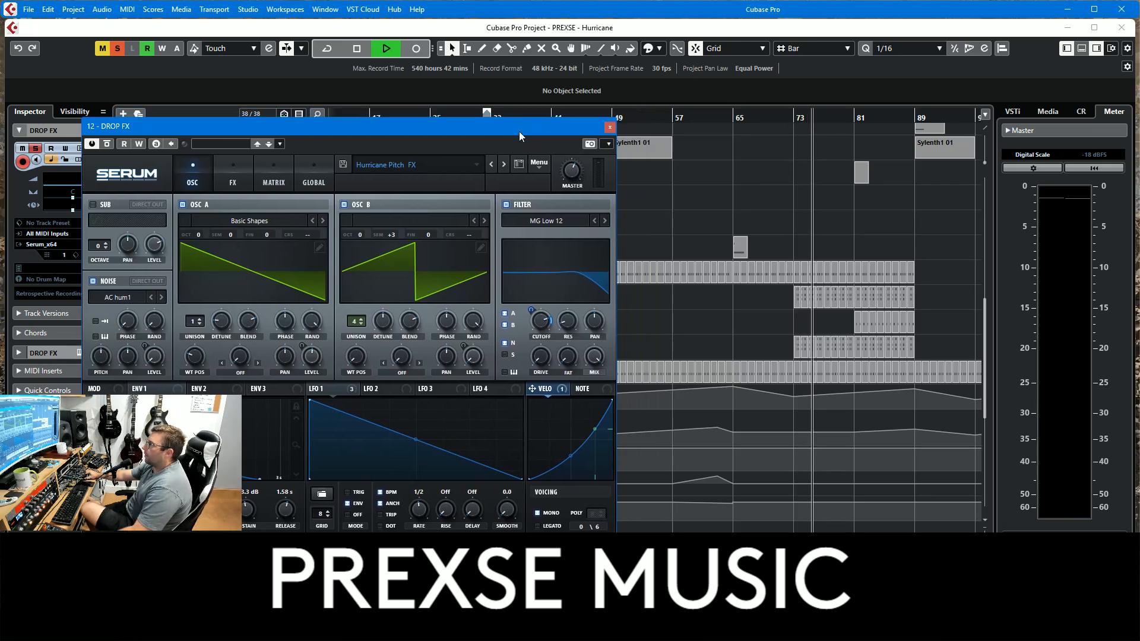
{"action": "left_click", "coordinate": [610, 128]}
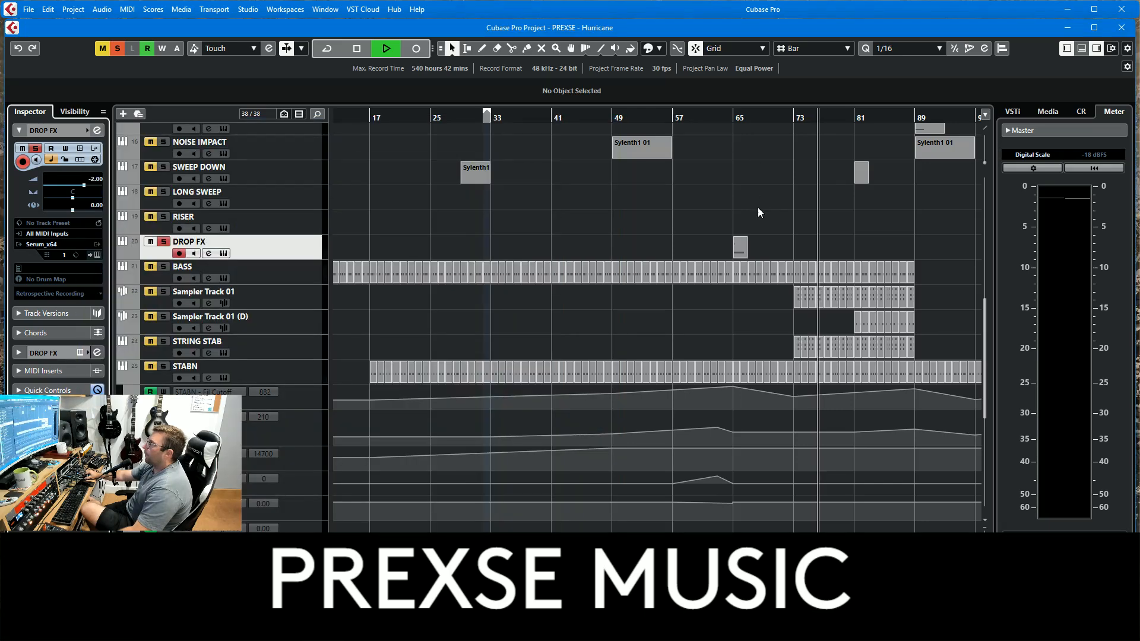
Examine the notes of the DROP FX clip in the Key Editor, close it and replay the soloed clip from bar 65.
{"action": "double_click", "coordinate": [738, 245]}
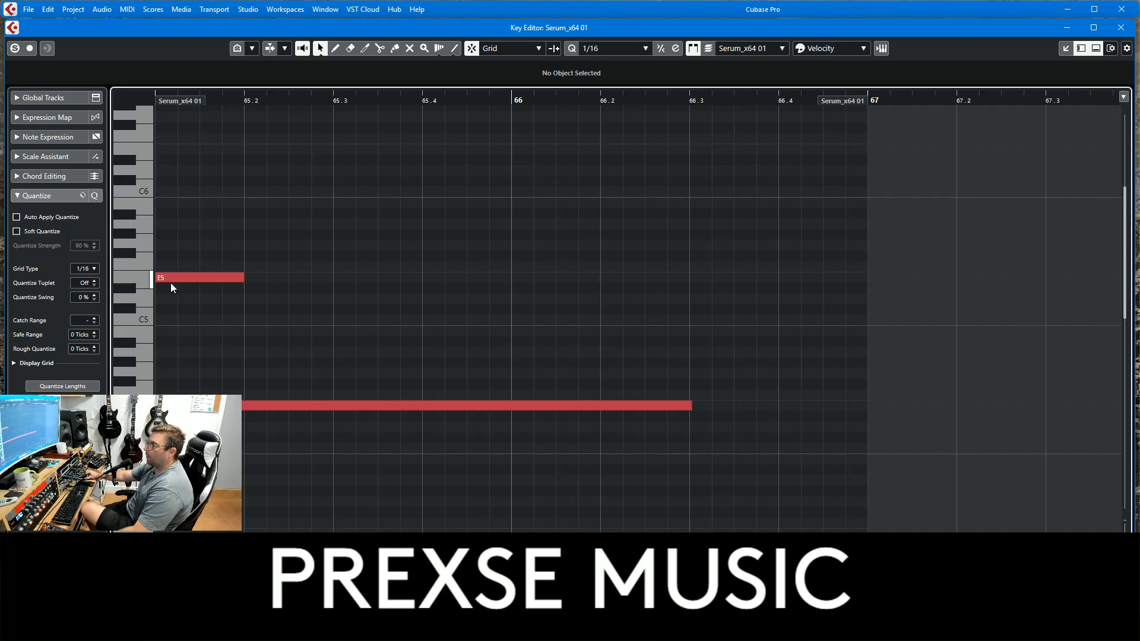
{"action": "left_click", "coordinate": [1121, 28]}
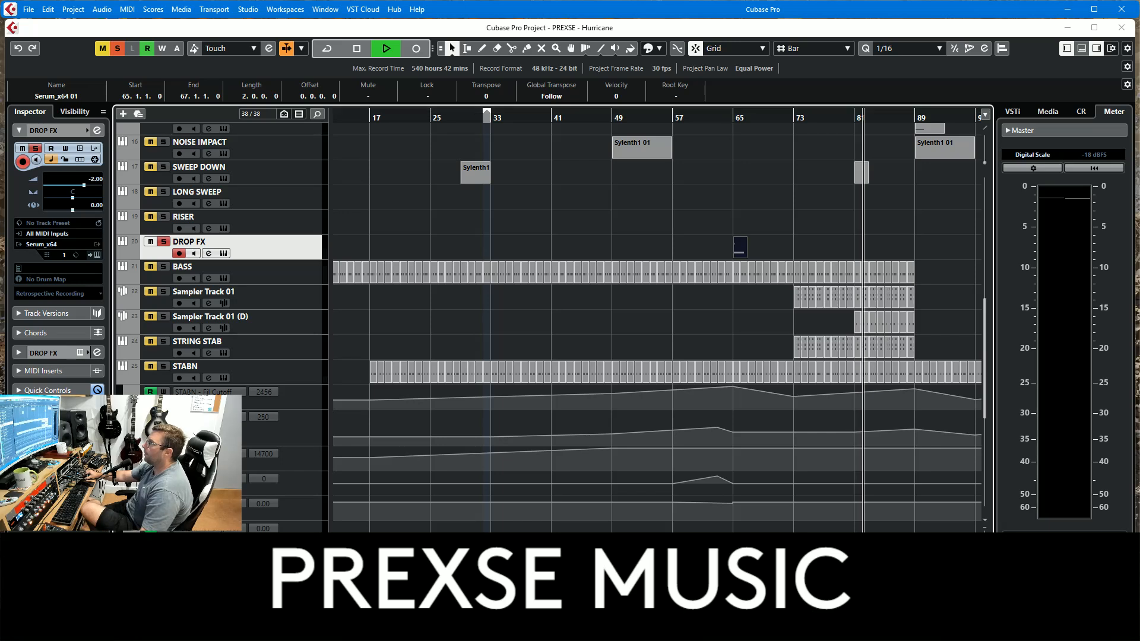
{"action": "left_click", "coordinate": [734, 117]}
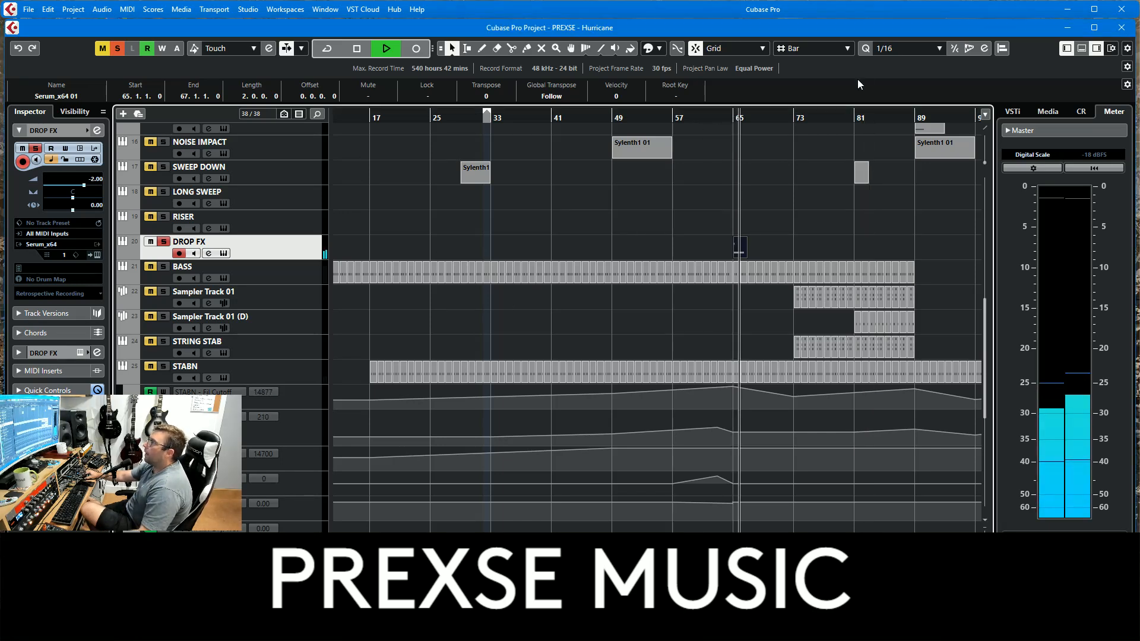
Replay from a few bars before bar 65, clear the DROP FX solo and view the kick tracks entering at the drop.
{"action": "left_click", "coordinate": [708, 119]}
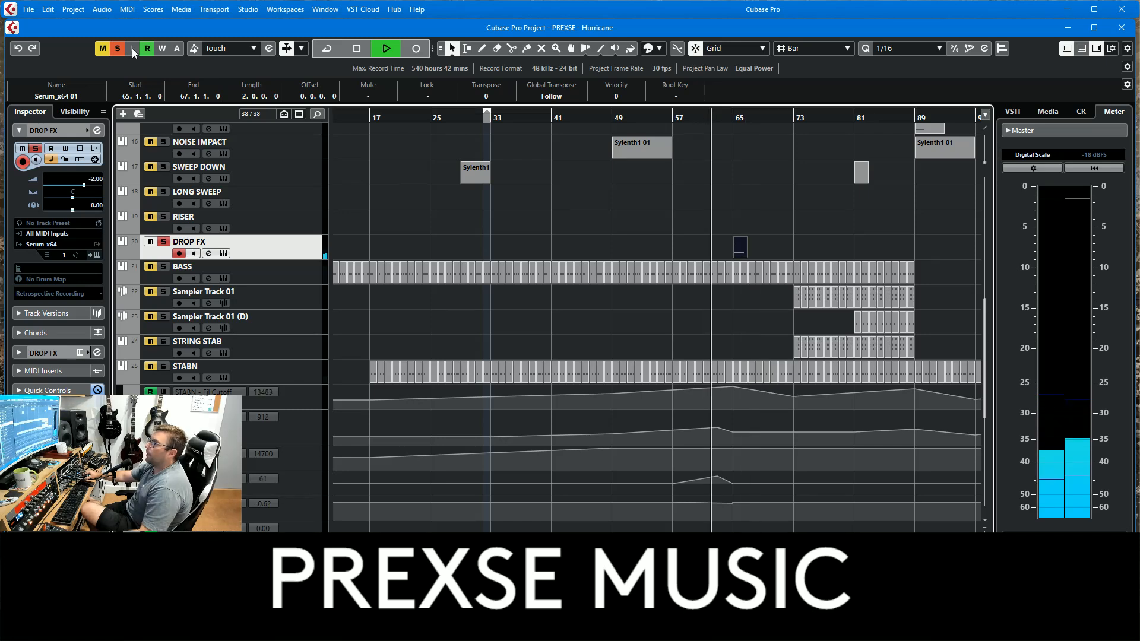
{"action": "key", "text": "s"}
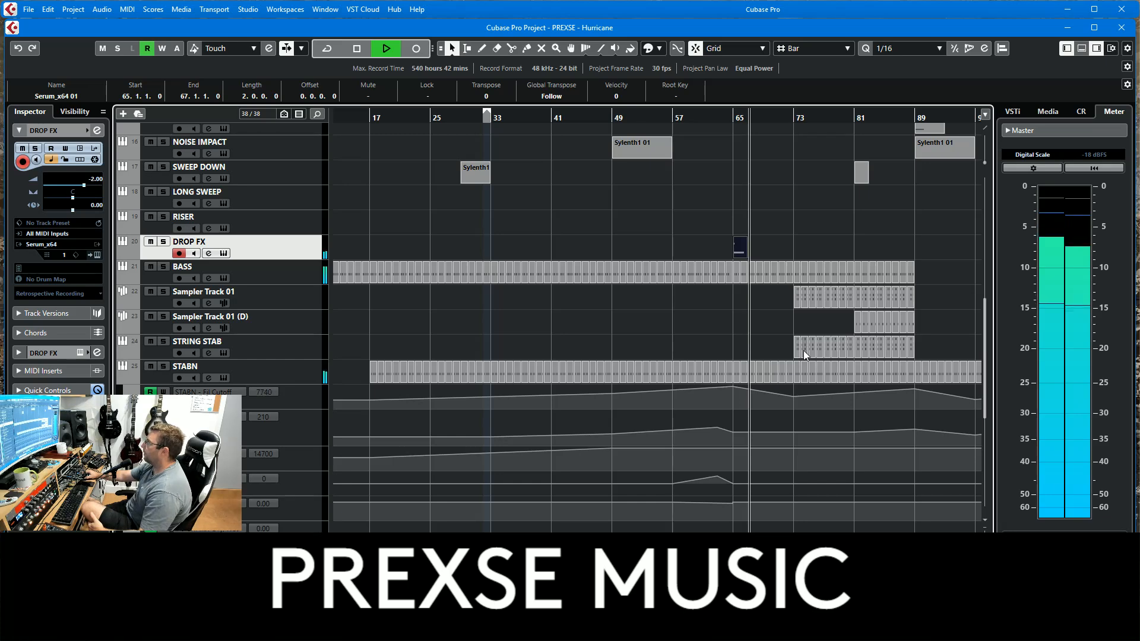
{"action": "scroll", "coordinate": [783, 338], "scroll_direction": "up", "scroll_amount": 3}
{"action": "scroll", "coordinate": [784, 338], "scroll_direction": "up", "scroll_amount": 3}
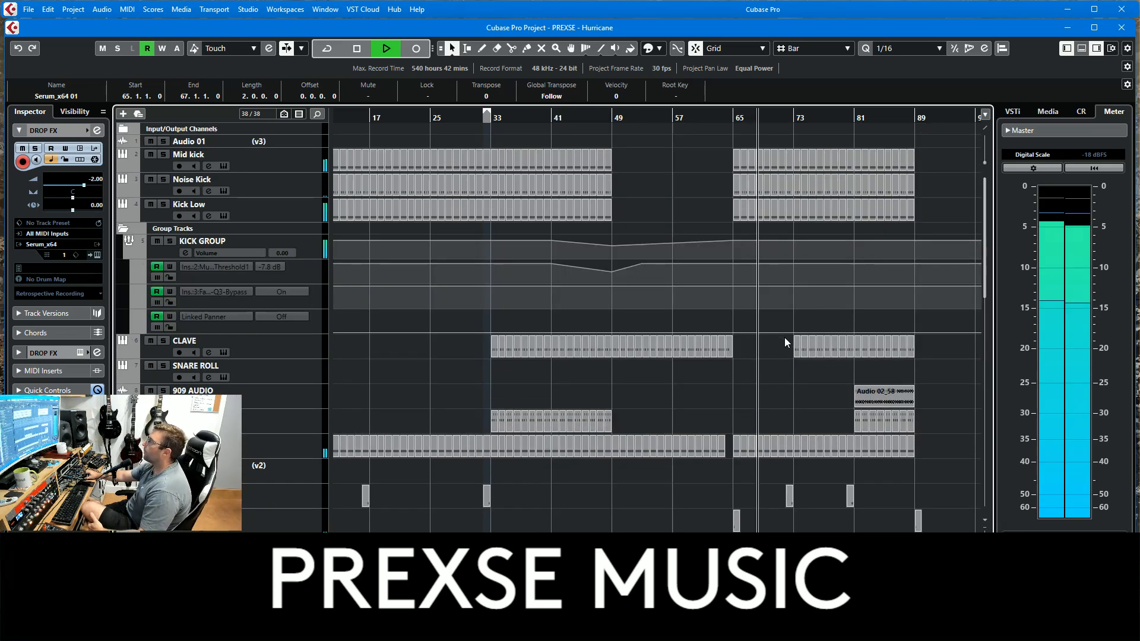
Solo the ACID SOUND and STABN tracks to hear the two together leading up to bar 73.
{"action": "scroll", "coordinate": [785, 338], "scroll_direction": "down", "scroll_amount": 6}
{"action": "left_click", "coordinate": [163, 463]}
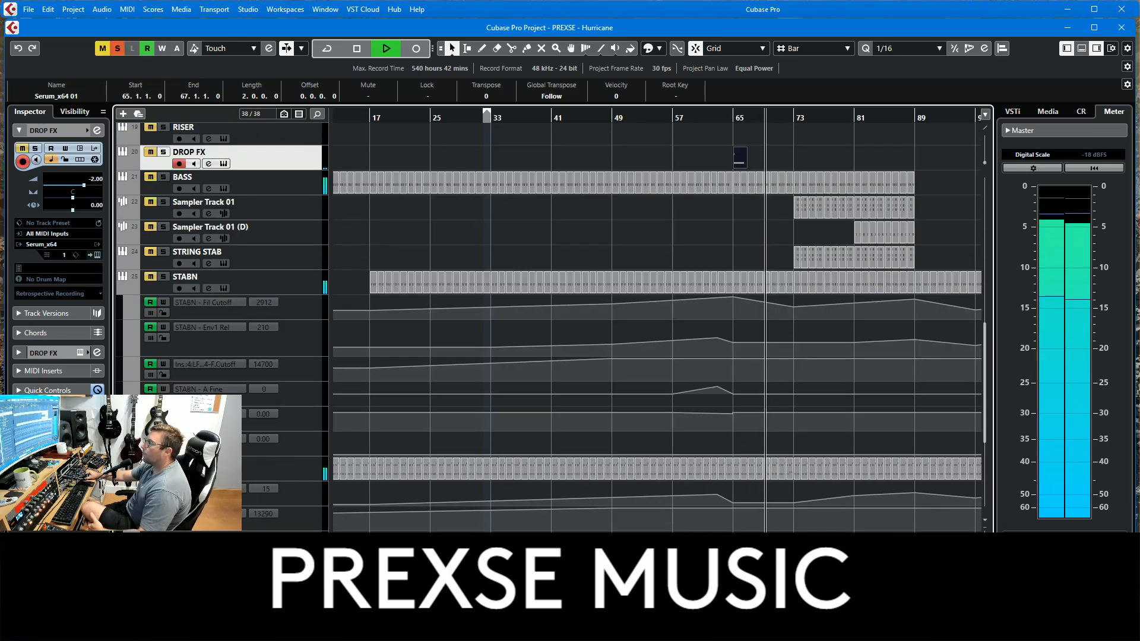
{"action": "left_click", "coordinate": [300, 477]}
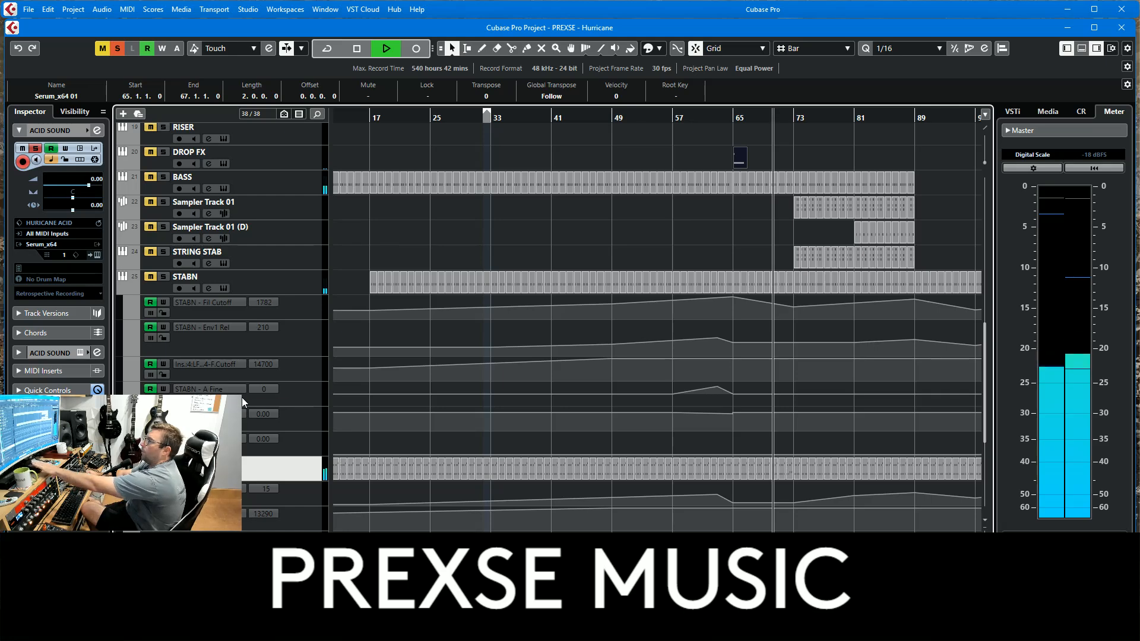
{"action": "left_click", "coordinate": [164, 277]}
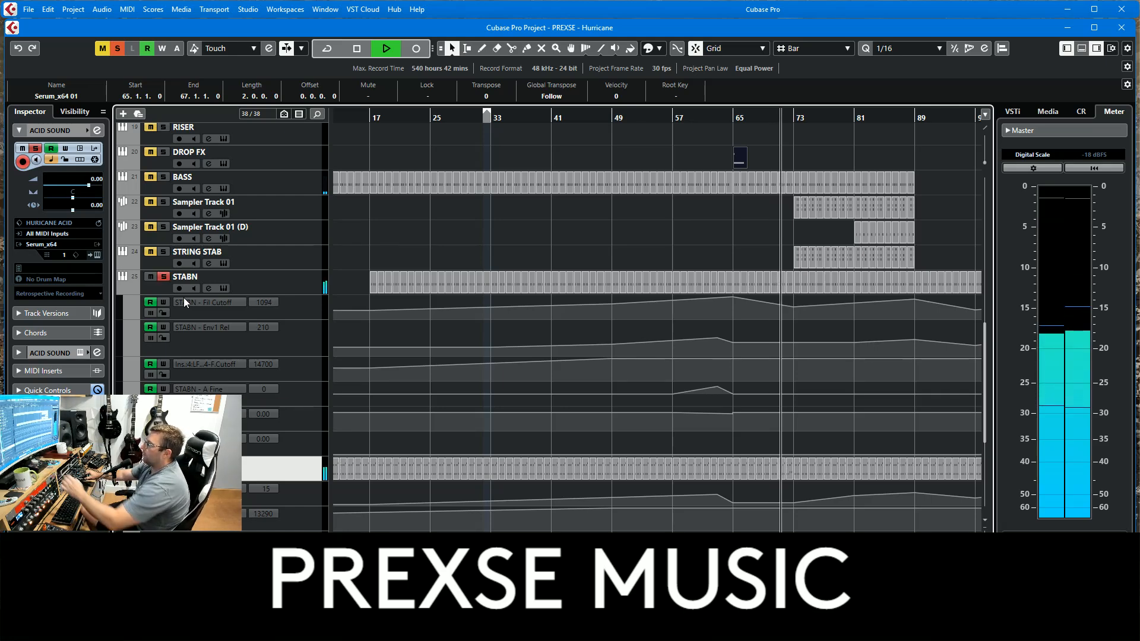
{"action": "scroll", "coordinate": [304, 229], "scroll_direction": "up", "scroll_amount": 10}
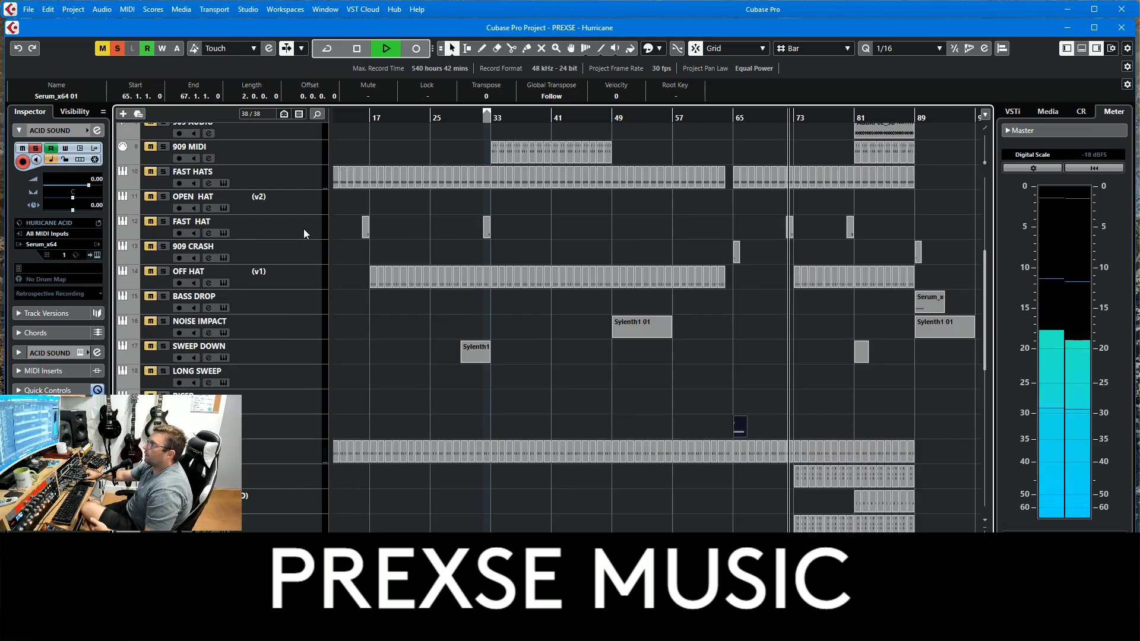
Clear all solos and examine the sampler and string stab tracks that enter at bar 73.
{"action": "left_click", "coordinate": [117, 49]}
{"action": "scroll", "coordinate": [789, 291], "scroll_direction": "down", "scroll_amount": 3}
{"action": "scroll", "coordinate": [793, 309], "scroll_direction": "down", "scroll_amount": 5}
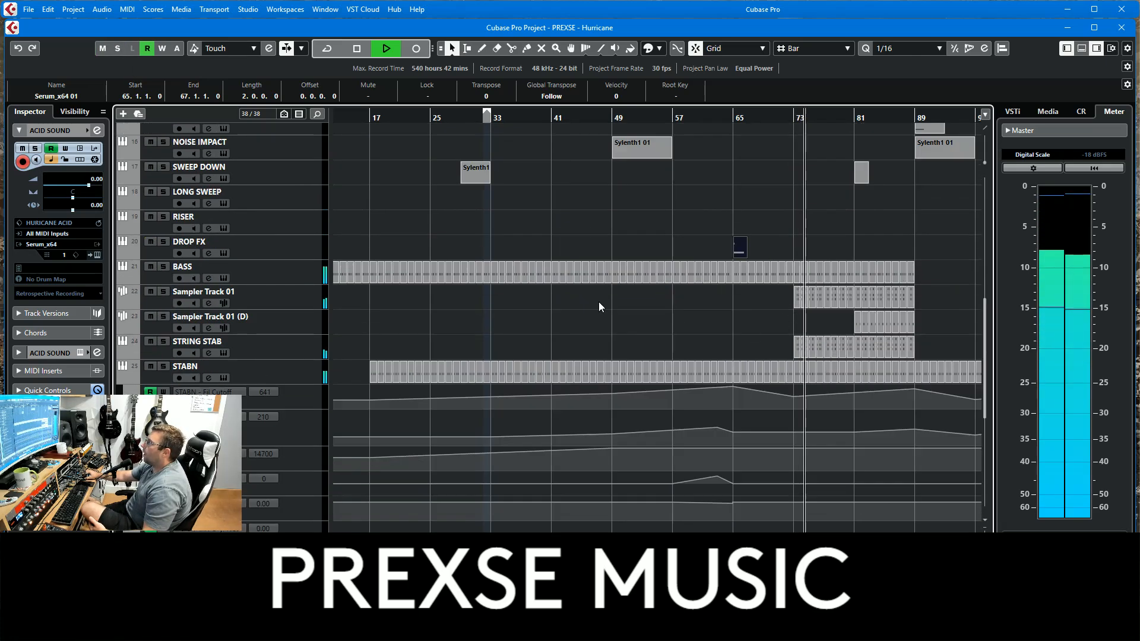
Solo Sampler Track 01 and display its Main Vocals (WET) sample in the Sampler Control.
{"action": "left_click", "coordinate": [164, 293]}
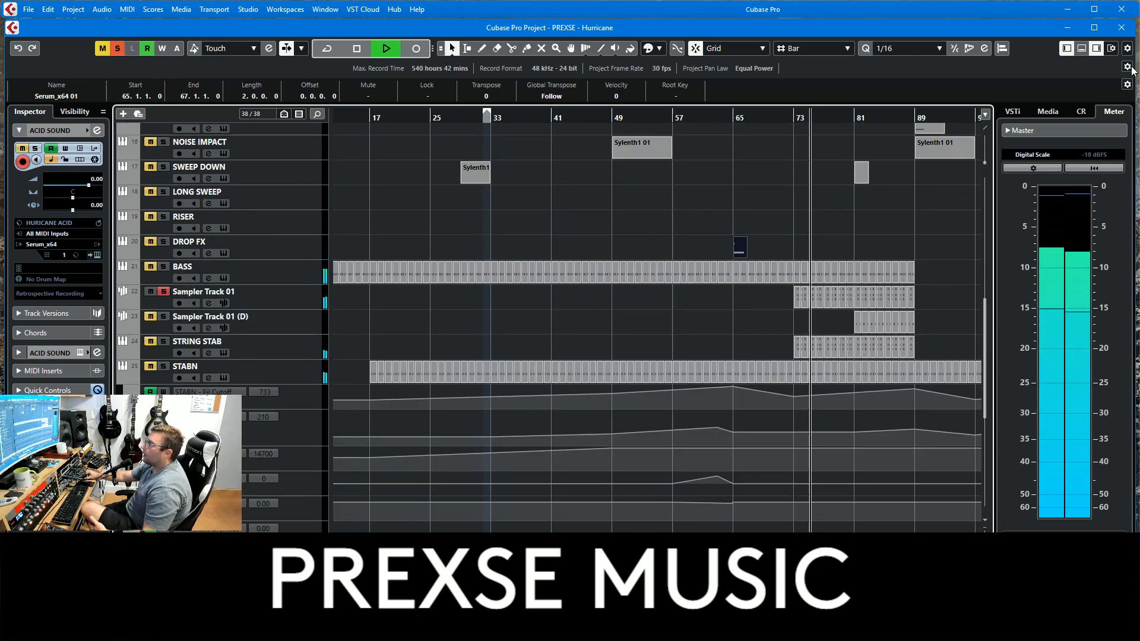
{"action": "left_click", "coordinate": [1081, 48]}
{"action": "left_click", "coordinate": [1082, 50]}
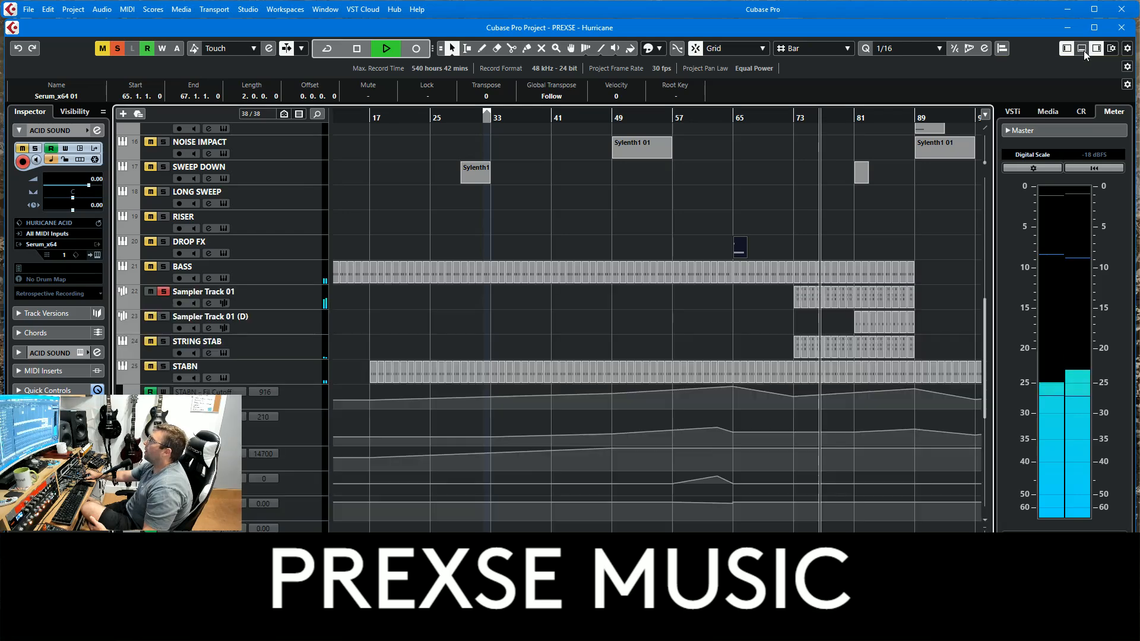
{"action": "left_click", "coordinate": [1083, 50]}
{"action": "left_click", "coordinate": [1082, 49]}
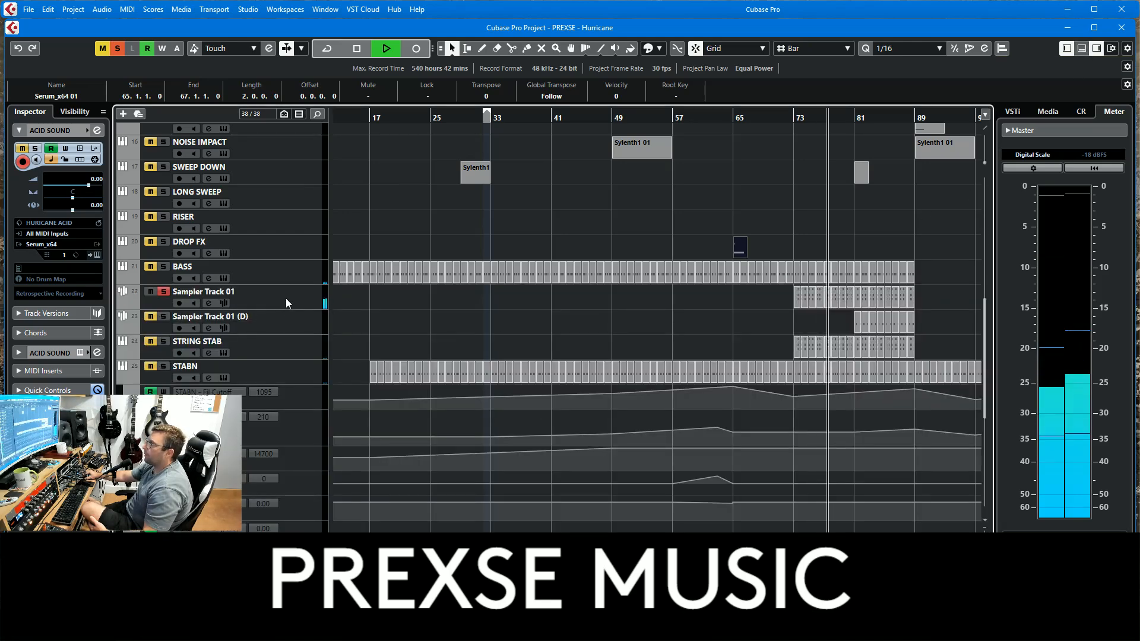
{"action": "left_click", "coordinate": [1082, 48]}
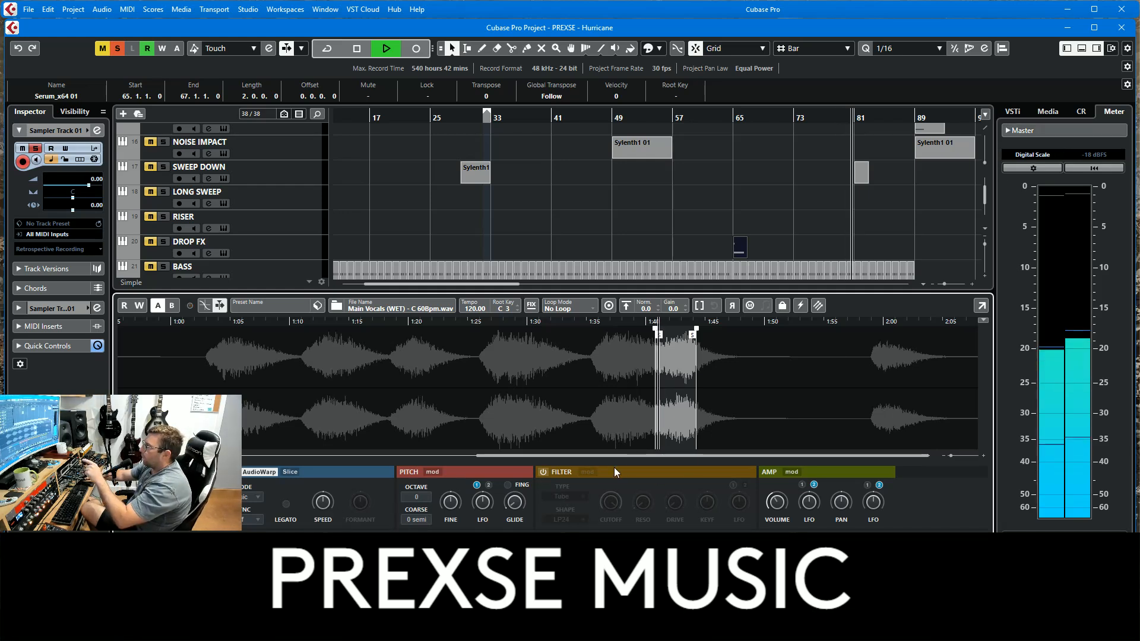
{"action": "scroll", "coordinate": [831, 221], "scroll_direction": "down", "scroll_amount": 4}
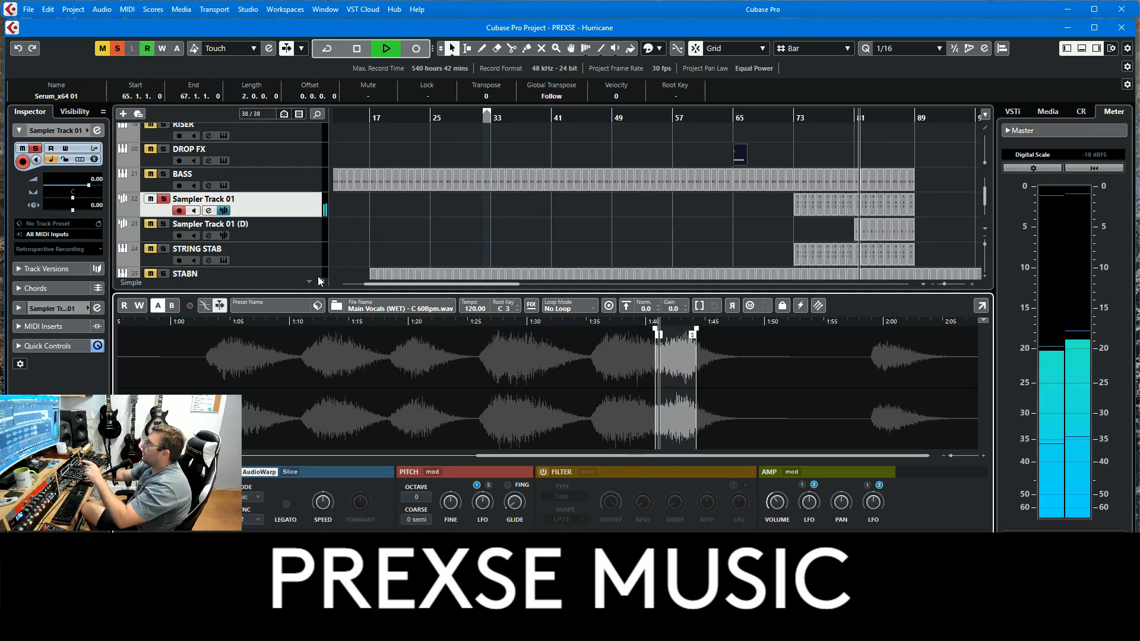
Compare Sampler Track 01 with its duplicate (D) in the Sampler Control and view the duplicate's notes at bar 81 in the Key Editor.
{"action": "left_click", "coordinate": [291, 231]}
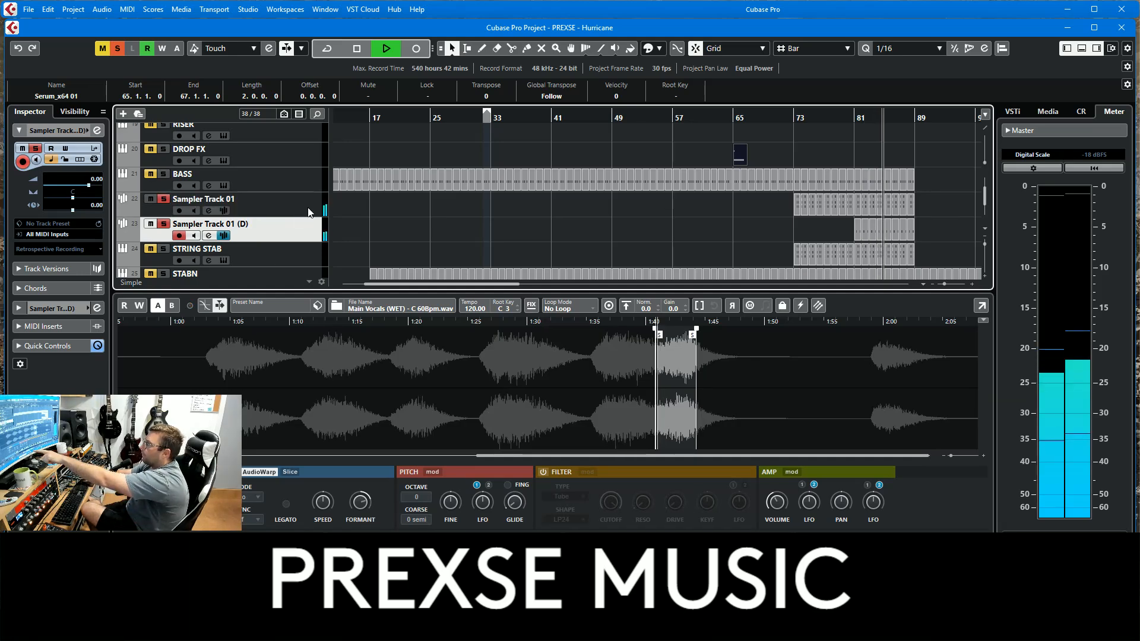
{"action": "left_click", "coordinate": [309, 209]}
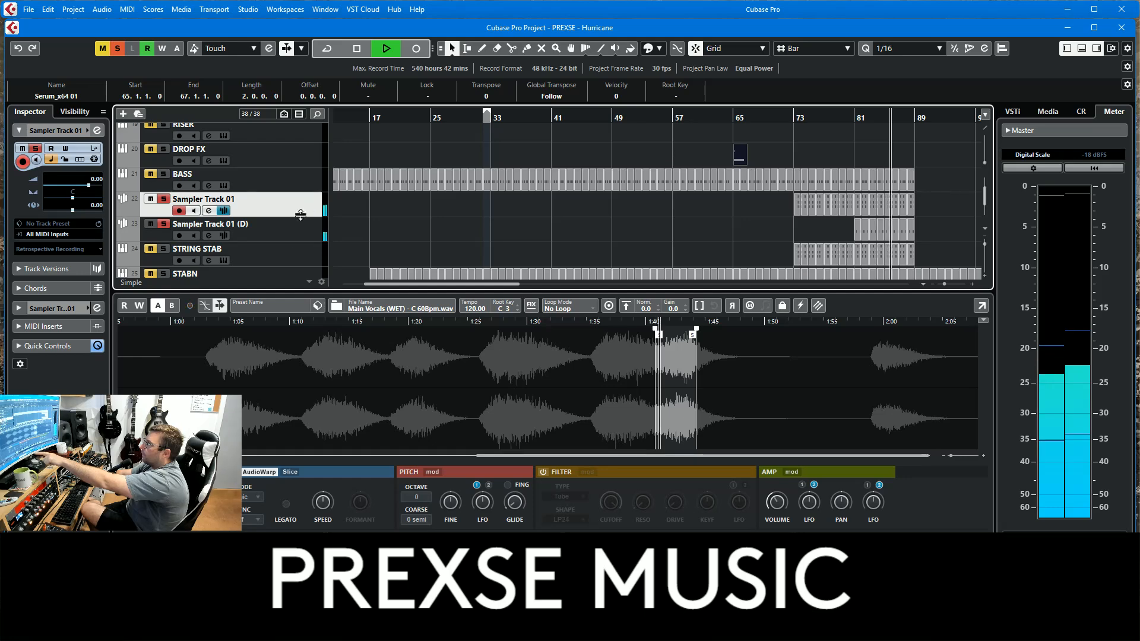
{"action": "left_click", "coordinate": [293, 237]}
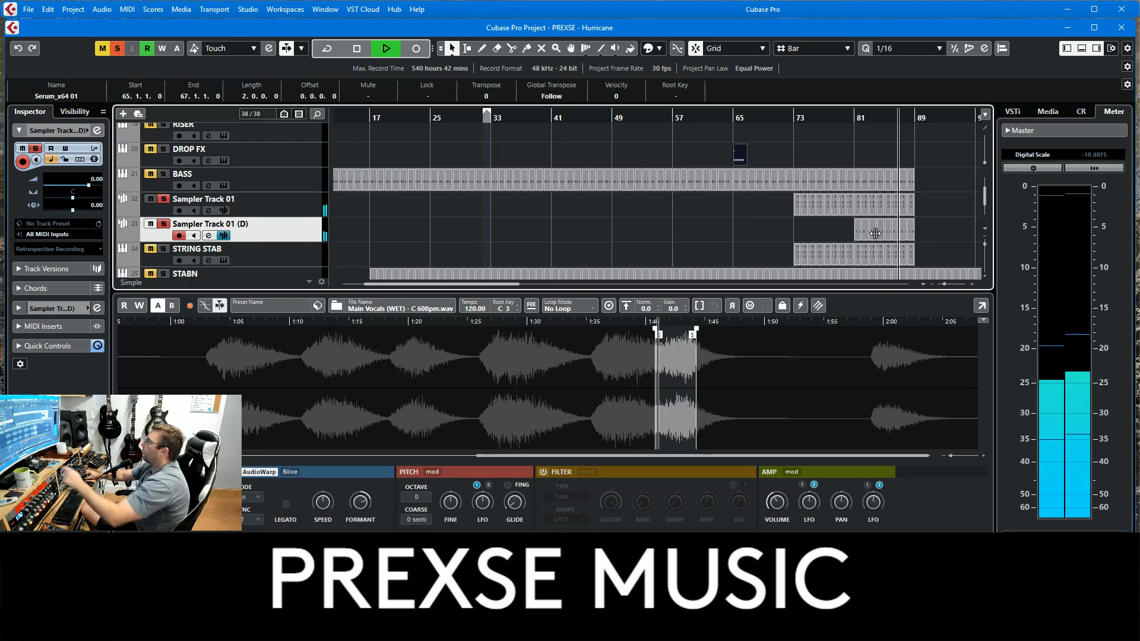
{"action": "double_click", "coordinate": [857, 228]}
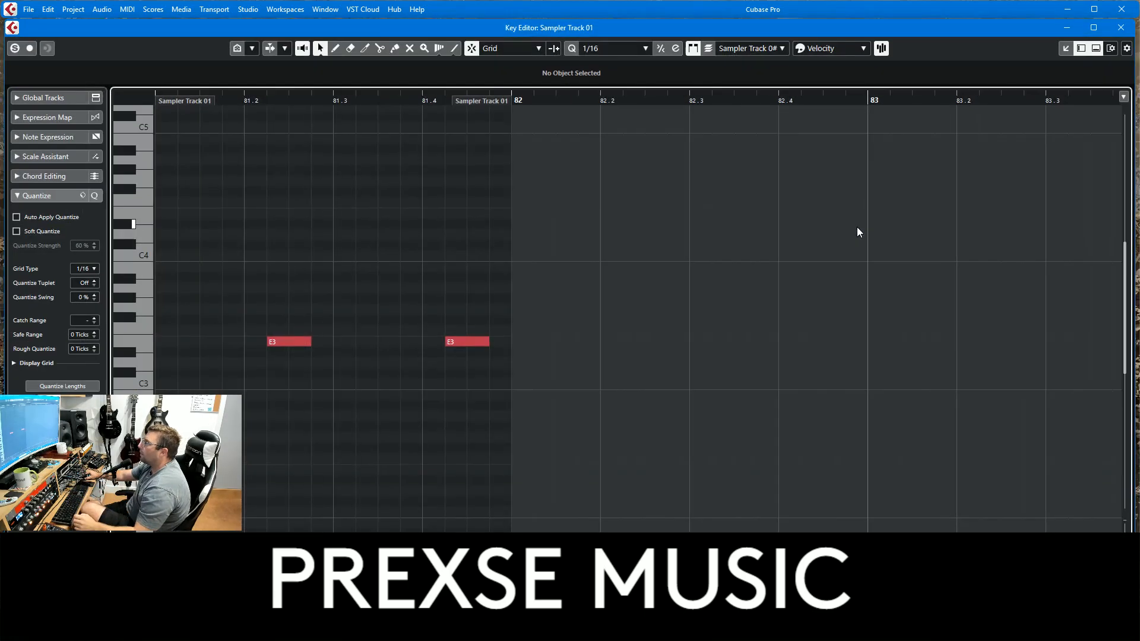
{"action": "left_click", "coordinate": [1120, 28]}
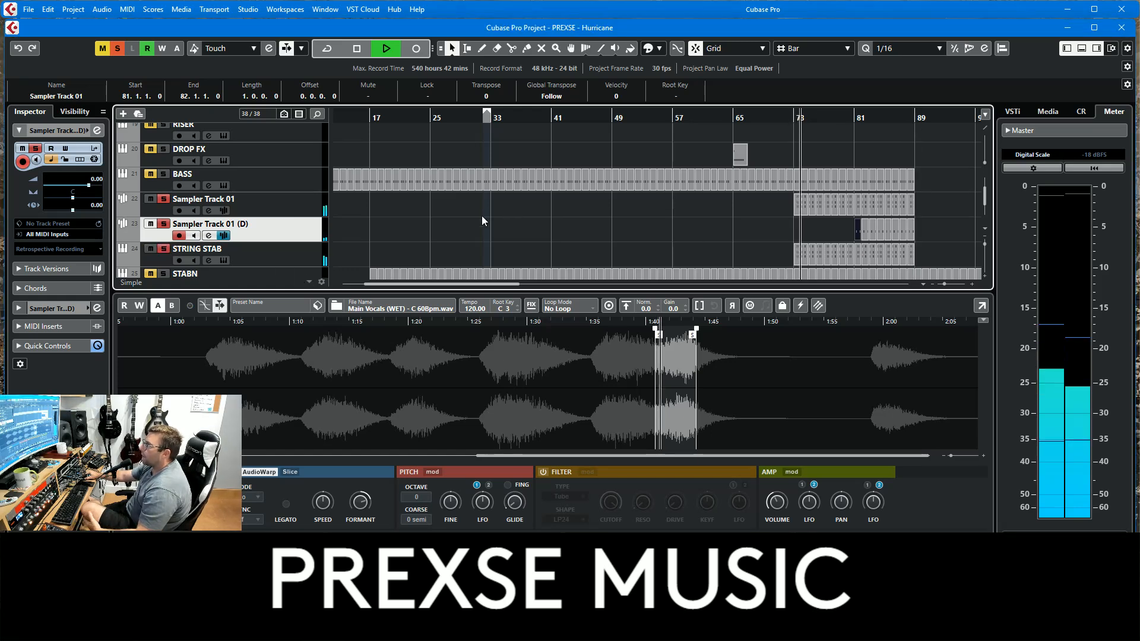
Hide the Sampler Control and clear all solos to return to the full mix.
{"action": "scroll", "coordinate": [748, 139], "scroll_direction": "up", "scroll_amount": 1}
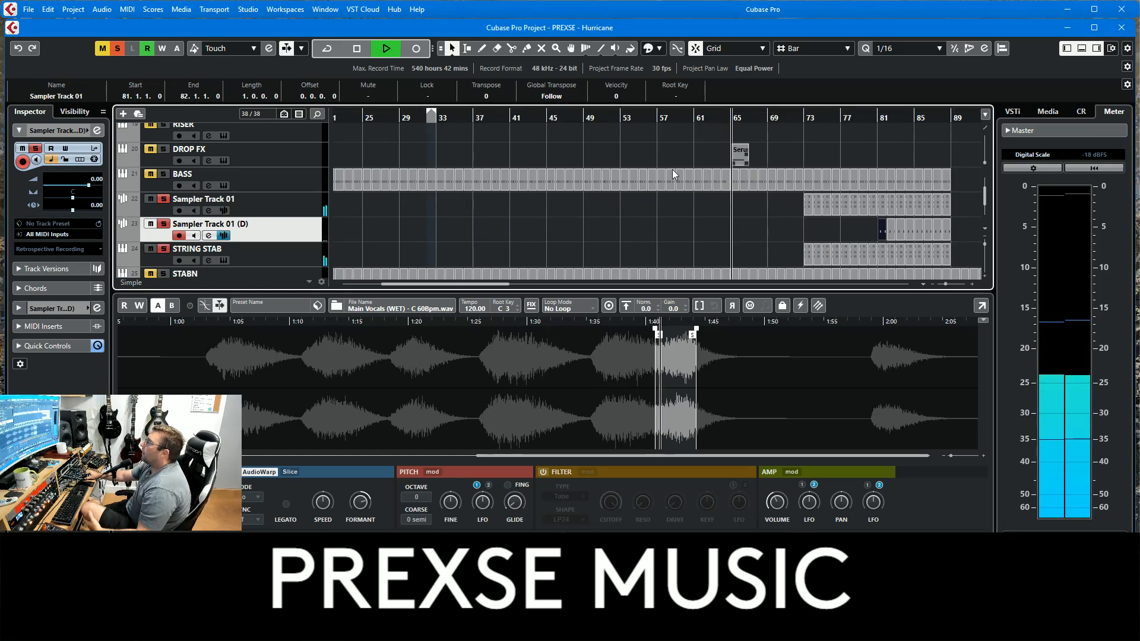
{"action": "scroll", "coordinate": [672, 173], "scroll_direction": "down", "scroll_amount": 3}
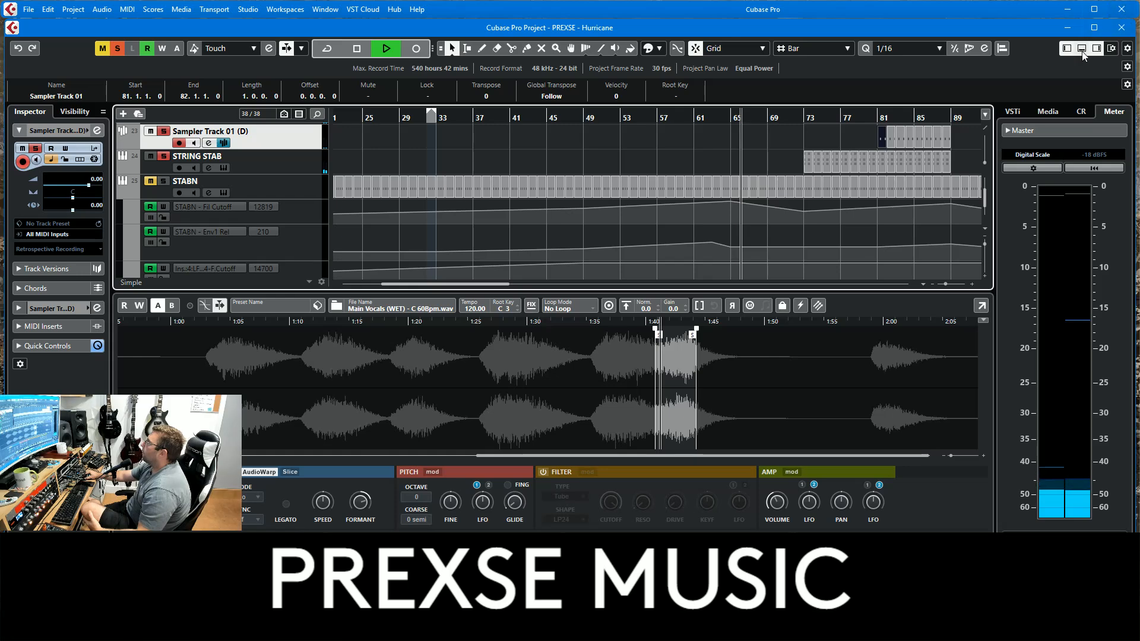
{"action": "left_click", "coordinate": [1082, 48]}
{"action": "scroll", "coordinate": [771, 315], "scroll_direction": "up", "scroll_amount": 8}
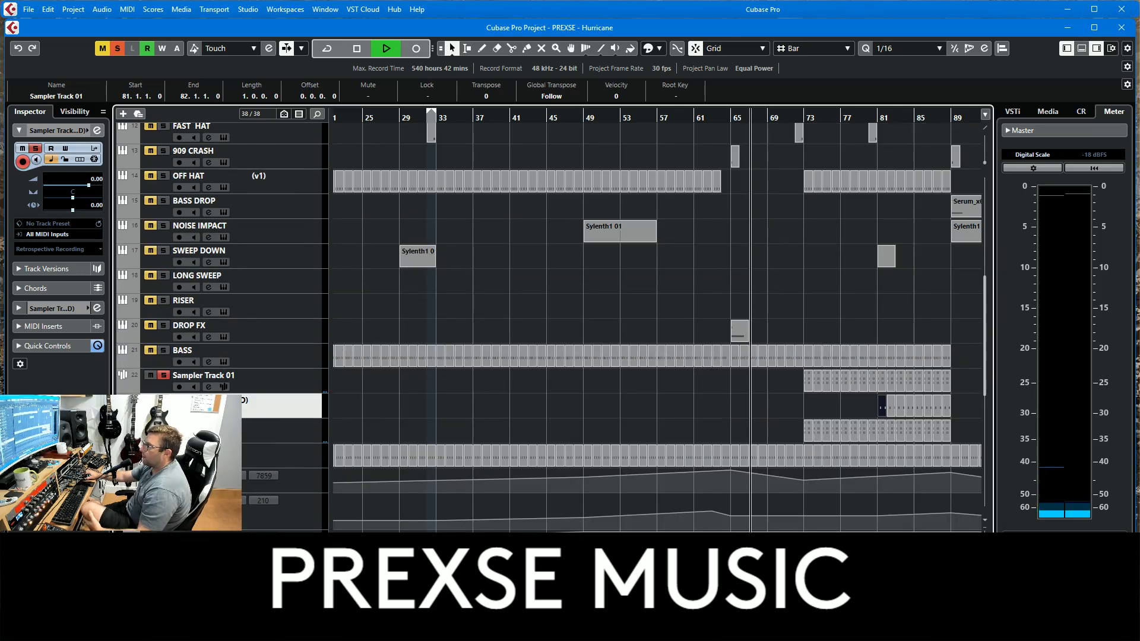
{"action": "left_click", "coordinate": [118, 49]}
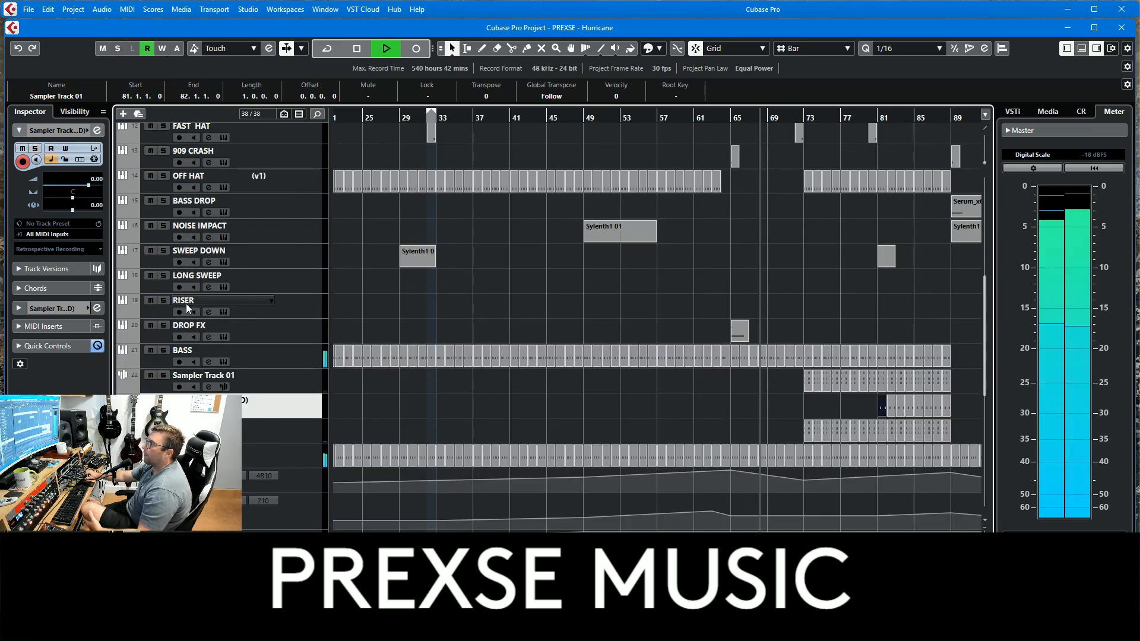
Solo STABN, stop playback and compare the note lengths of its parts at bars 72 and 73 in the Key Editor.
{"action": "scroll", "coordinate": [278, 356], "scroll_direction": "down", "scroll_amount": 8}
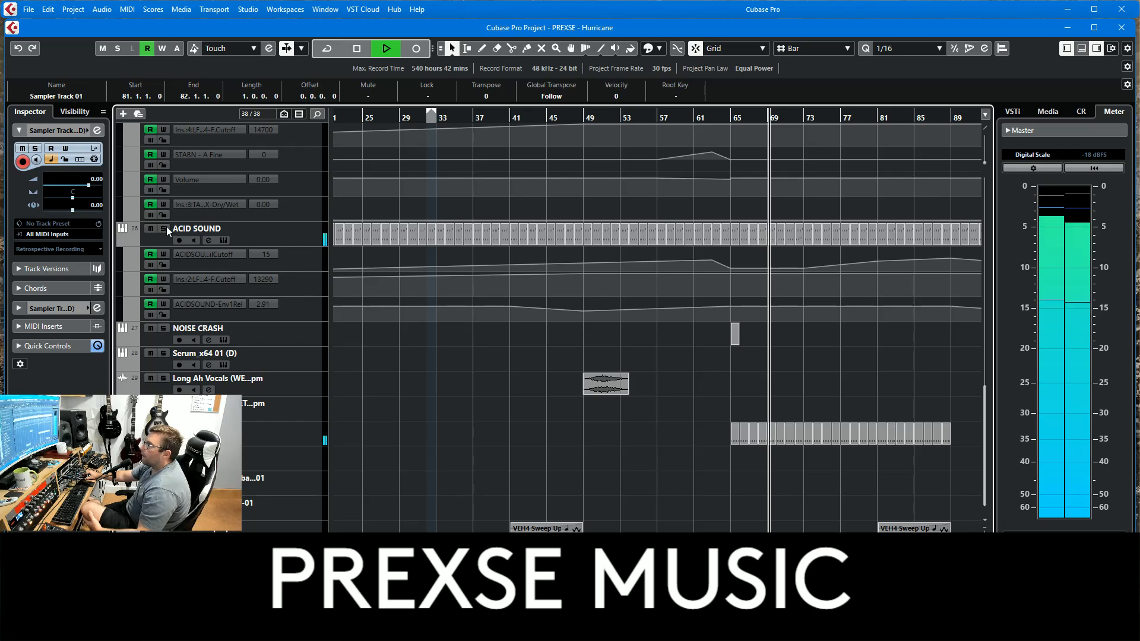
{"action": "scroll", "coordinate": [172, 250], "scroll_direction": "up", "scroll_amount": 5}
{"action": "left_click", "coordinate": [163, 311]}
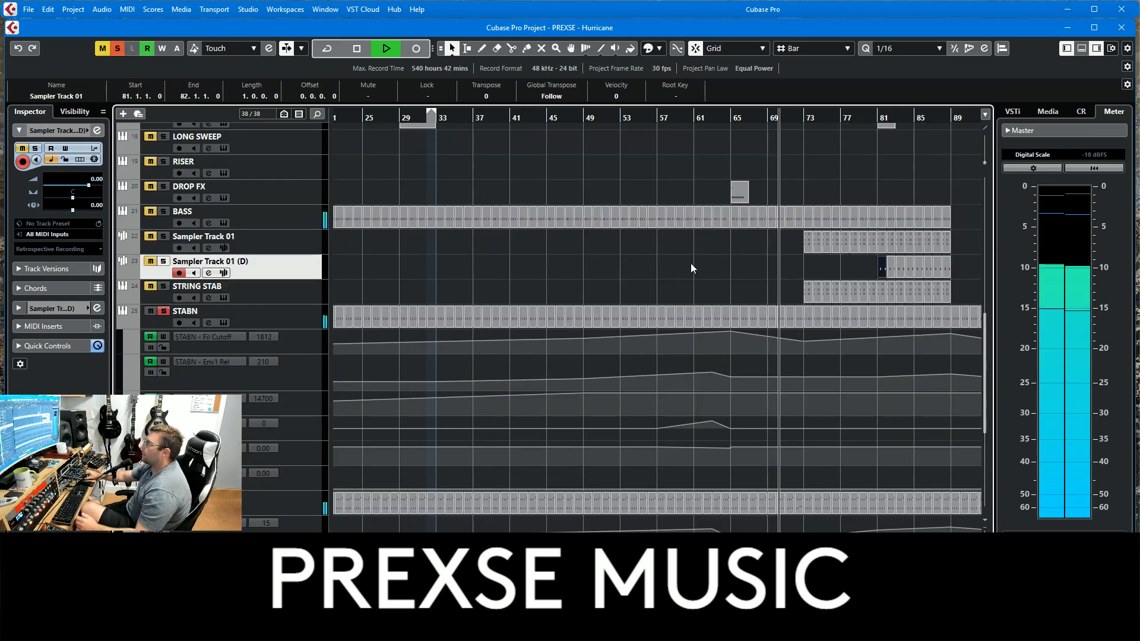
{"action": "key", "text": "space"}
{"action": "left_click", "coordinate": [799, 320]}
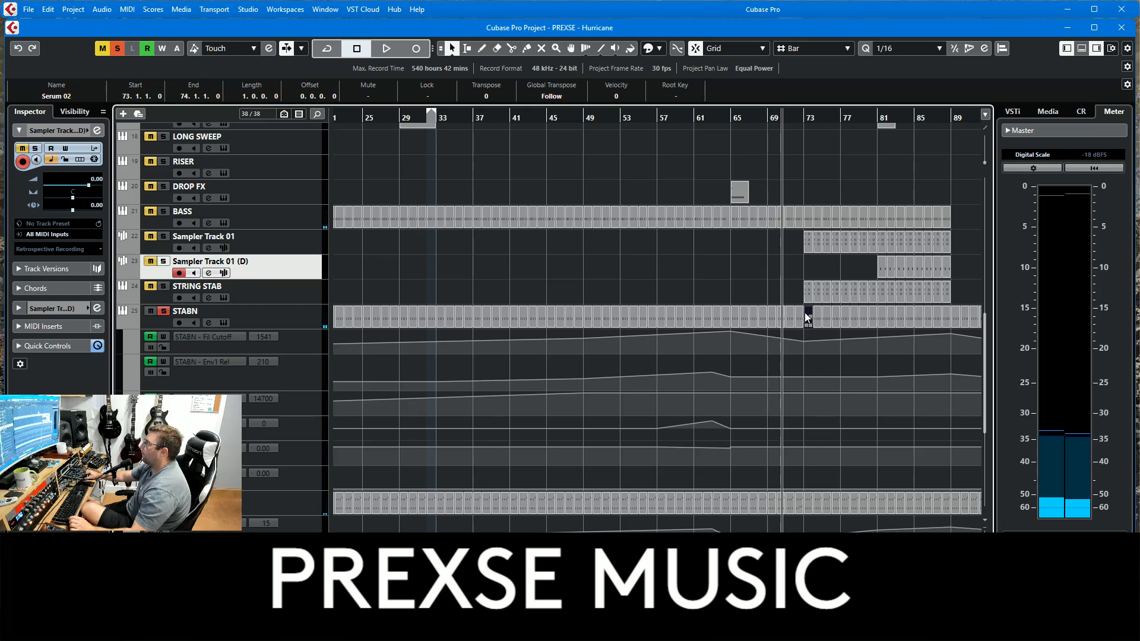
{"action": "double_click", "coordinate": [799, 310]}
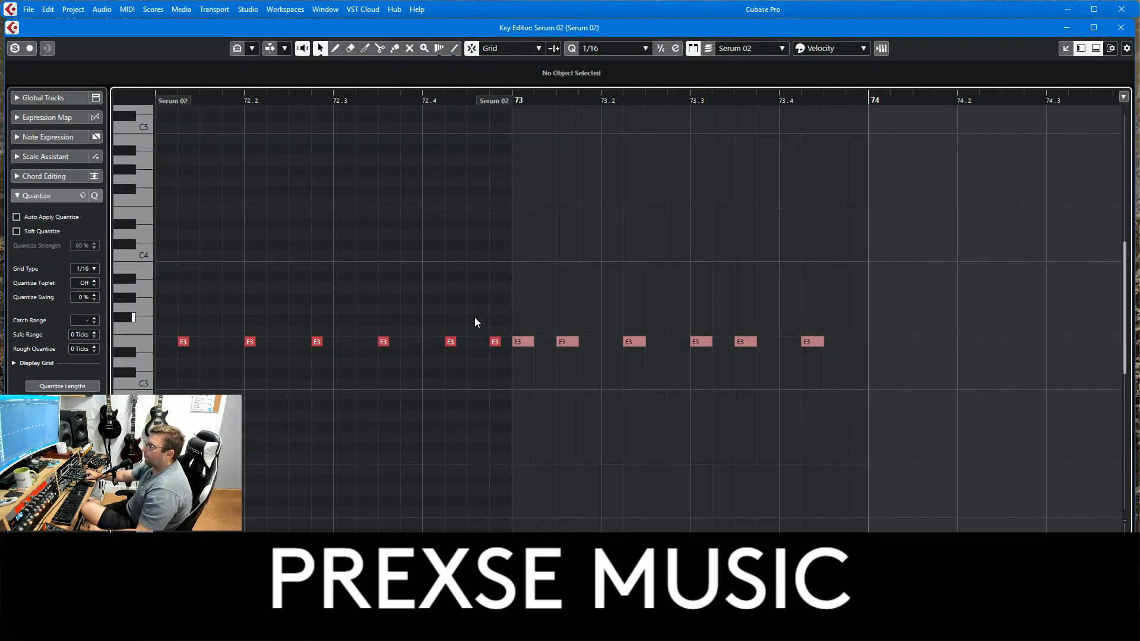
{"action": "left_click", "coordinate": [1121, 27]}
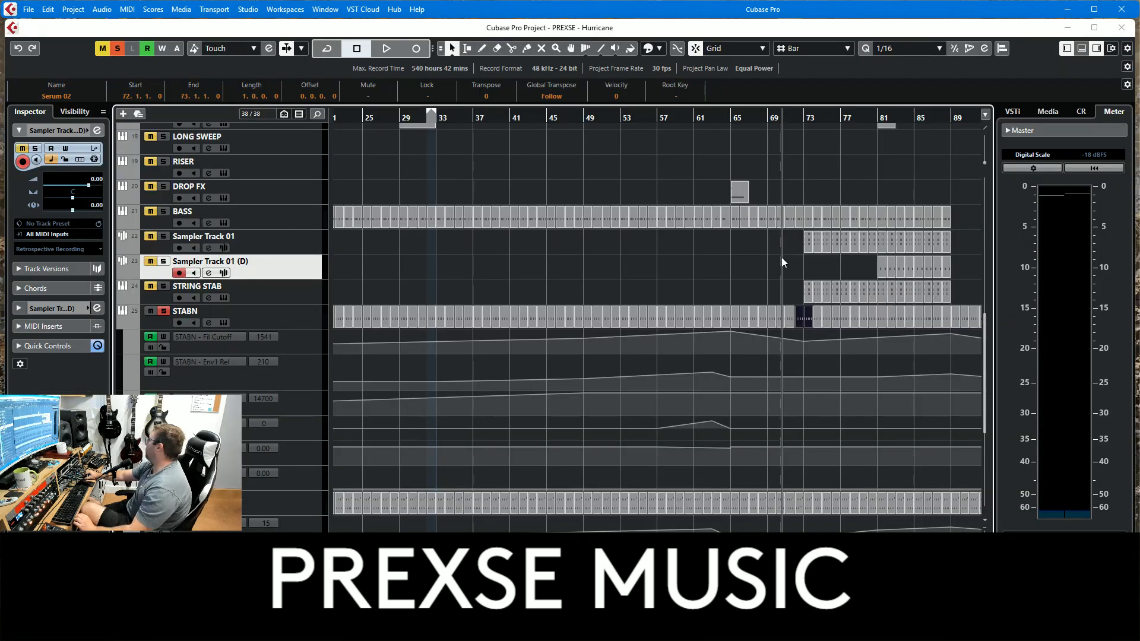
Solo the two sampler tracks and STRING STAB with STABN, clear all solos and play the full mix through bar 73.
{"action": "left_click", "coordinate": [293, 247]}
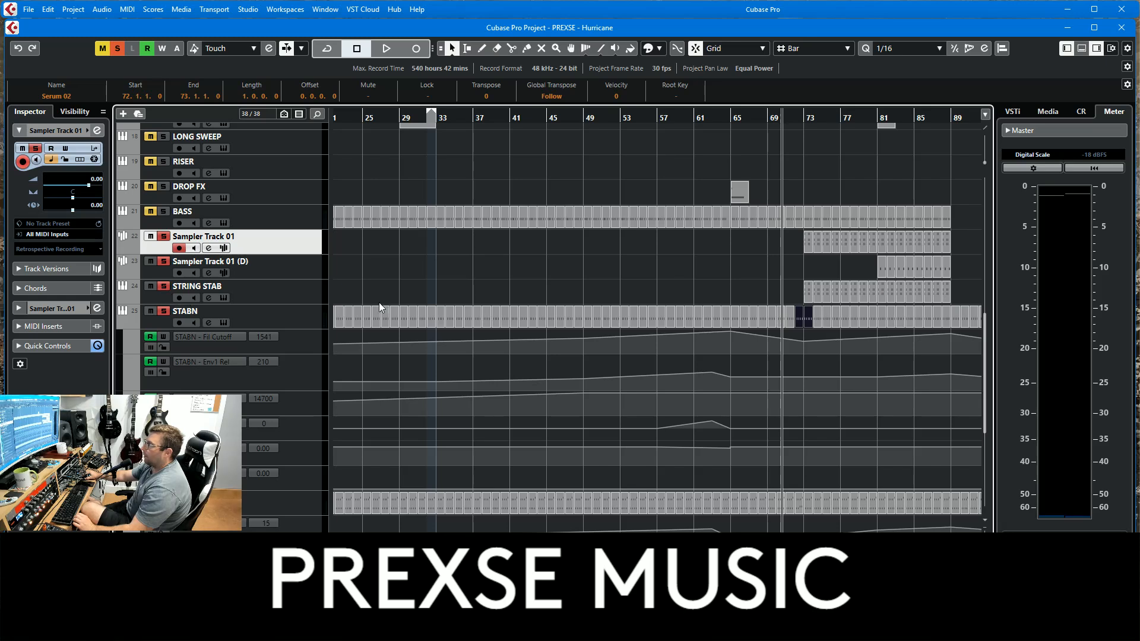
{"action": "left_click", "coordinate": [118, 49]}
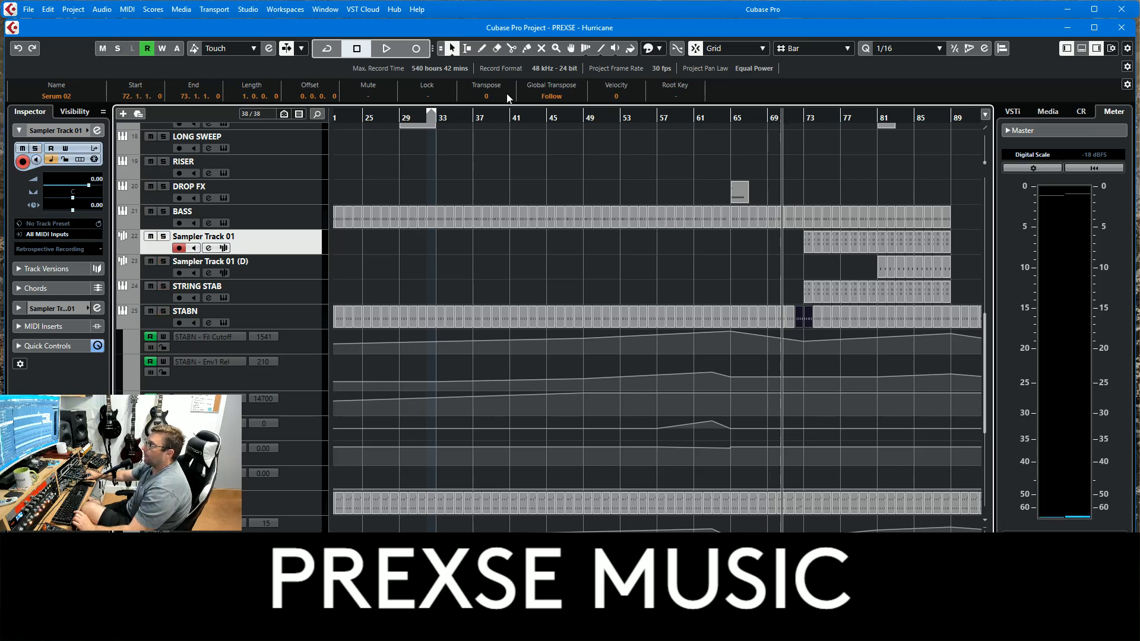
{"action": "key", "text": "space"}
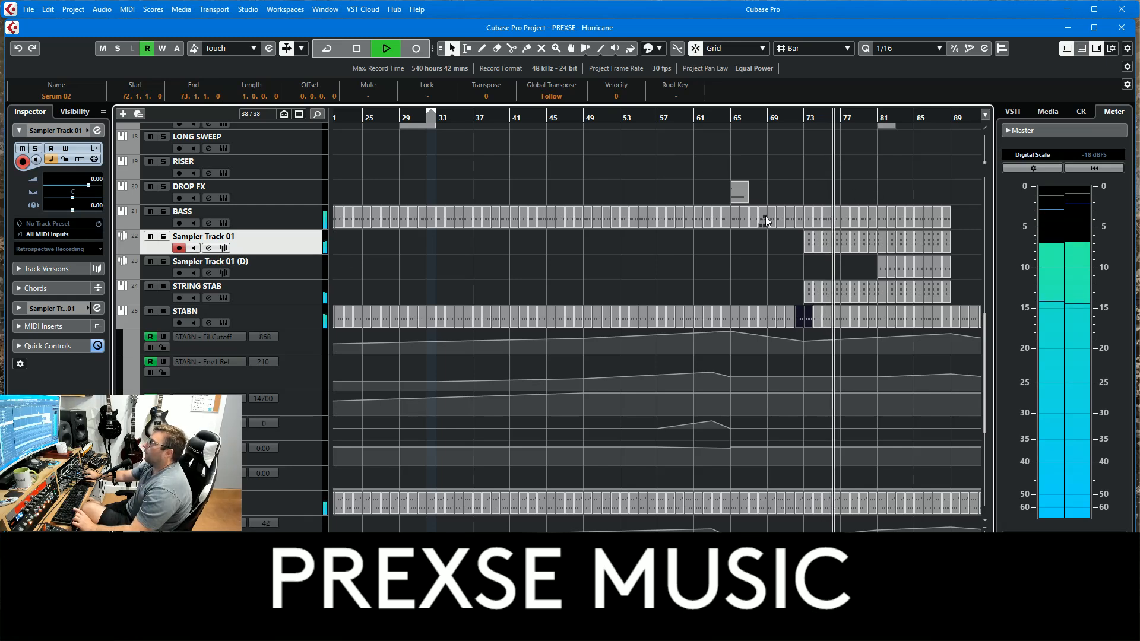
{"action": "key", "text": "space"}
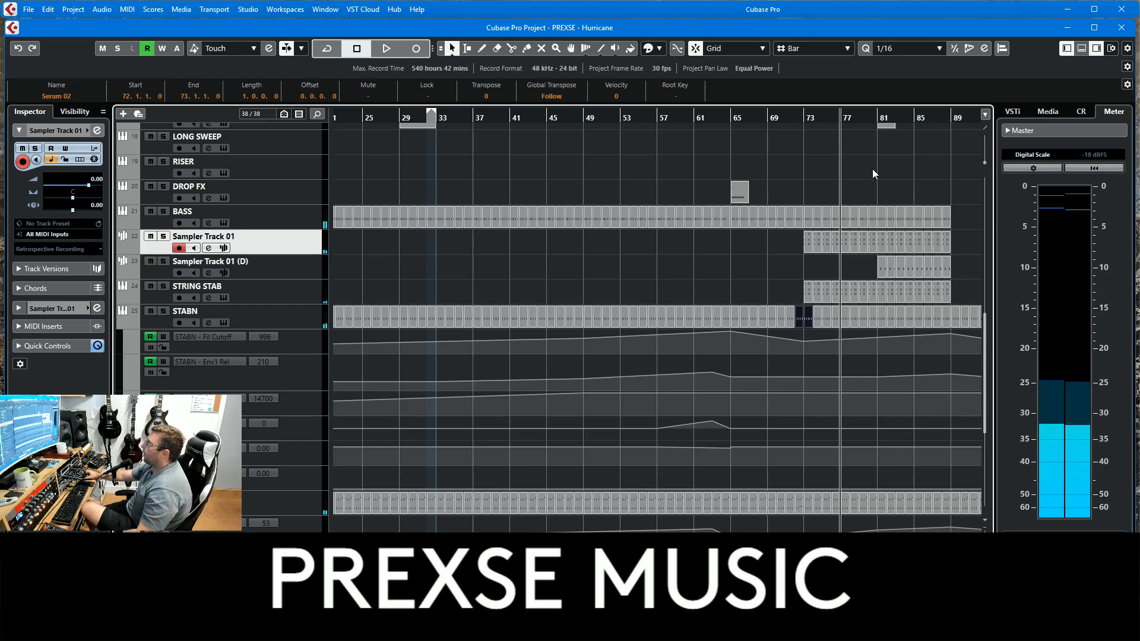
Replay the full mix from bar 73 and examine the percussion and effects tracks leading up to bar 81.
{"action": "scroll", "coordinate": [728, 152], "scroll_direction": "right", "scroll_amount": 10}
{"action": "scroll", "coordinate": [733, 312], "scroll_direction": "down", "scroll_amount": 2}
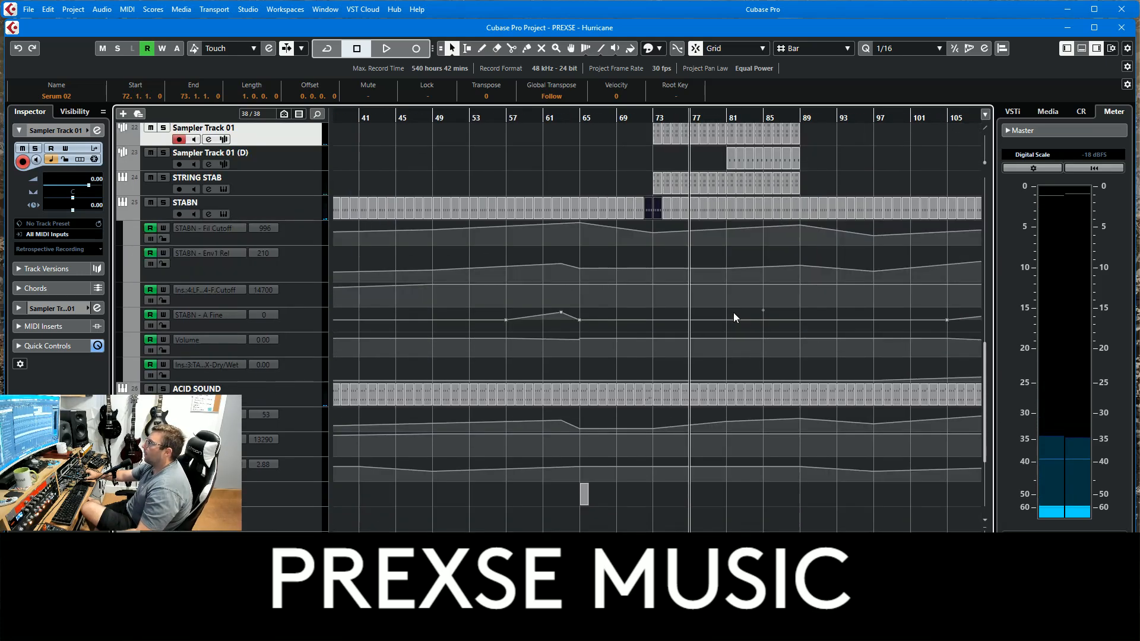
{"action": "scroll", "coordinate": [828, 410], "scroll_direction": "up", "scroll_amount": 6}
{"action": "scroll", "coordinate": [861, 306], "scroll_direction": "up", "scroll_amount": 5}
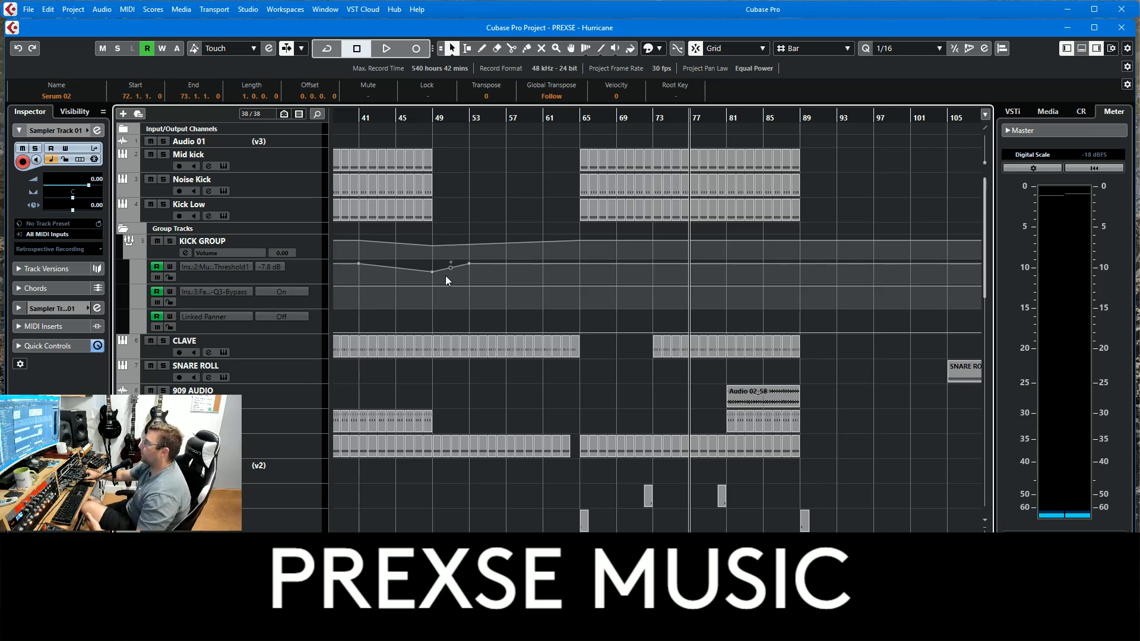
{"action": "left_click", "coordinate": [666, 121]}
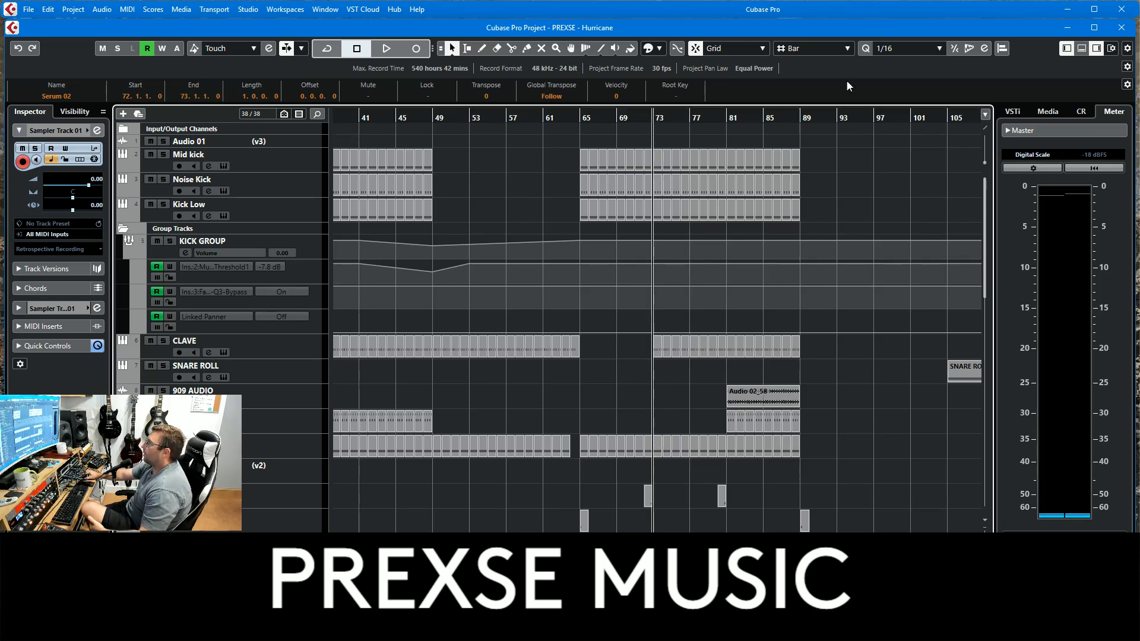
{"action": "left_click", "coordinate": [385, 52]}
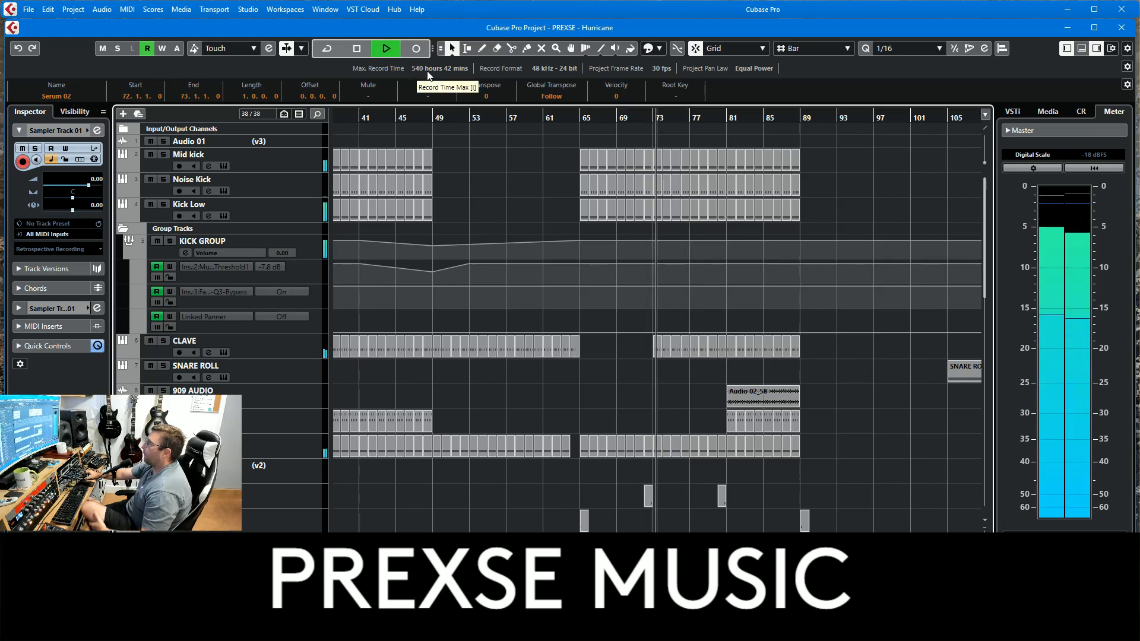
{"action": "scroll", "coordinate": [897, 411], "scroll_direction": "down", "scroll_amount": 3}
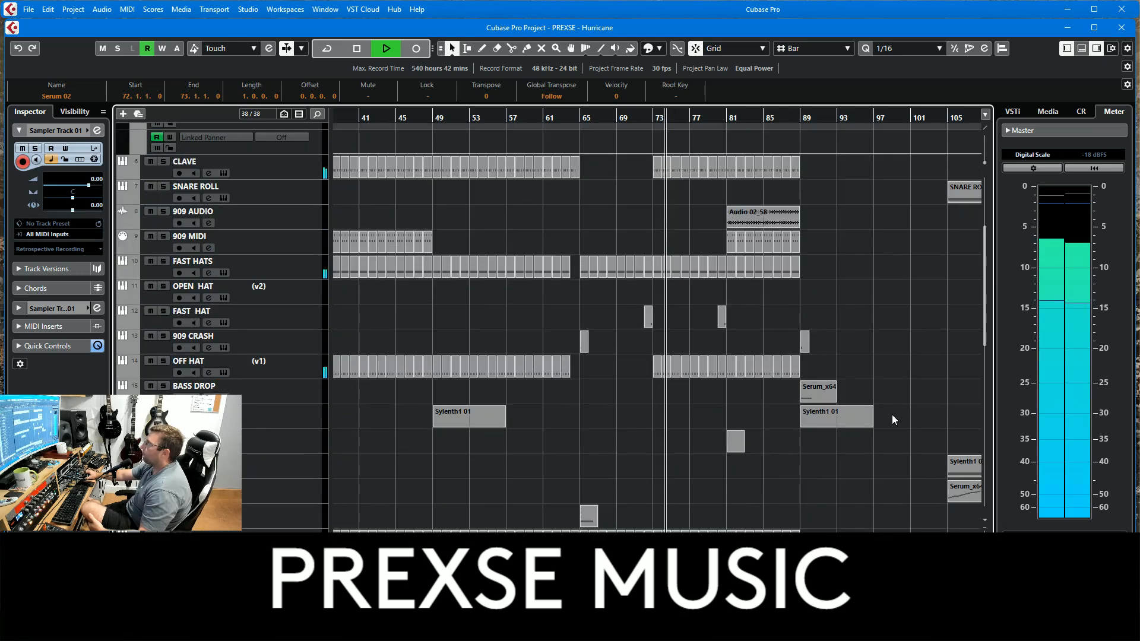
{"action": "scroll", "coordinate": [886, 449], "scroll_direction": "up", "scroll_amount": 2}
{"action": "scroll", "coordinate": [886, 449], "scroll_direction": "down", "scroll_amount": 3}
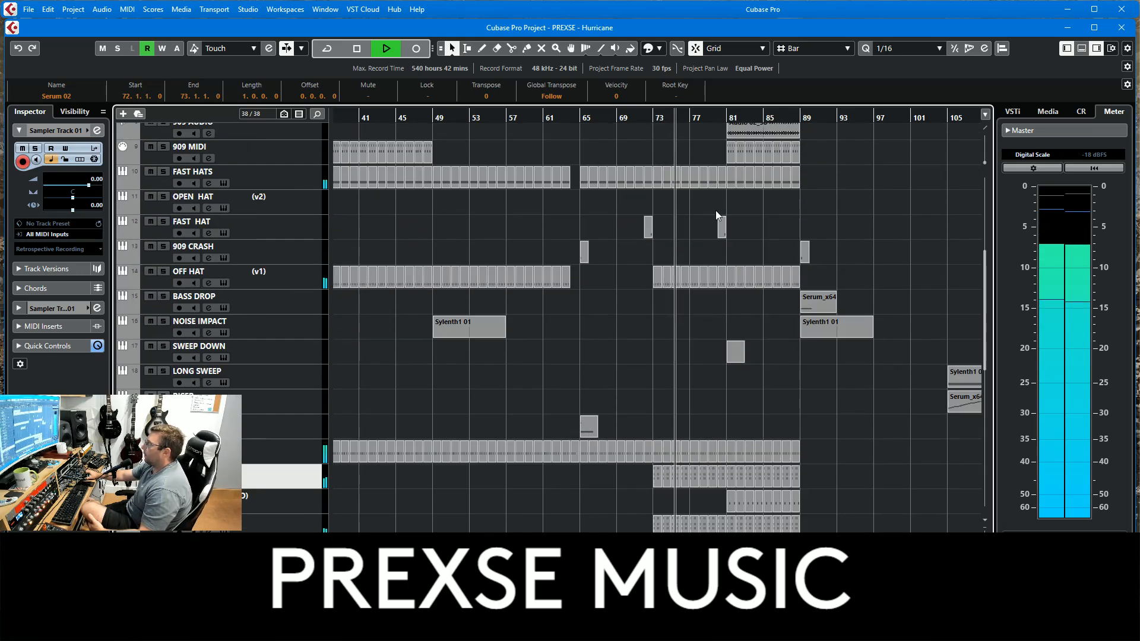
Move playback to bar 81 and solo the 909 AUDIO track to hear its recorded percussion.
{"action": "left_click", "coordinate": [728, 120]}
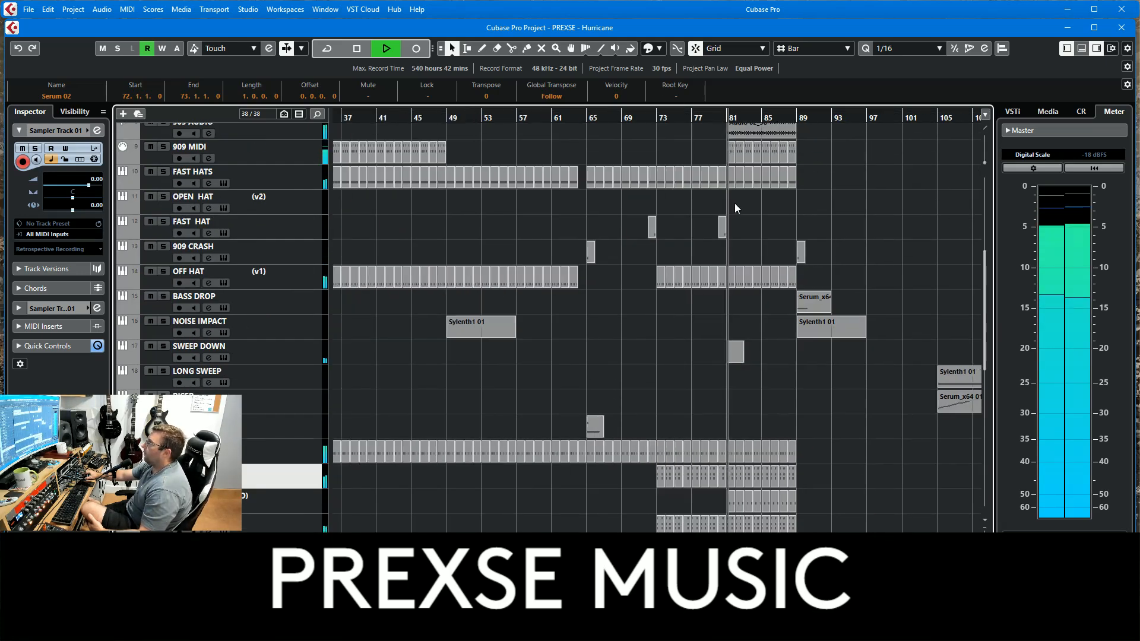
{"action": "scroll", "coordinate": [343, 273], "scroll_direction": "up", "scroll_amount": 4}
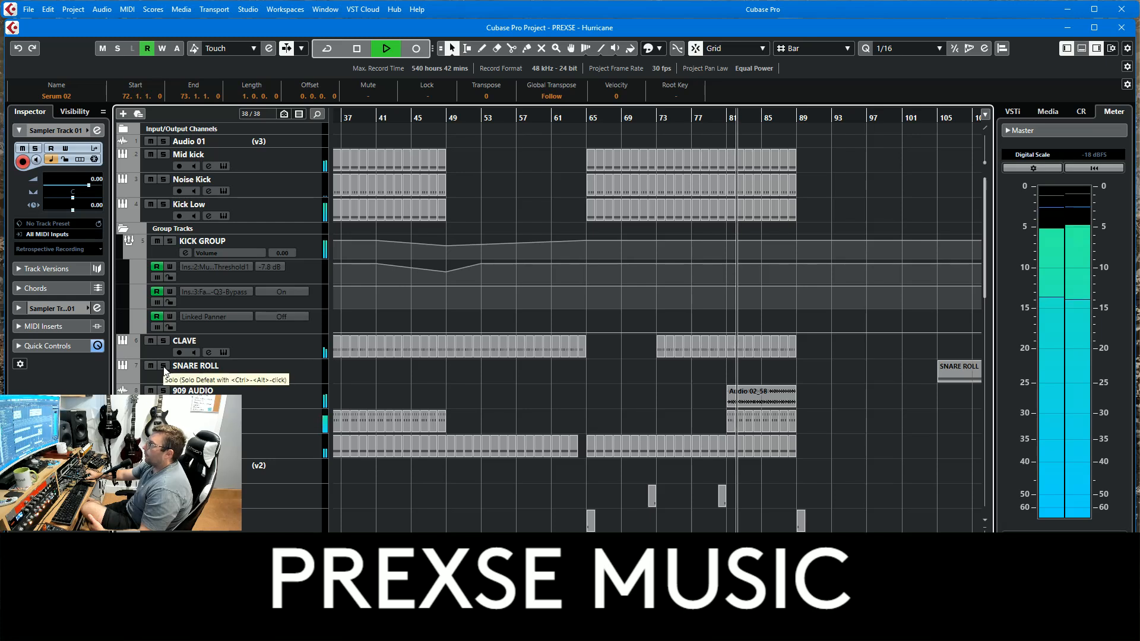
{"action": "left_click", "coordinate": [163, 390]}
{"action": "left_click", "coordinate": [279, 396]}
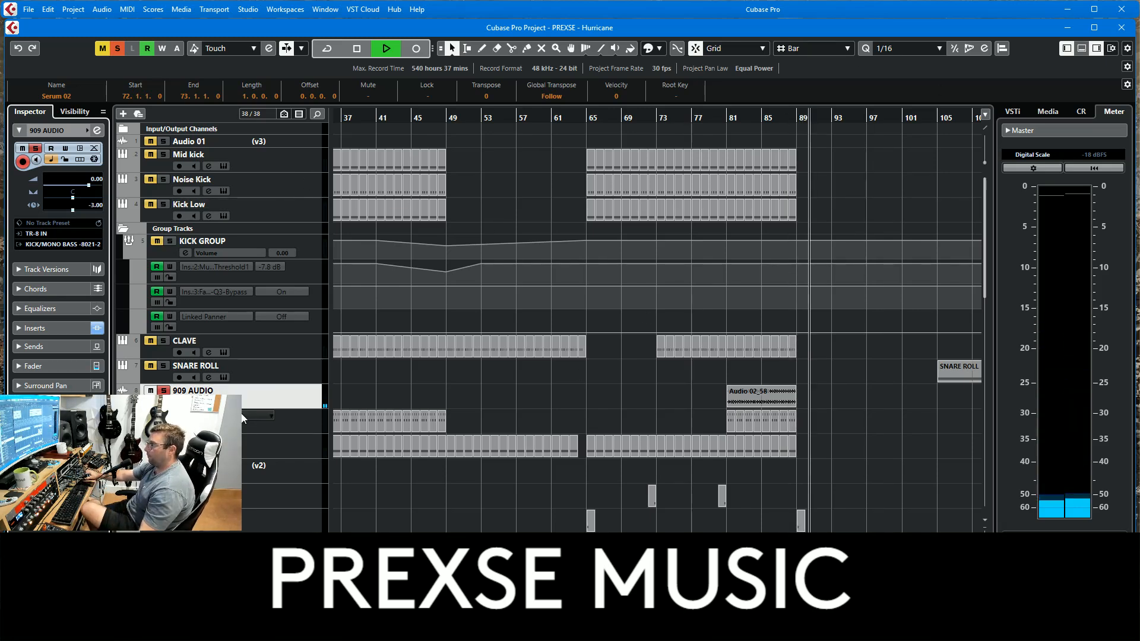
Replay 909 AUDIO from bar 81 with CLAVE soloed alongside it, and clear all solos.
{"action": "key", "text": "h"}
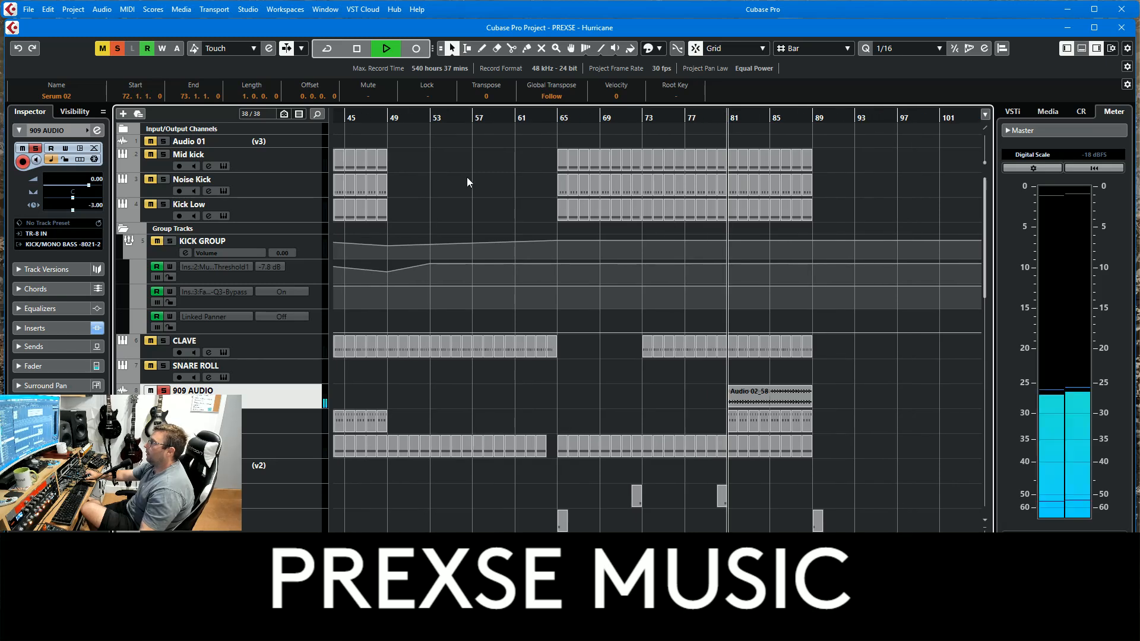
{"action": "left_click", "coordinate": [163, 341]}
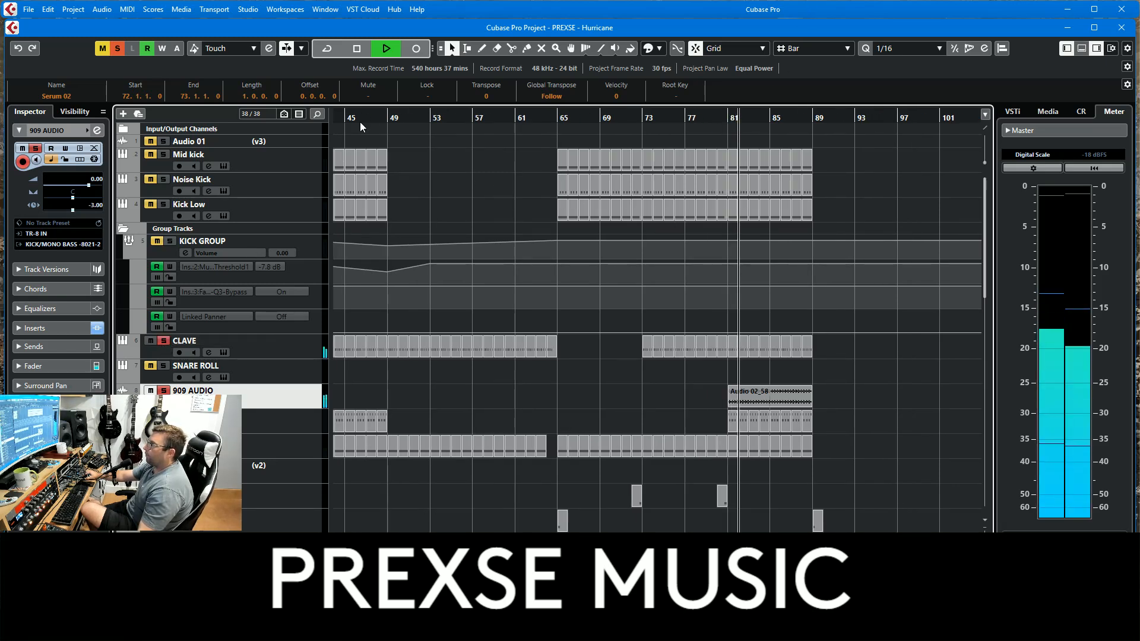
{"action": "left_click", "coordinate": [116, 49]}
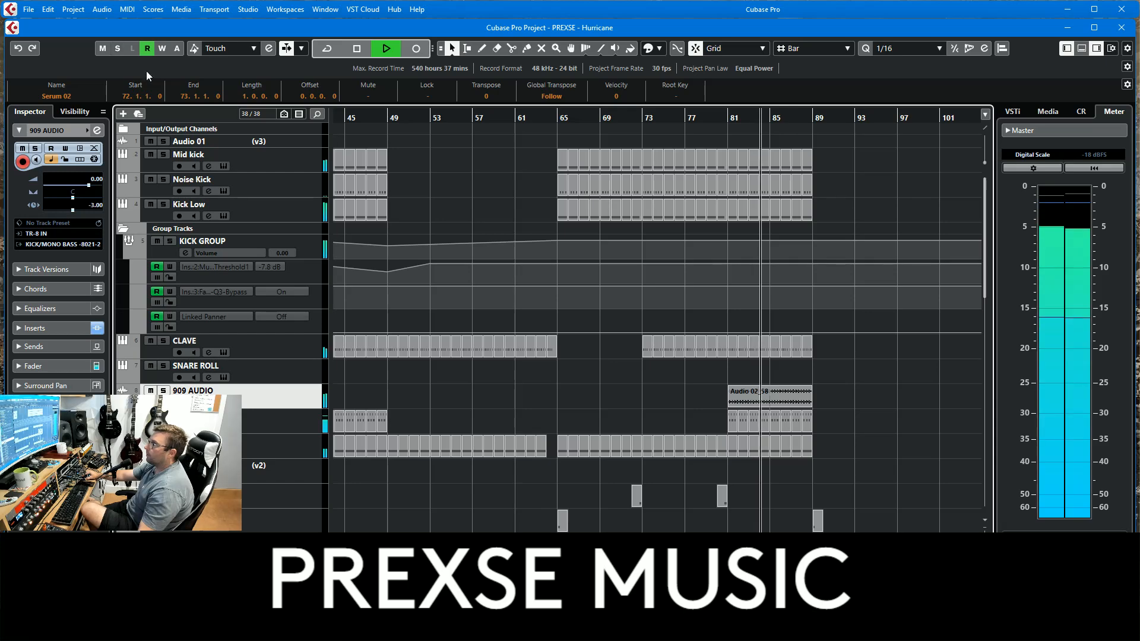
Solo NOISE IMPACT as bar 89 begins and inspect its Sylenth1 instrument settings.
{"action": "scroll", "coordinate": [964, 503], "scroll_direction": "down", "scroll_amount": 10}
{"action": "scroll", "coordinate": [711, 326], "scroll_direction": "right", "scroll_amount": 5}
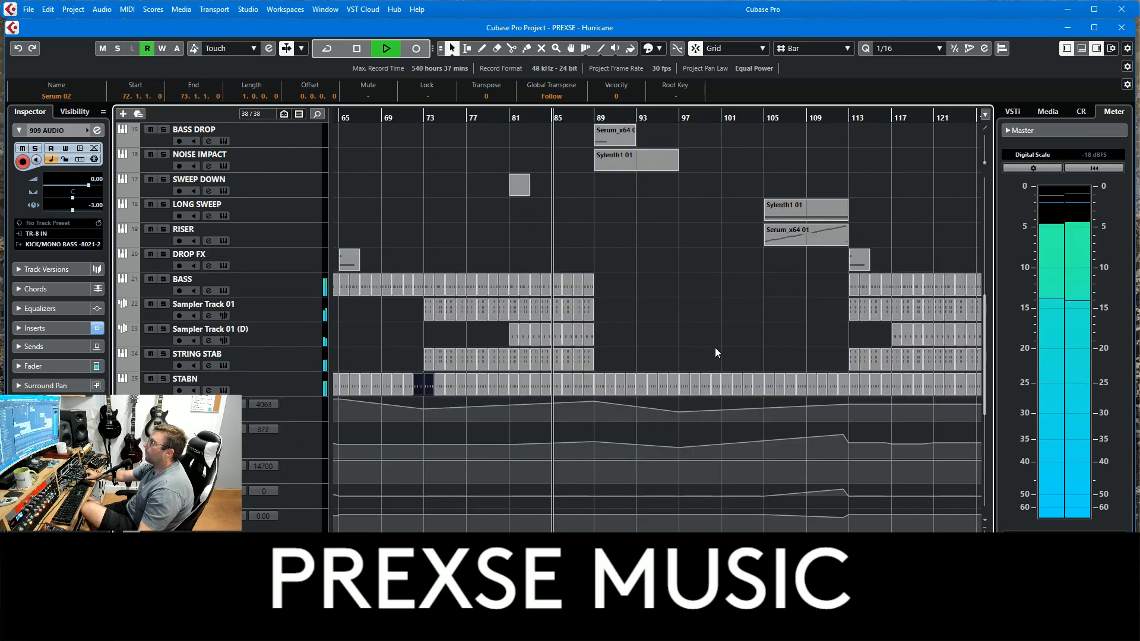
{"action": "scroll", "coordinate": [700, 242], "scroll_direction": "up", "scroll_amount": 8}
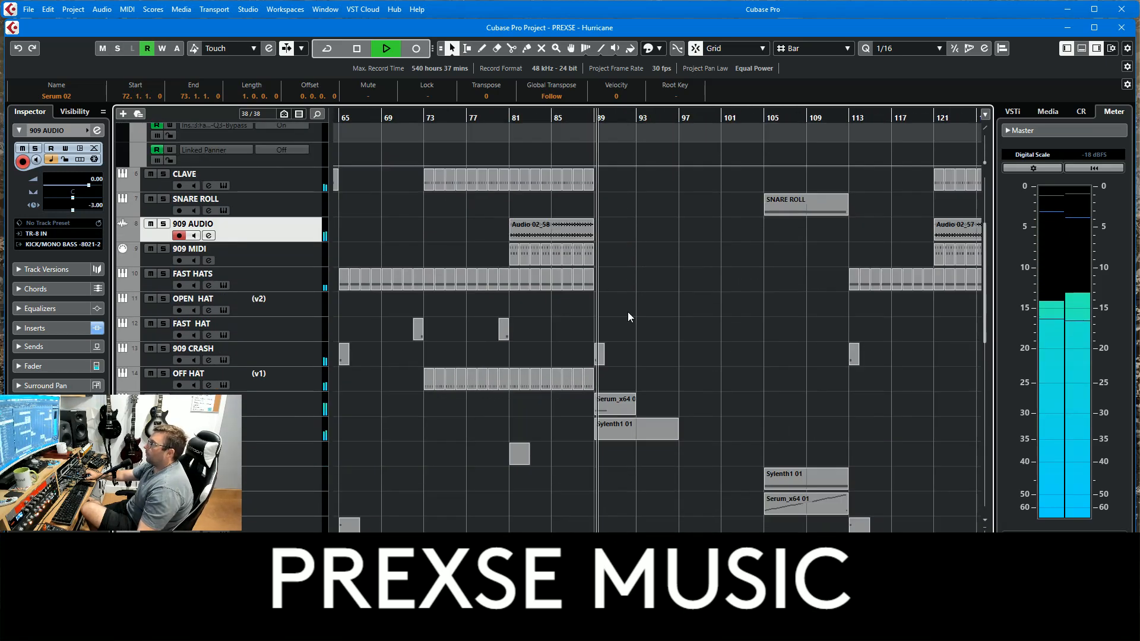
{"action": "left_click", "coordinate": [283, 425]}
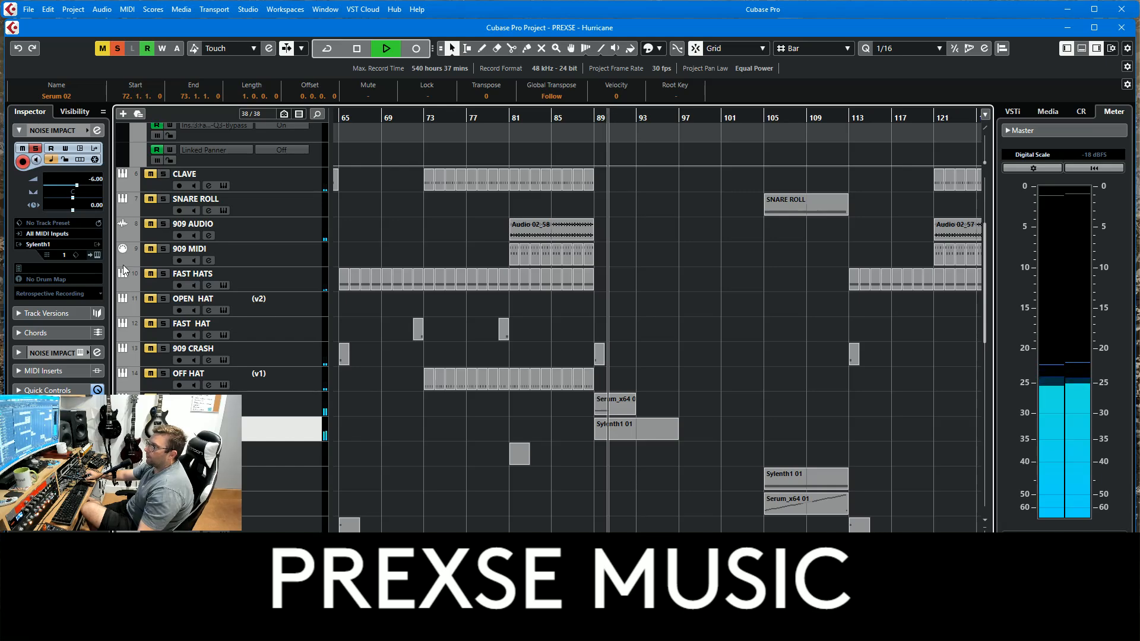
{"action": "left_click", "coordinate": [96, 256]}
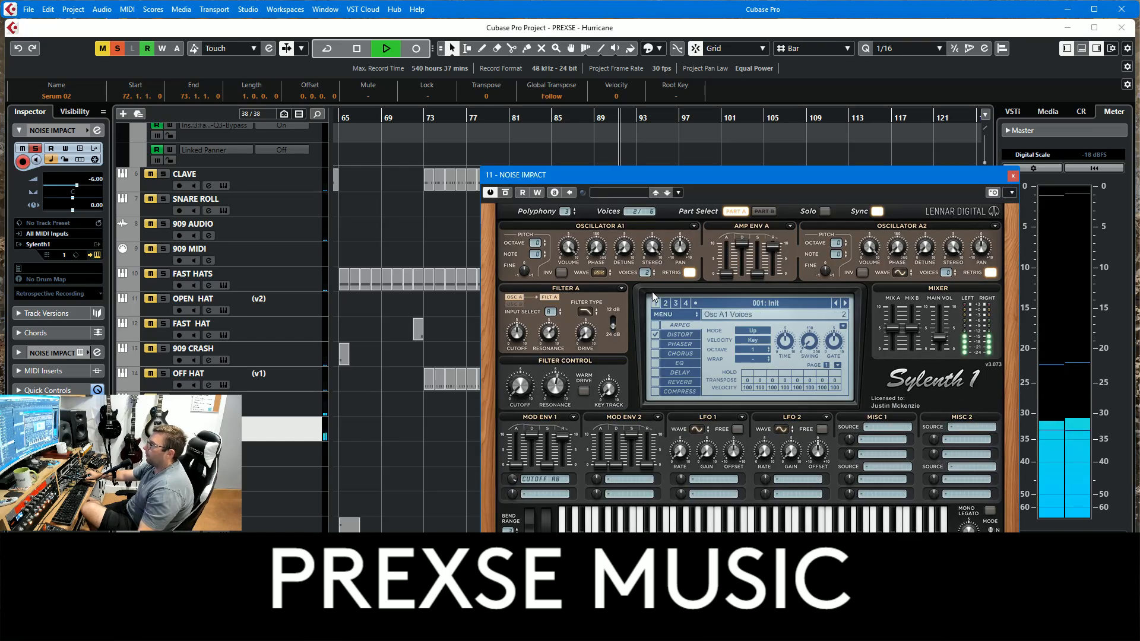
{"action": "left_click", "coordinate": [1013, 176]}
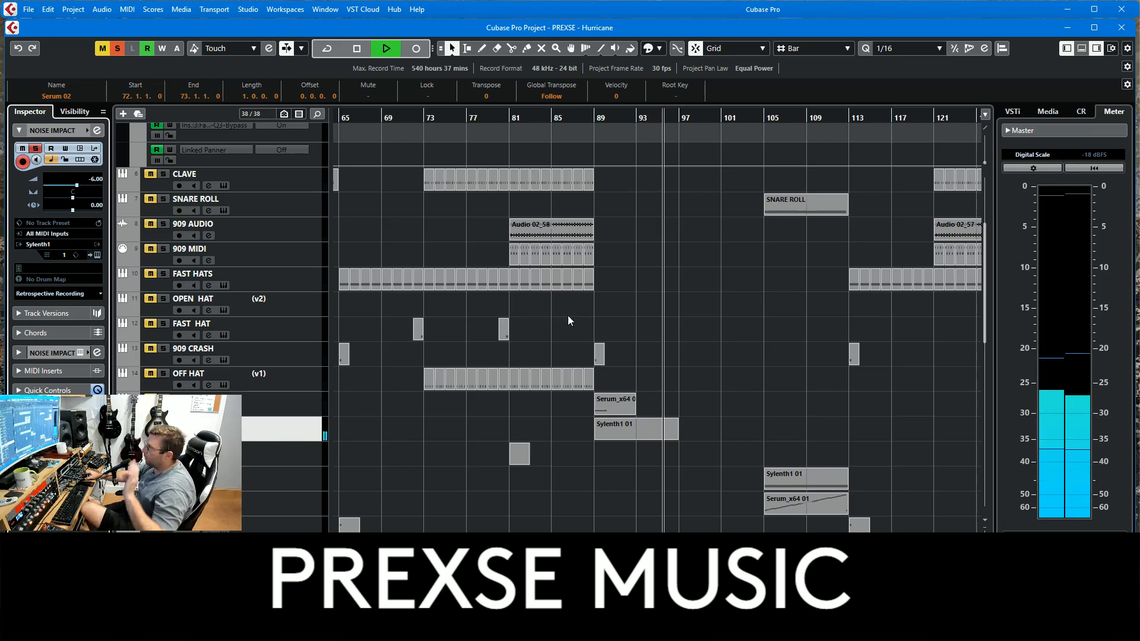
Check the notes of the Sylenth1 01 clip on NOISE IMPACT and close its note editor.
{"action": "double_click", "coordinate": [639, 428]}
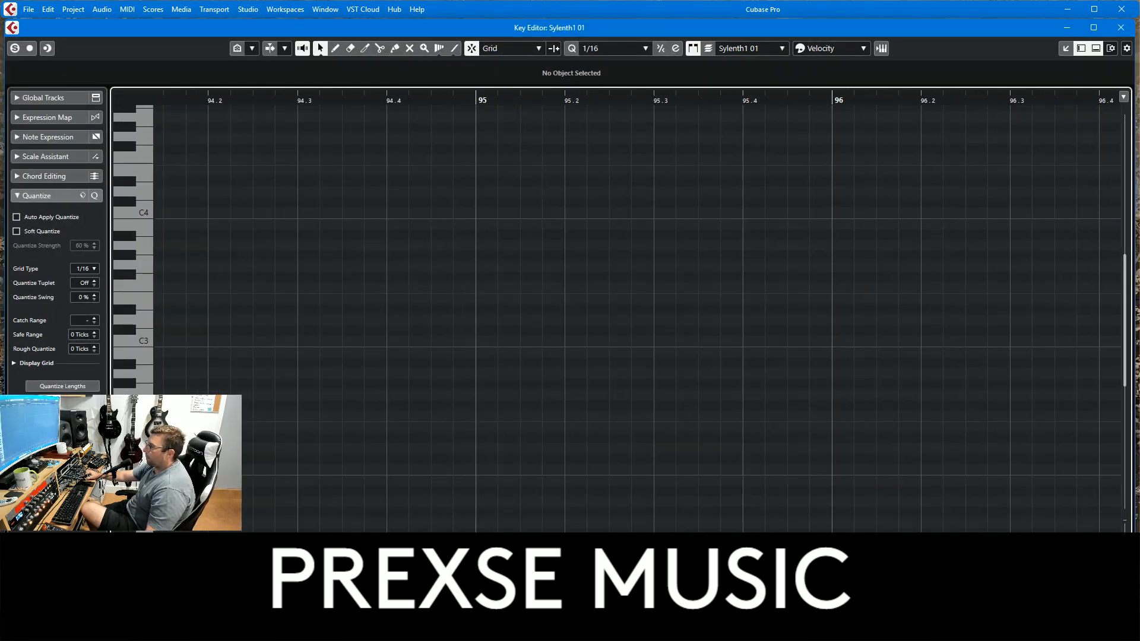
{"action": "left_click", "coordinate": [1125, 27]}
Solo BASS DROP alongside NOISE IMPACT and inspect its Serum oscillator, modulation matrix and distortion effect settings.
{"action": "left_click", "coordinate": [299, 405]}
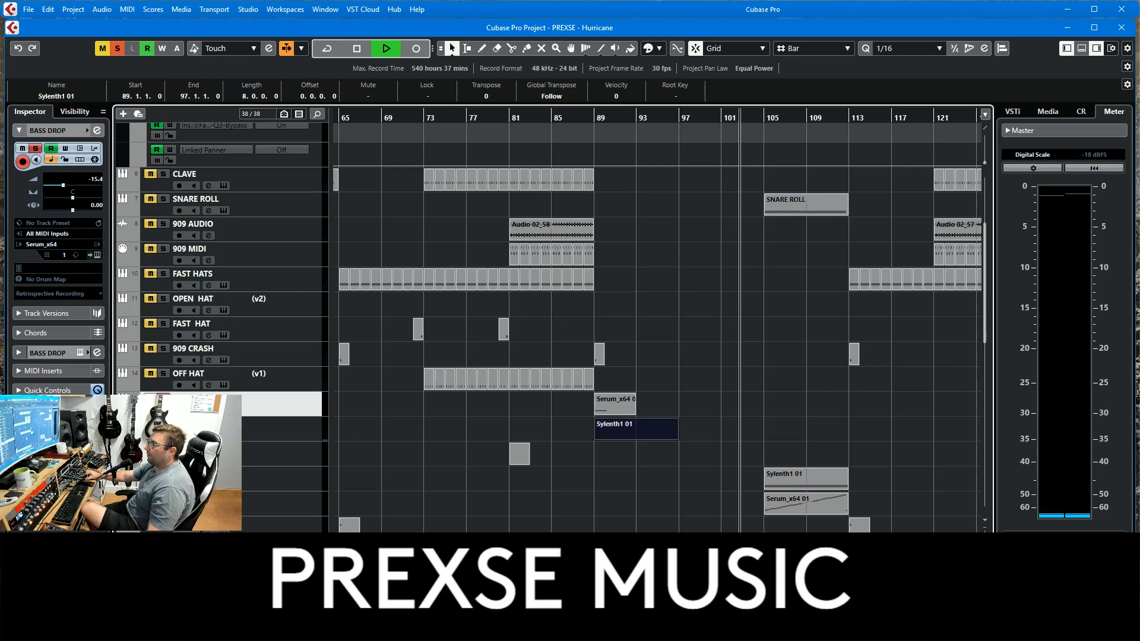
{"action": "left_click", "coordinate": [98, 256]}
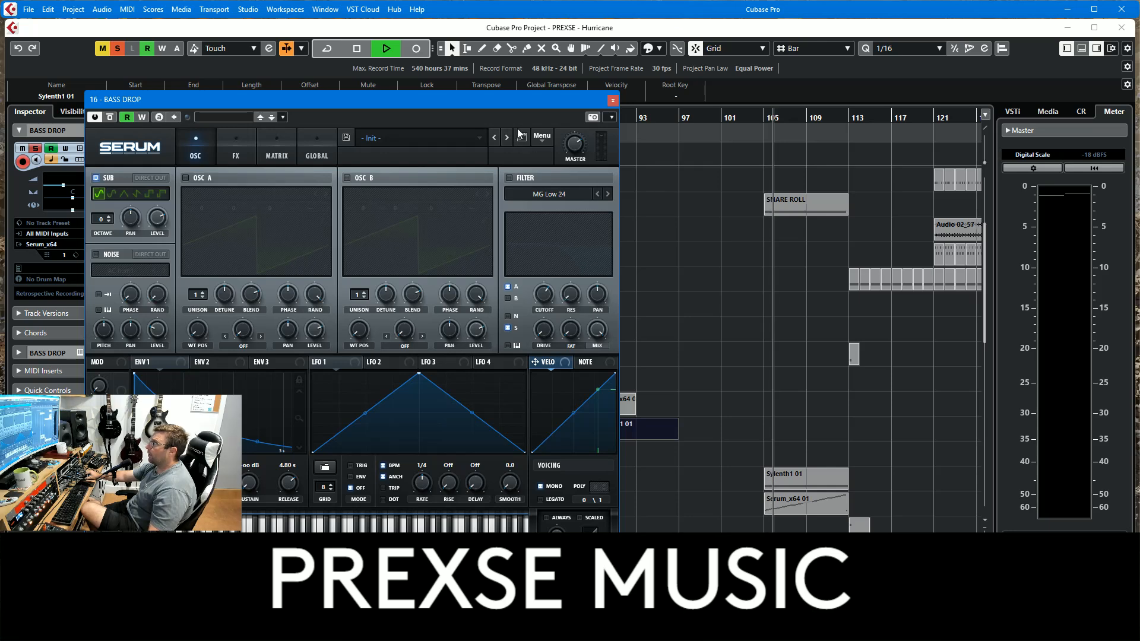
{"action": "left_click_drag", "start_coordinate": [519, 100], "coordinate": [377, 208]}
{"action": "left_click_drag", "start_coordinate": [131, 198], "coordinate": [211, 191]}
{"action": "left_click", "coordinate": [172, 257]}
{"action": "left_click", "coordinate": [211, 257]}
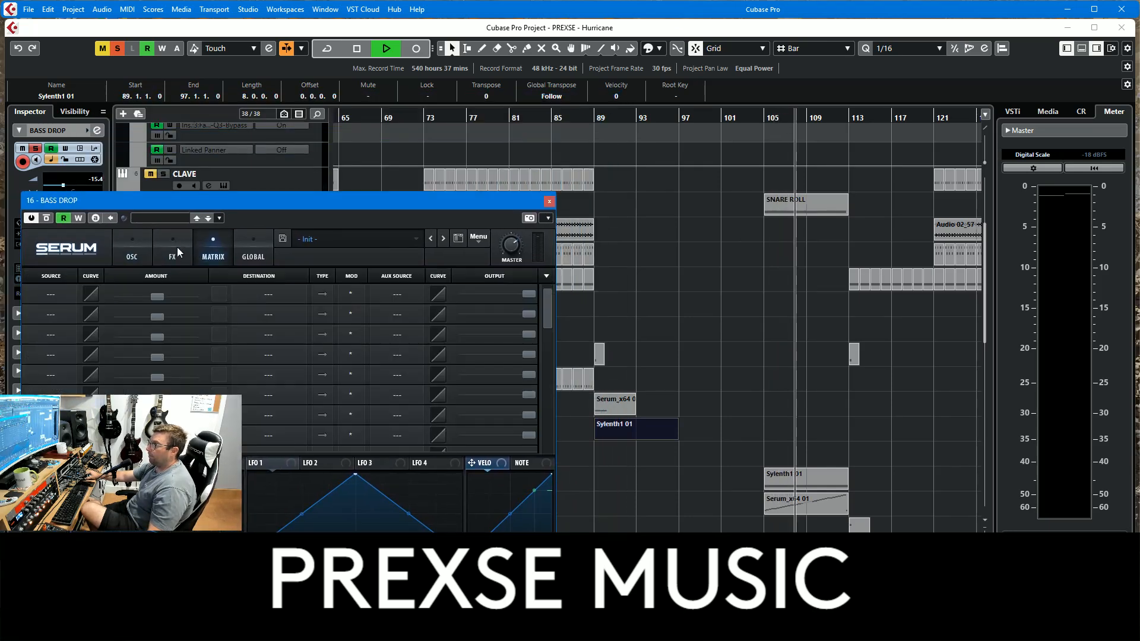
{"action": "left_click", "coordinate": [176, 256]}
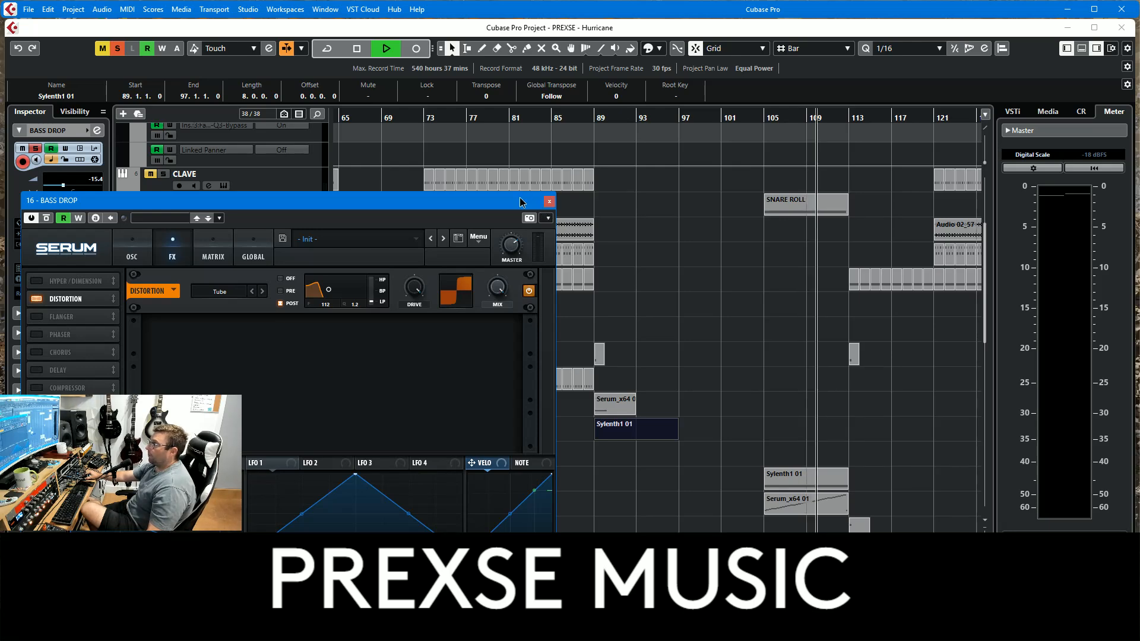
{"action": "left_click_drag", "start_coordinate": [520, 202], "coordinate": [434, 186]}
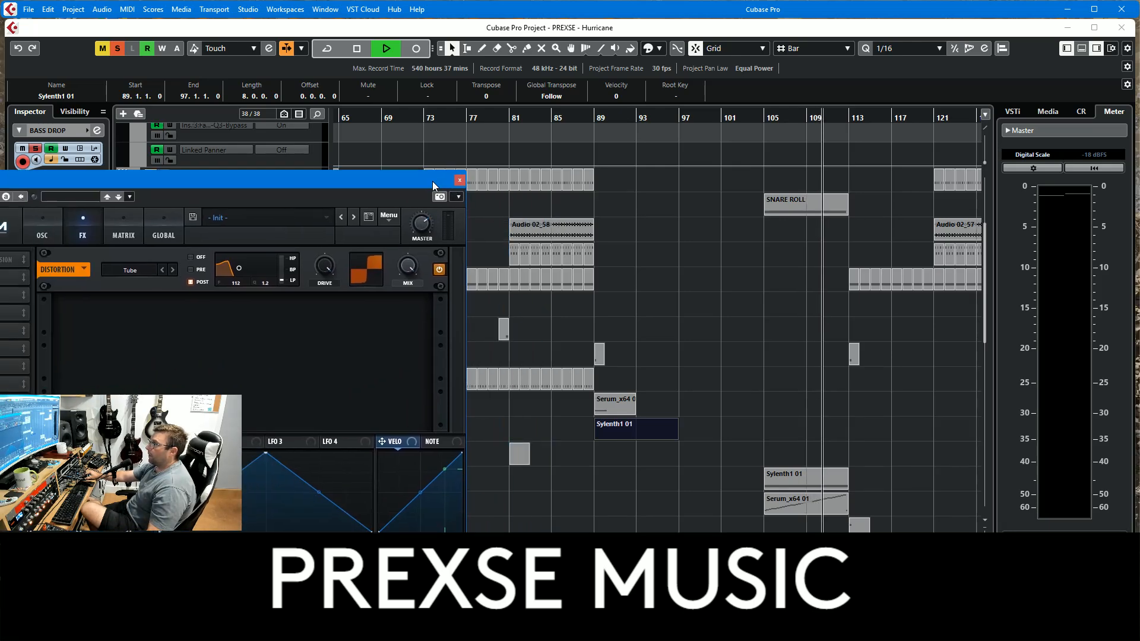
Examine the notes of the Serum_x64 01 clip on BASS DROP, closing the Serum window and note editor.
{"action": "double_click", "coordinate": [618, 399]}
{"action": "left_click_drag", "start_coordinate": [330, 183], "coordinate": [356, 69]}
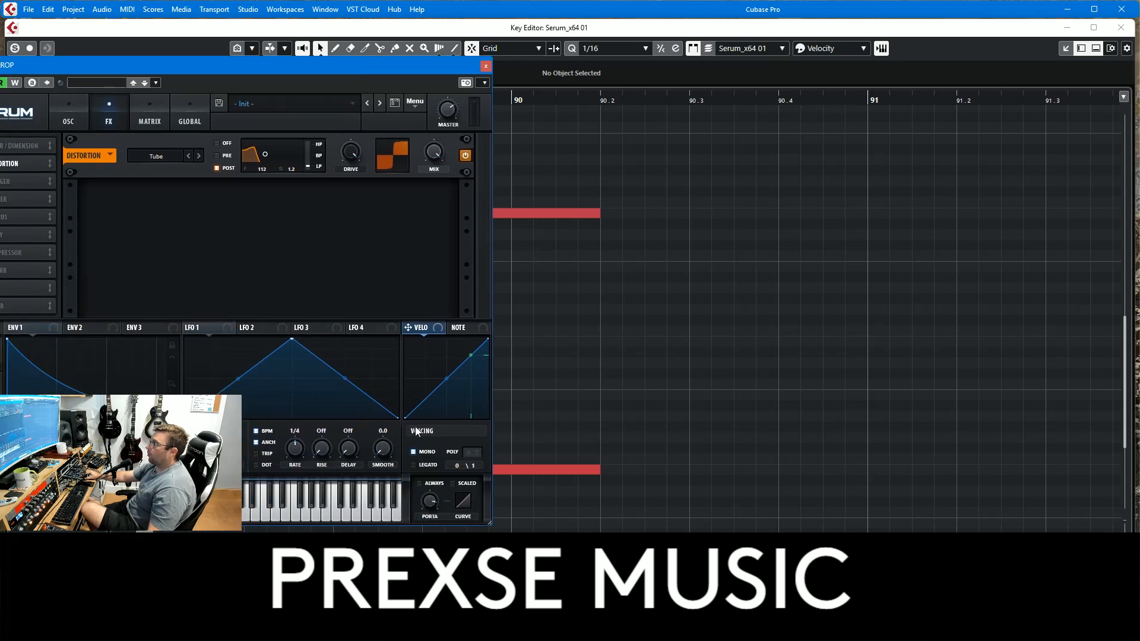
{"action": "left_click", "coordinate": [486, 66]}
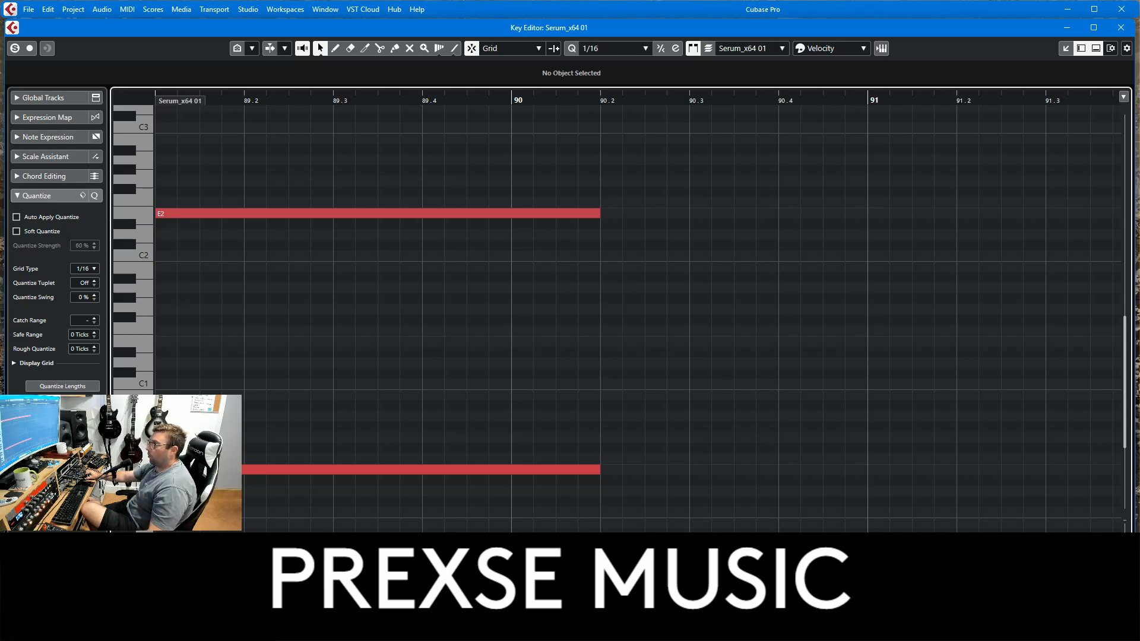
{"action": "left_click", "coordinate": [1121, 27]}
Replay the soloed BASS DROP and NOISE IMPACT tracks from bar 89 and clear all solos.
{"action": "left_click", "coordinate": [595, 117]}
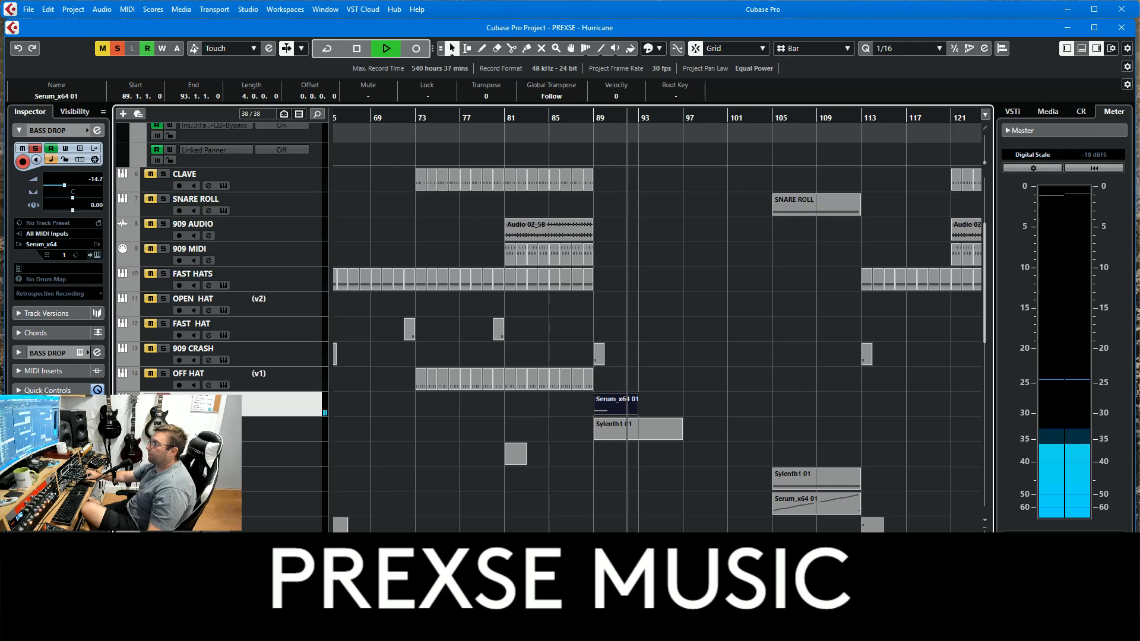
{"action": "scroll", "coordinate": [792, 454], "scroll_direction": "down", "scroll_amount": 5}
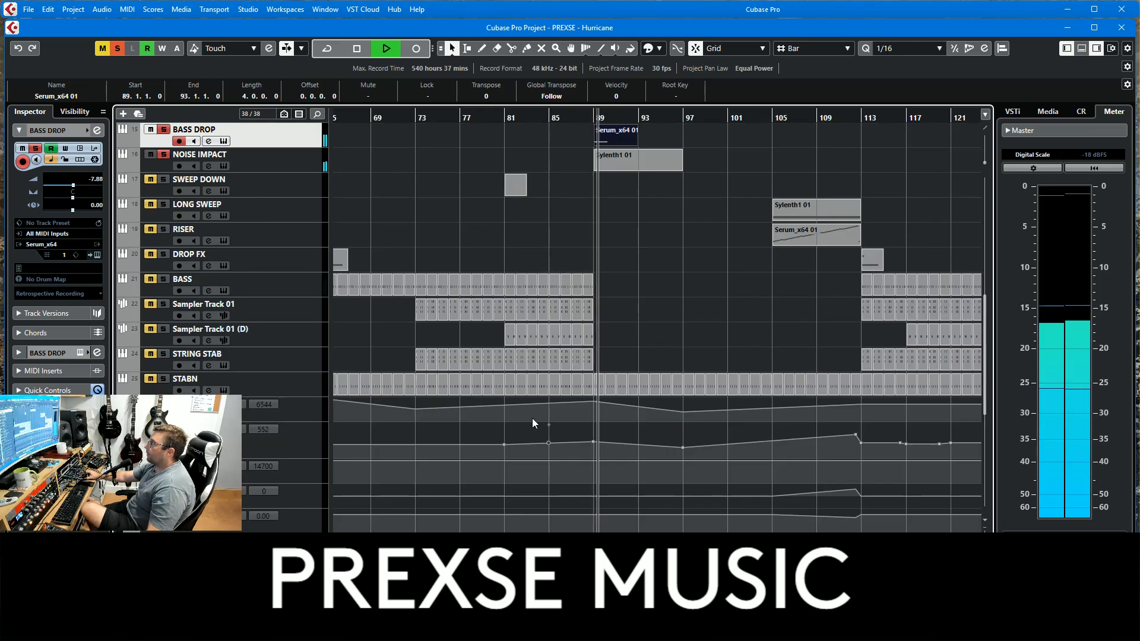
{"action": "left_click", "coordinate": [114, 49]}
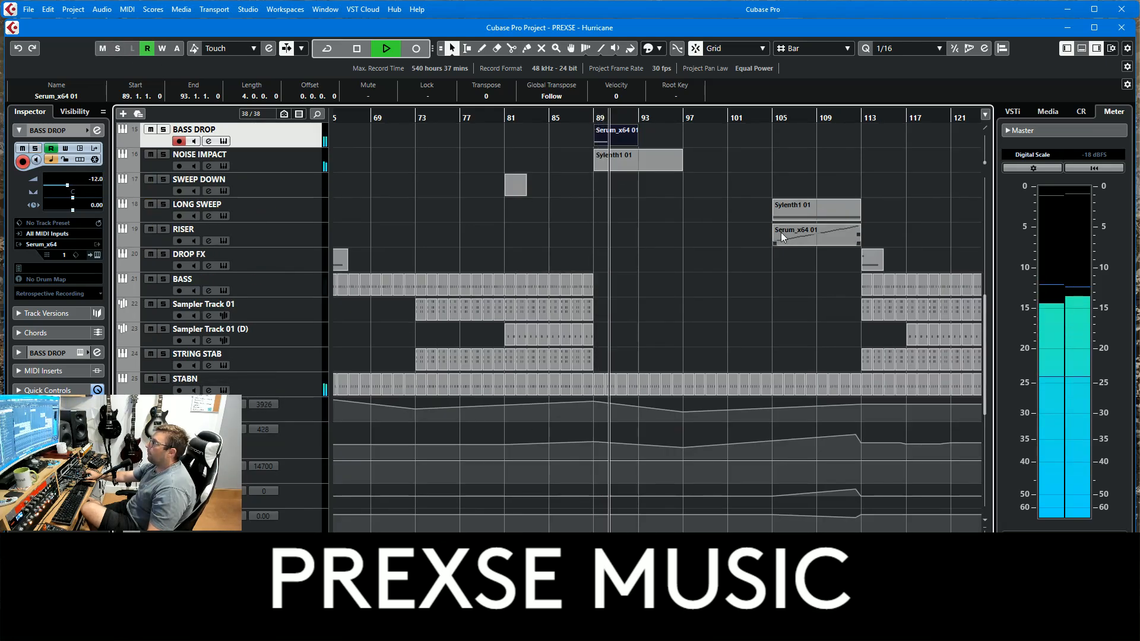
Find the SNARE ROLL track, move playback to bar 105 and solo it.
{"action": "scroll", "coordinate": [793, 308], "scroll_direction": "up", "scroll_amount": 6}
{"action": "scroll", "coordinate": [796, 442], "scroll_direction": "right", "scroll_amount": 4}
{"action": "scroll", "coordinate": [653, 410], "scroll_direction": "down", "scroll_amount": 1}
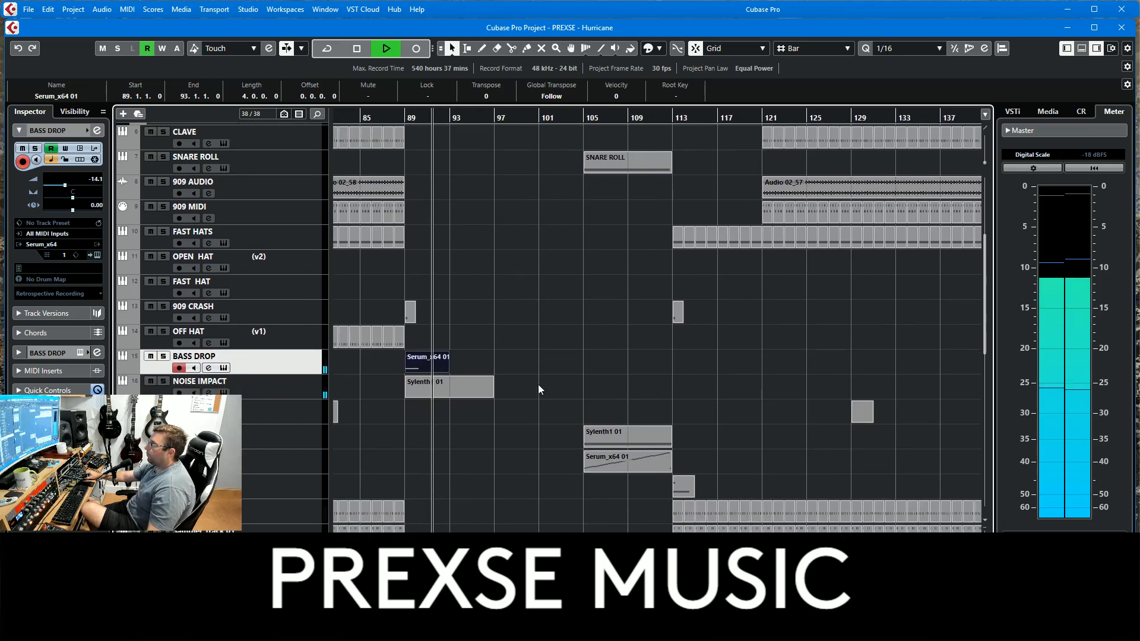
{"action": "scroll", "coordinate": [687, 308], "scroll_direction": "up", "scroll_amount": 4}
{"action": "left_click", "coordinate": [621, 337]}
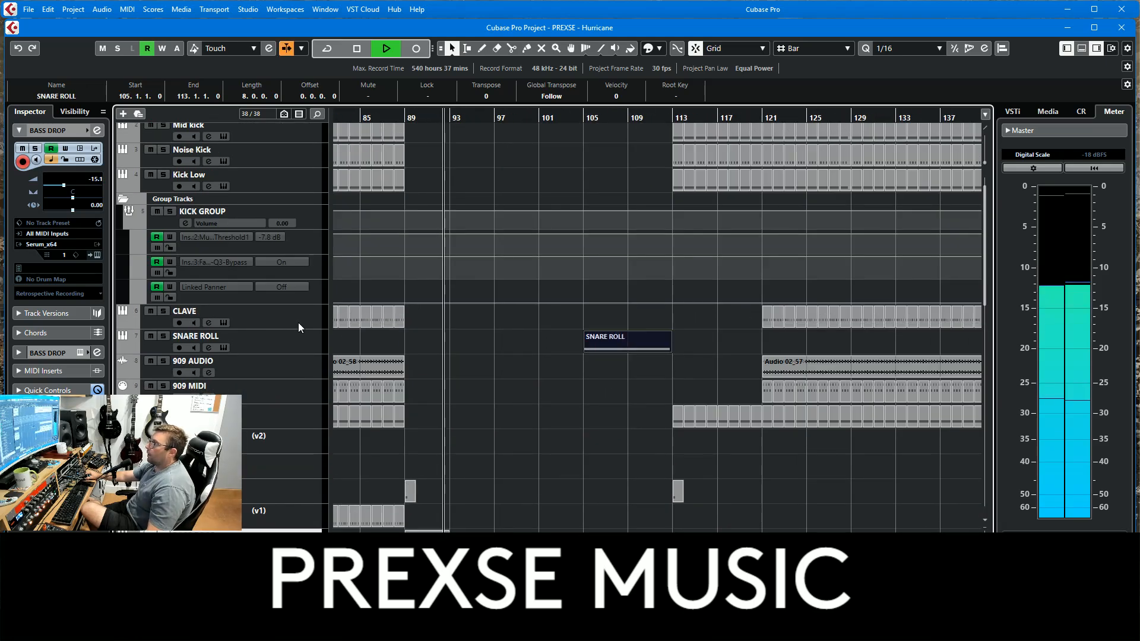
{"action": "left_click", "coordinate": [297, 334]}
{"action": "left_click", "coordinate": [584, 123]}
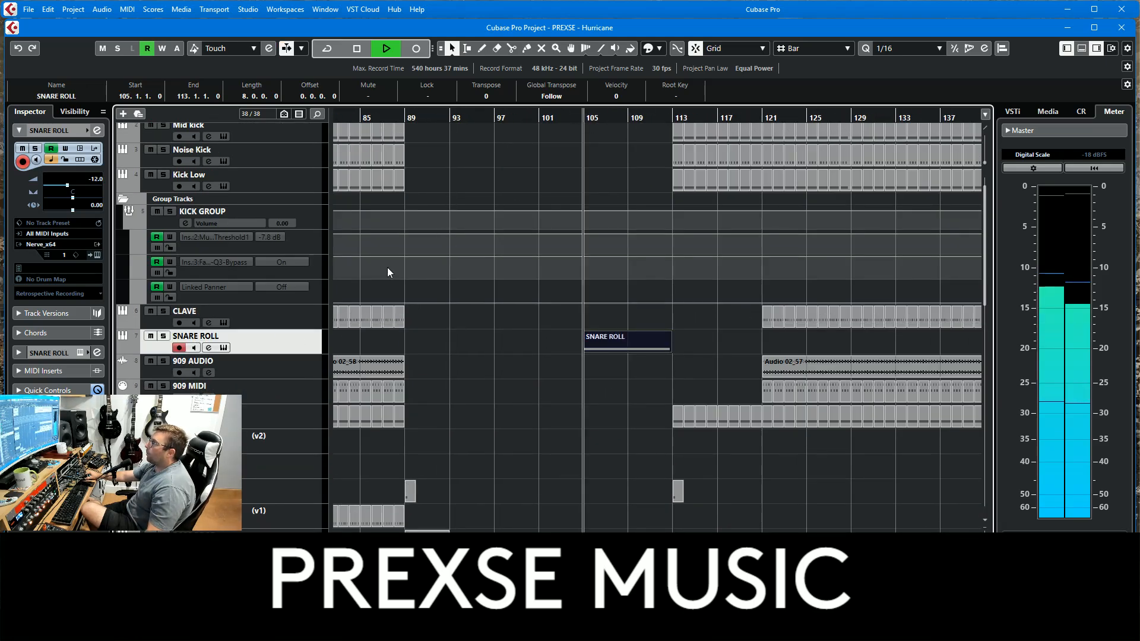
{"action": "key", "text": "s"}
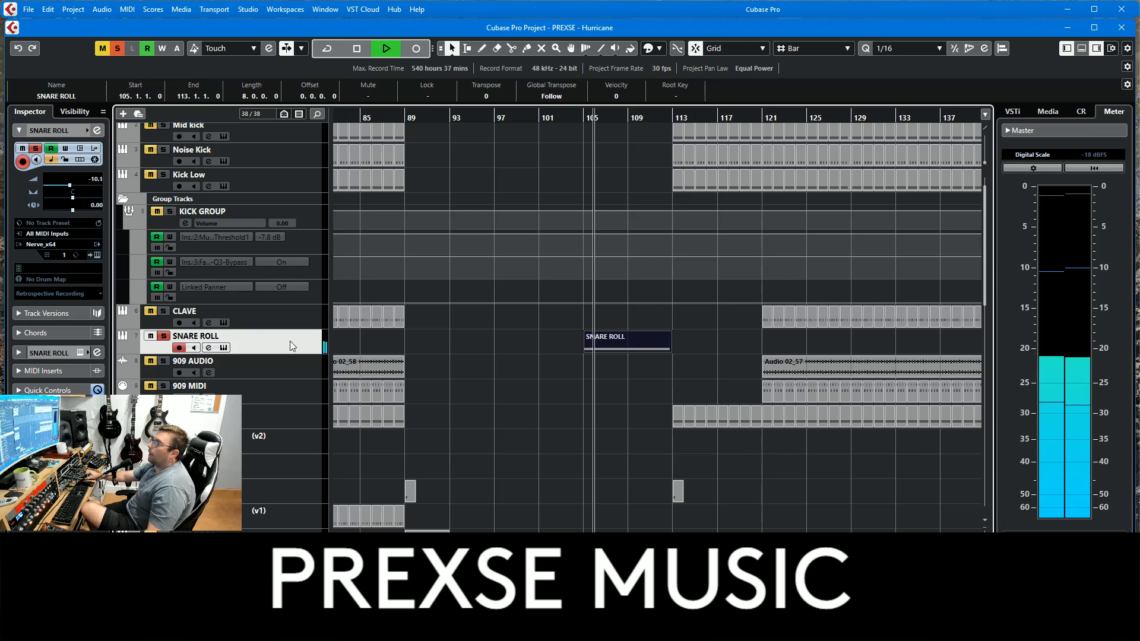
Show SNARE ROLL's audio insert effects, inspect its Endless Smile plug-in and close the plug-in window.
{"action": "left_click", "coordinate": [61, 353]}
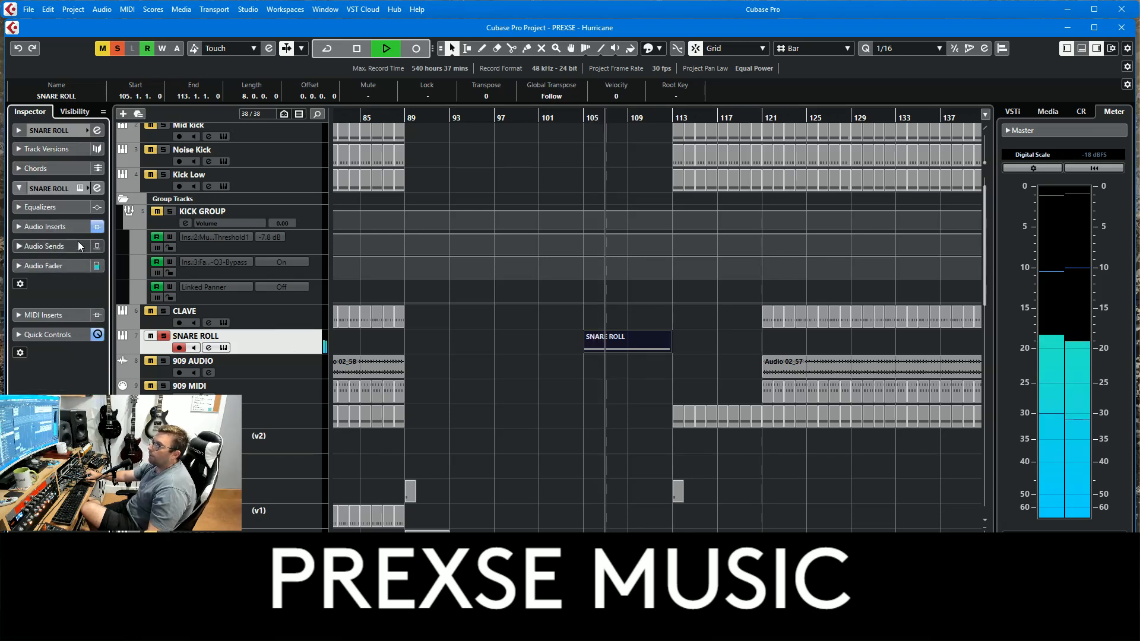
{"action": "left_click", "coordinate": [57, 227]}
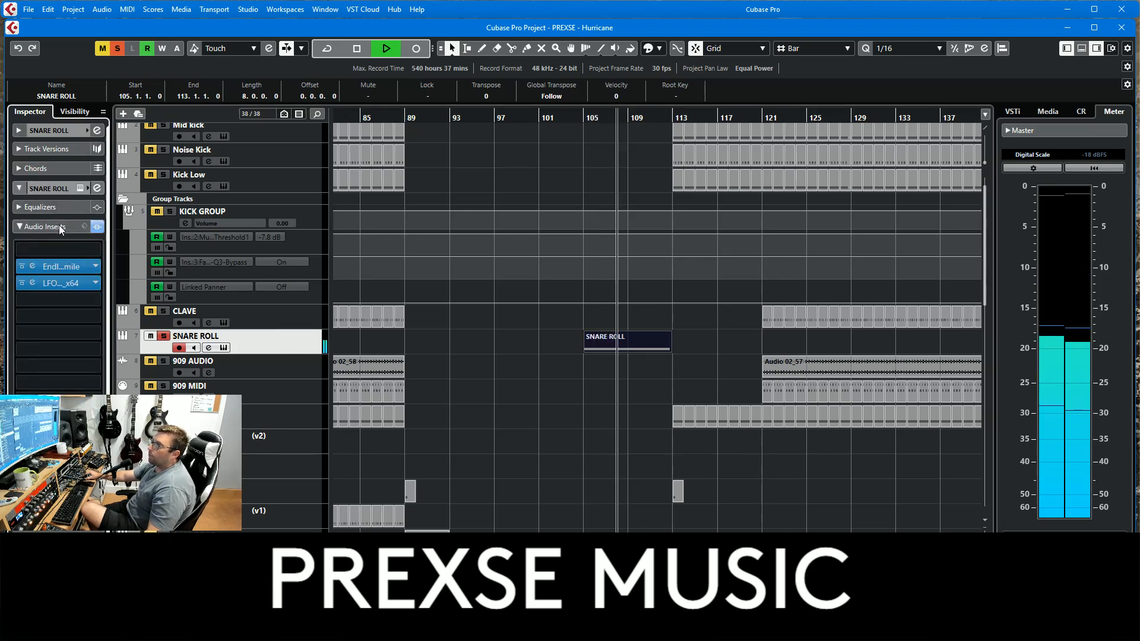
{"action": "left_click", "coordinate": [66, 266]}
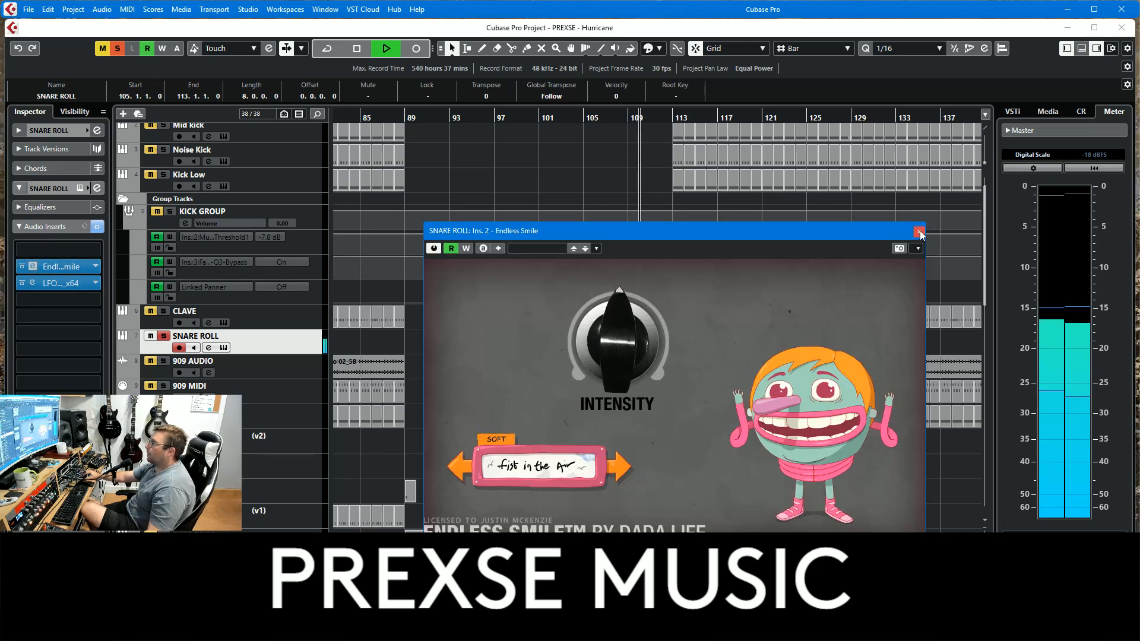
{"action": "left_click", "coordinate": [919, 232]}
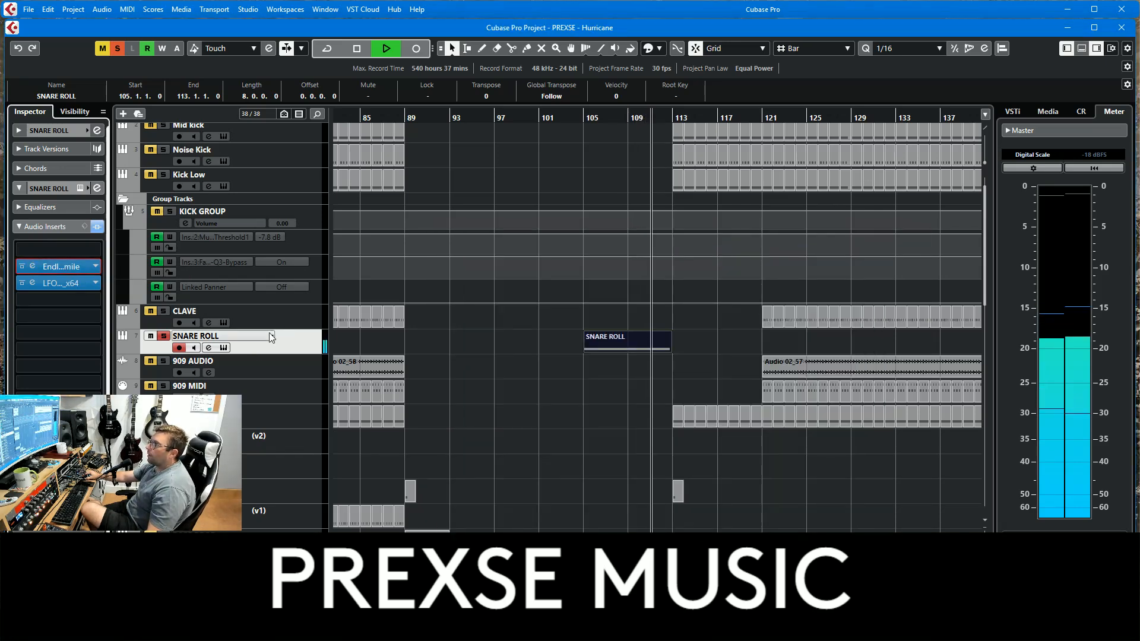
Reveal SNARE ROLL's automation lanes and inspect its Nerve instrument settings.
{"action": "left_click", "coordinate": [127, 352]}
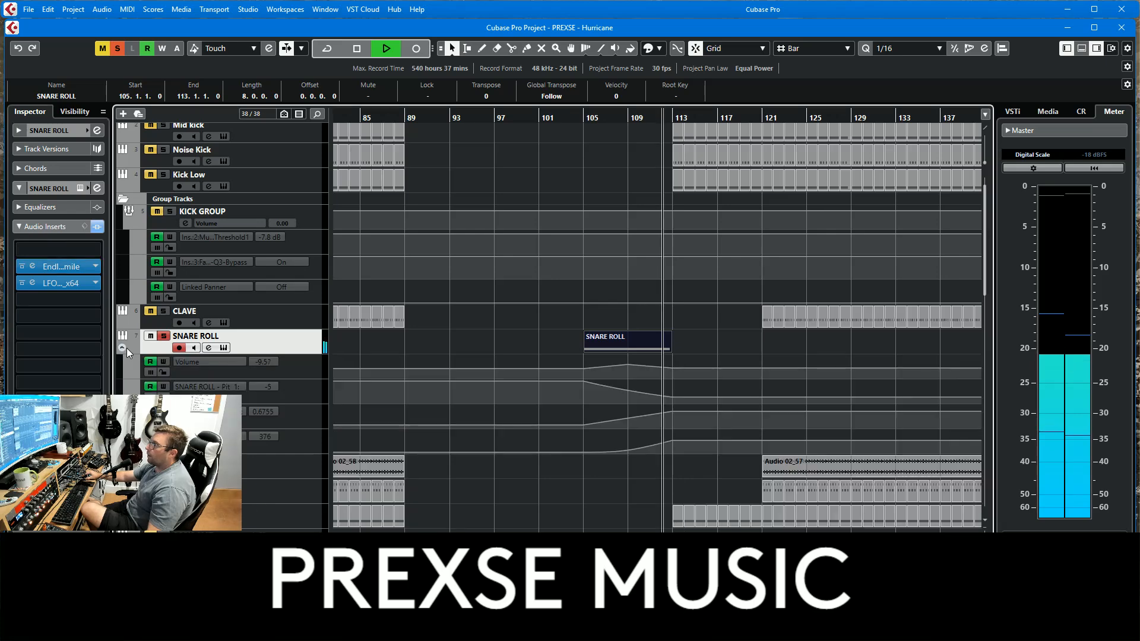
{"action": "left_click", "coordinate": [51, 131]}
{"action": "left_click", "coordinate": [98, 254]}
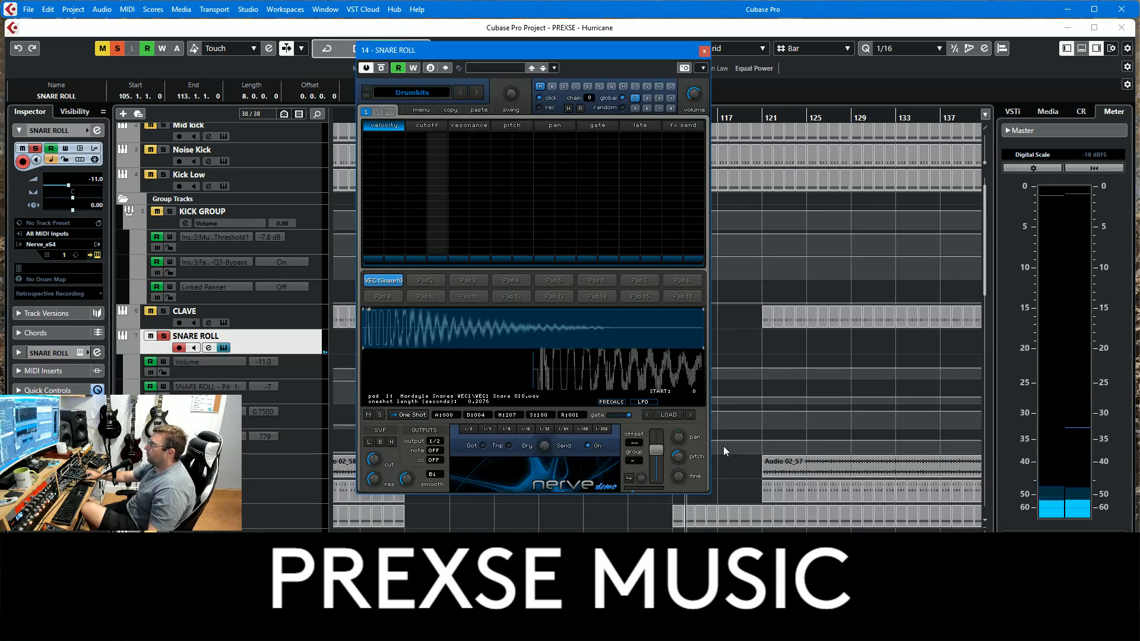
{"action": "left_click", "coordinate": [703, 51]}
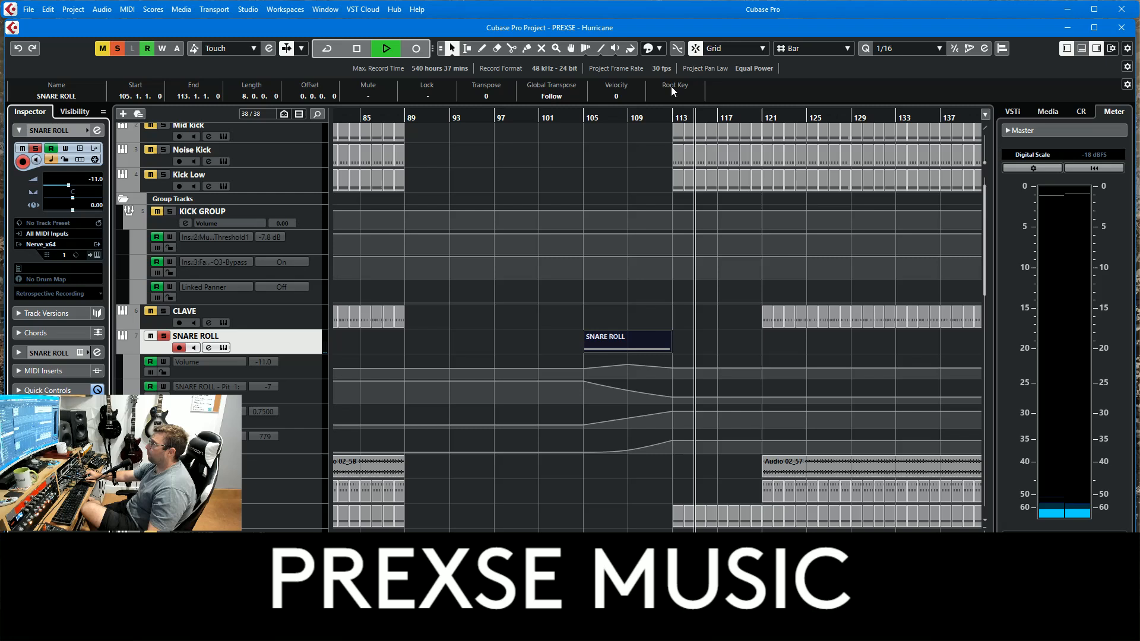
Replay the soloed SNARE ROLL from bar 105, move playback to bar 101 and clear all solos.
{"action": "left_click", "coordinate": [584, 119]}
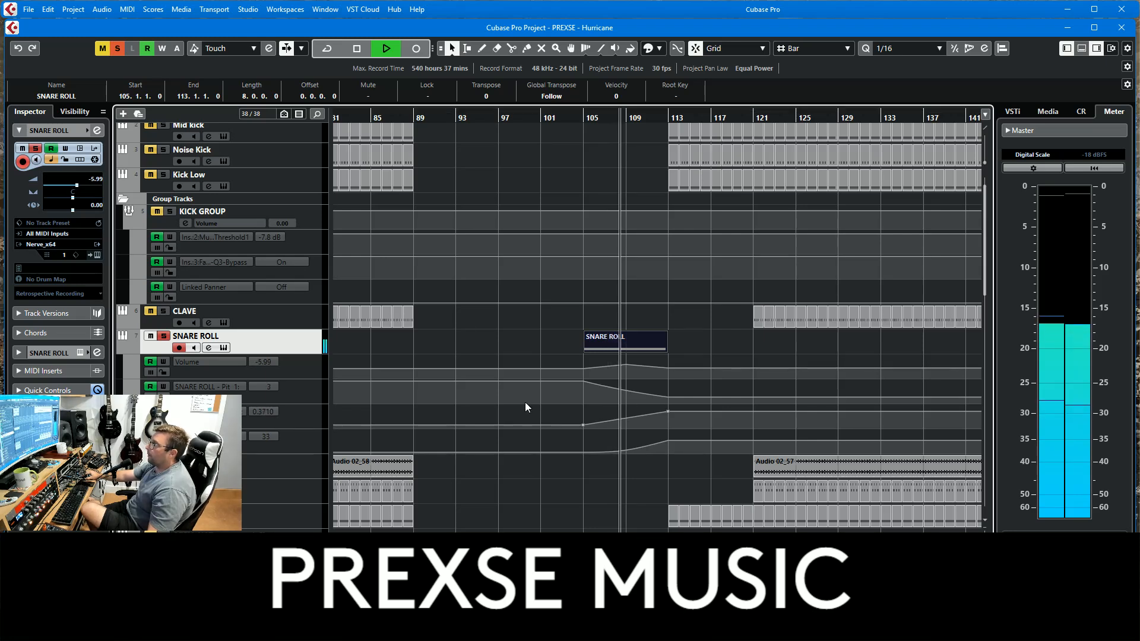
{"action": "left_click", "coordinate": [545, 118]}
{"action": "left_click", "coordinate": [117, 48]}
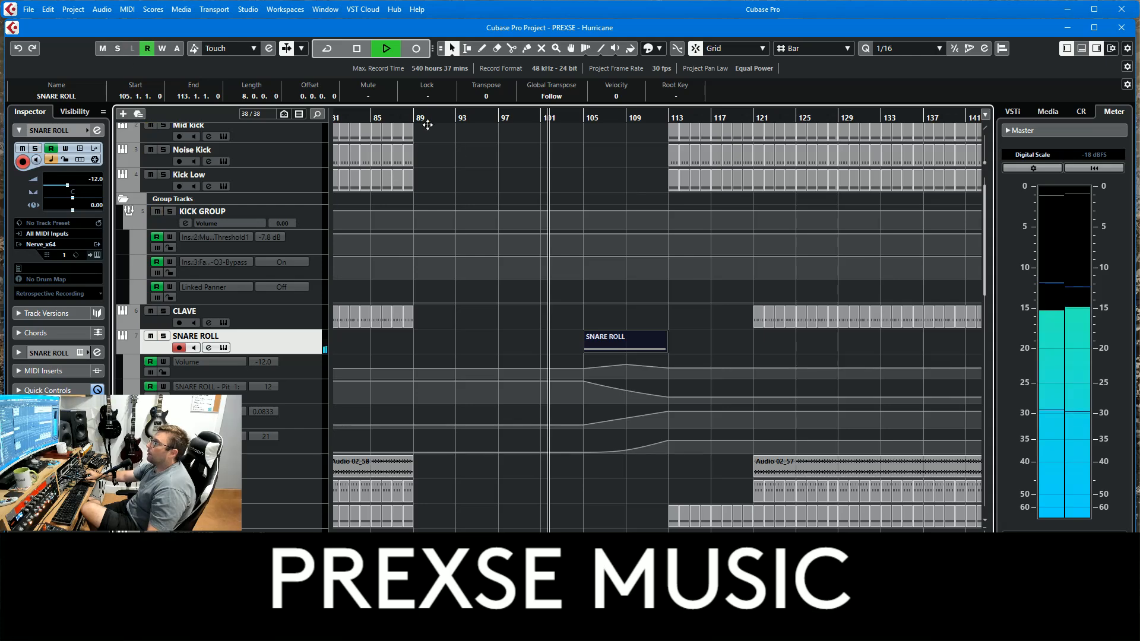
Locate the LONG SWEEP and RISER clips at bar 105 and open the RISER clip in the note editor.
{"action": "scroll", "coordinate": [598, 247], "scroll_direction": "down", "scroll_amount": 10}
{"action": "scroll", "coordinate": [597, 241], "scroll_direction": "up", "scroll_amount": 4}
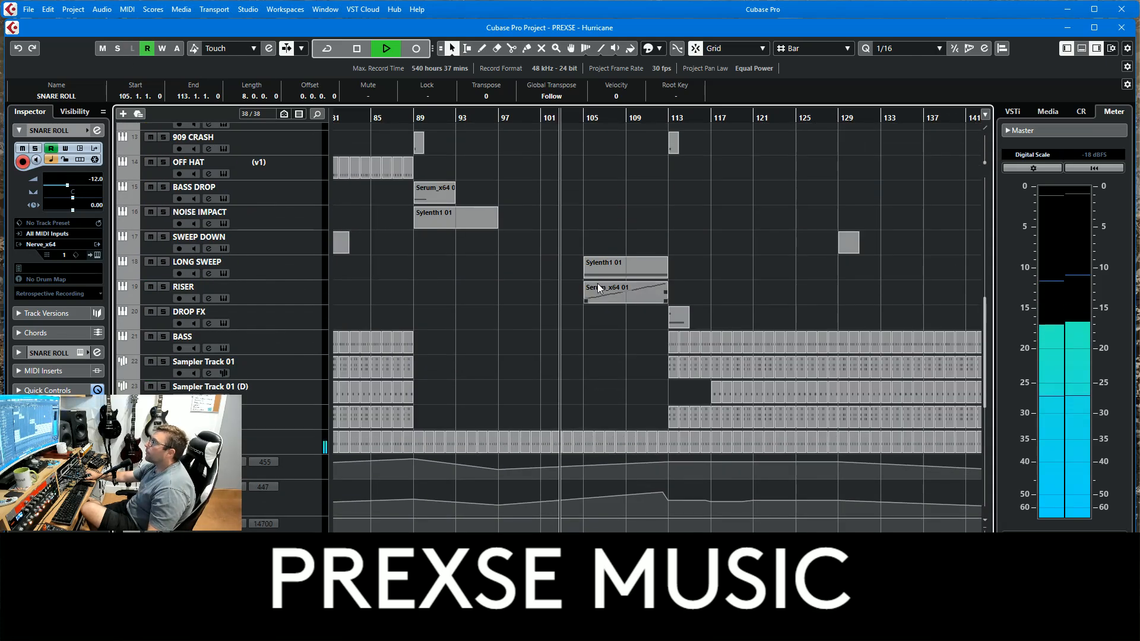
{"action": "left_click", "coordinate": [615, 259]}
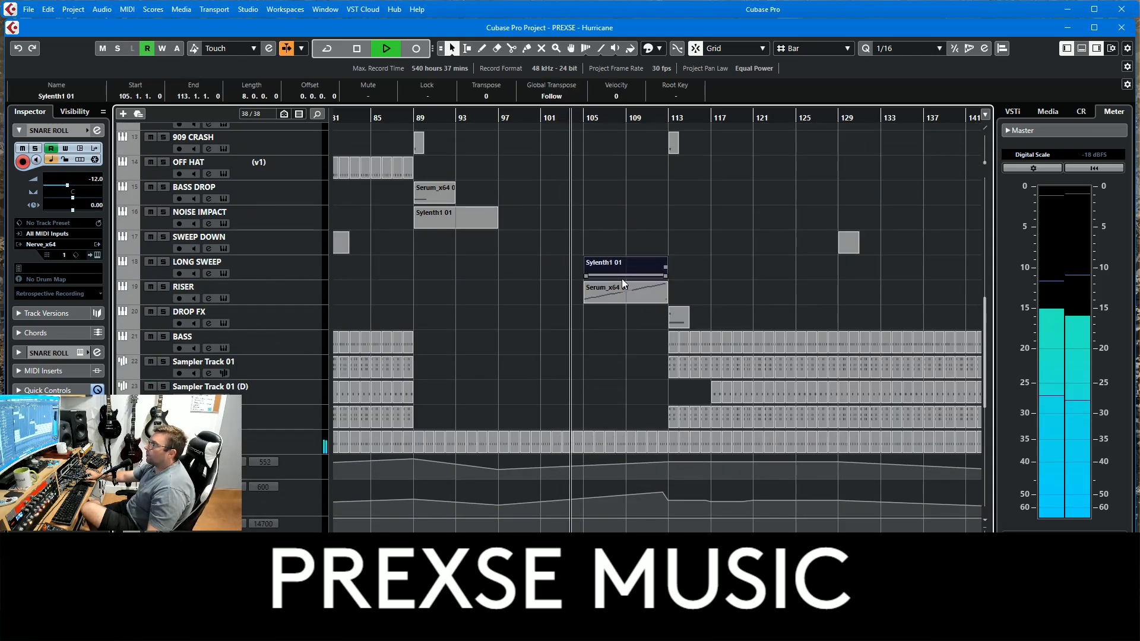
{"action": "left_click", "coordinate": [625, 295]}
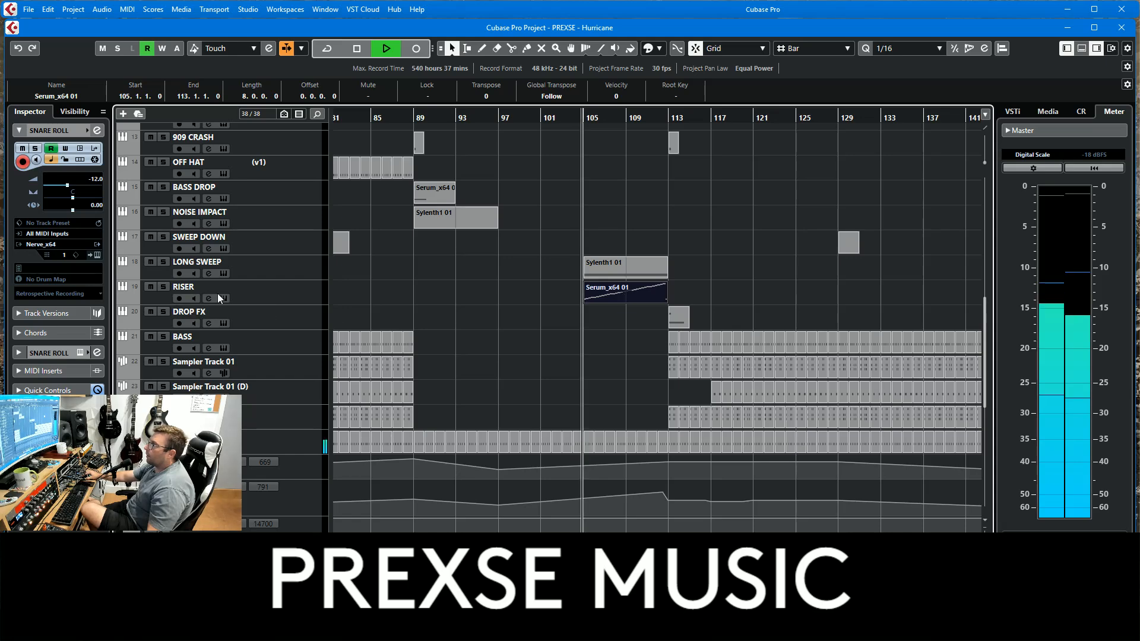
{"action": "key", "text": "Return"}
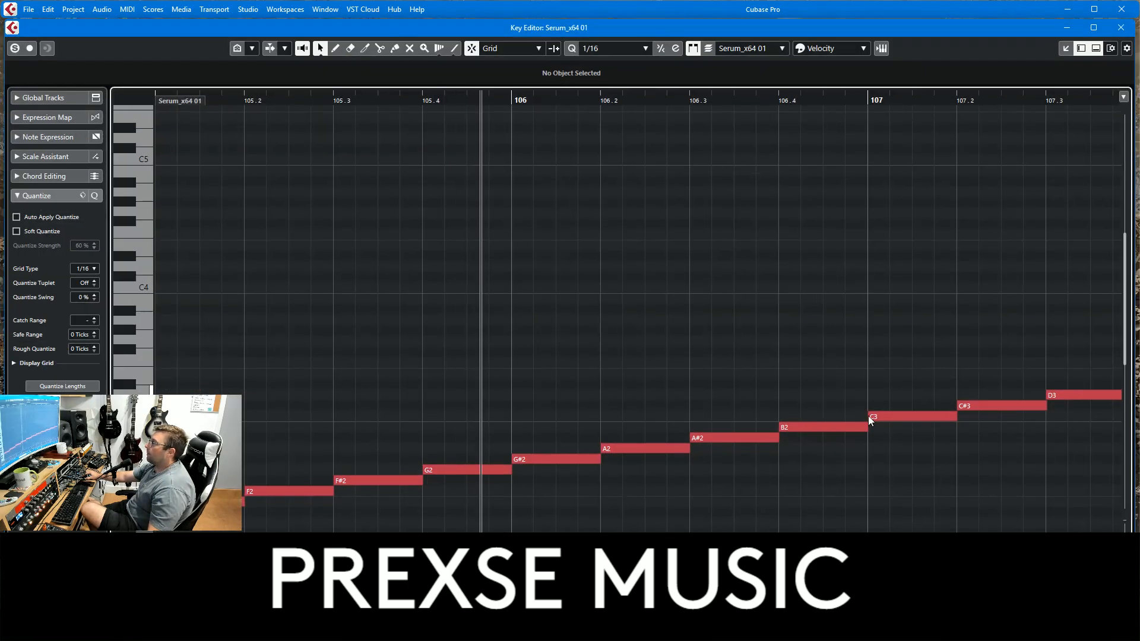
Examine the RISER clip's ascending notes from bar 105 through bar 112.
{"action": "left_click_drag", "start_coordinate": [880, 488], "coordinate": [650, 315]}
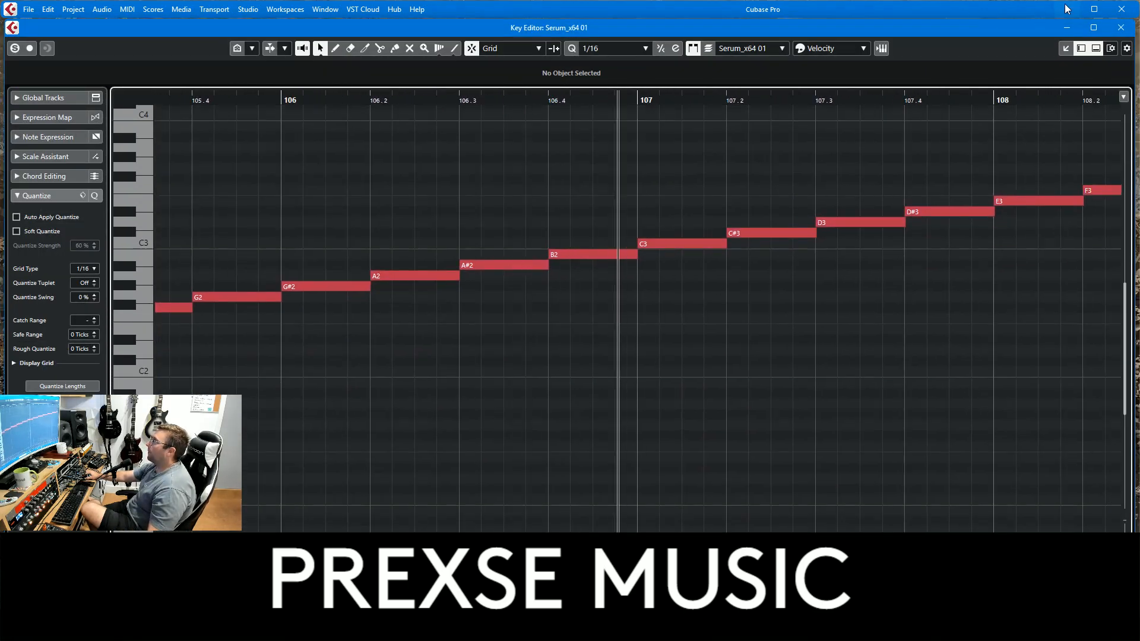
{"action": "left_click_drag", "start_coordinate": [1061, 418], "coordinate": [832, 345]}
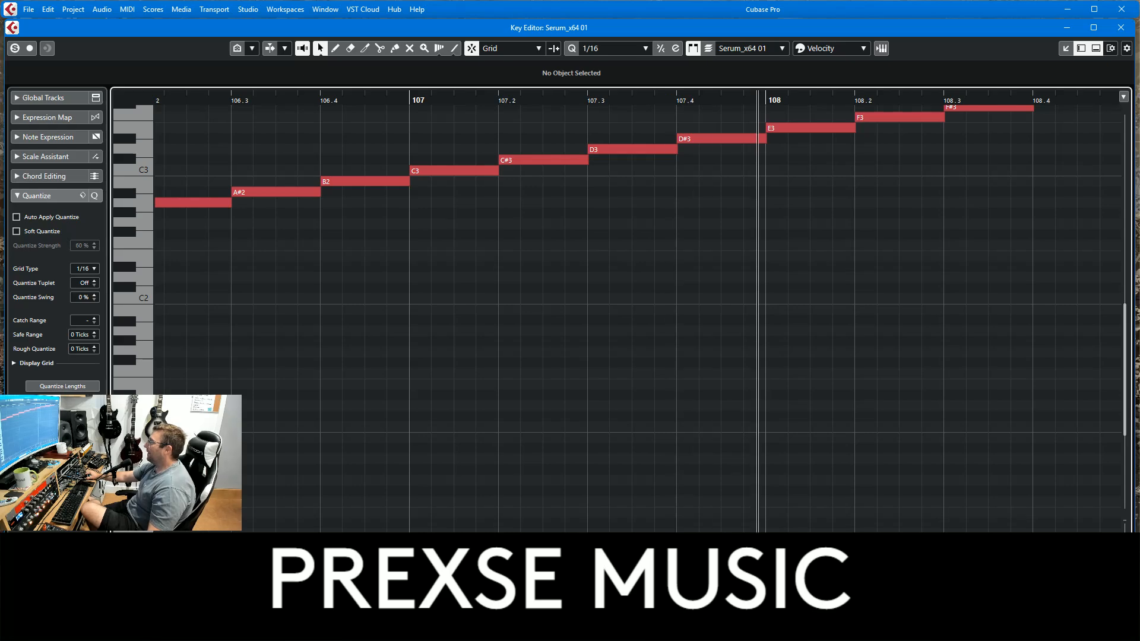
{"action": "key", "text": "g"}
{"action": "key", "text": "g"}
{"action": "key", "text": "g"}
{"action": "scroll", "coordinate": [987, 462], "scroll_direction": "up", "scroll_amount": 5}
{"action": "left_click_drag", "start_coordinate": [986, 461], "coordinate": [668, 350]}
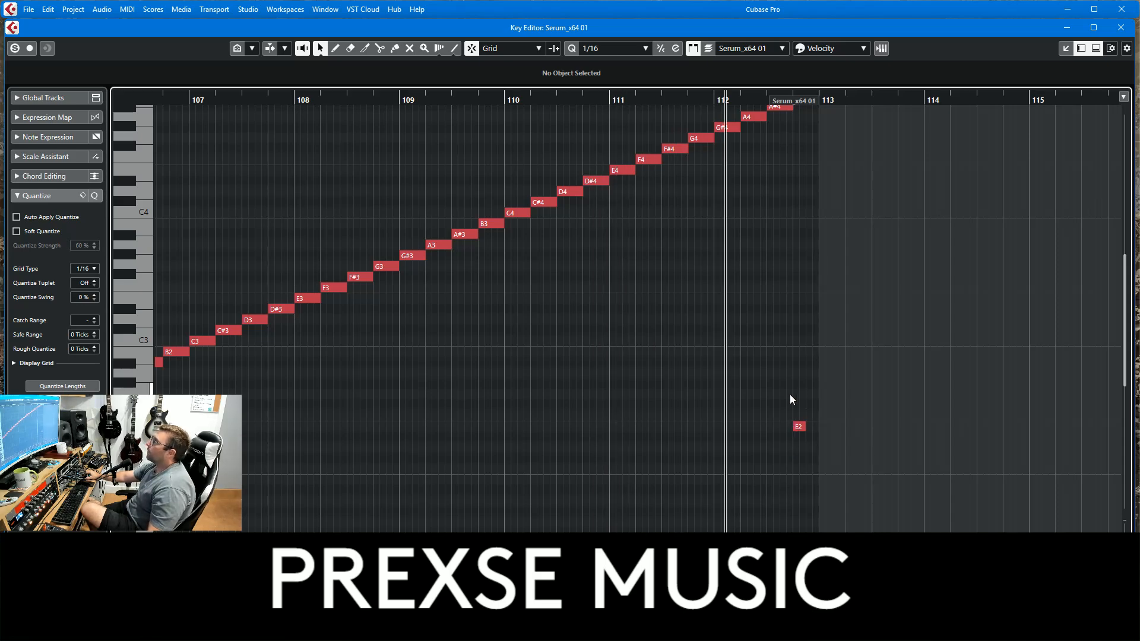
{"action": "scroll", "coordinate": [790, 399], "scroll_direction": "up", "scroll_amount": 5}
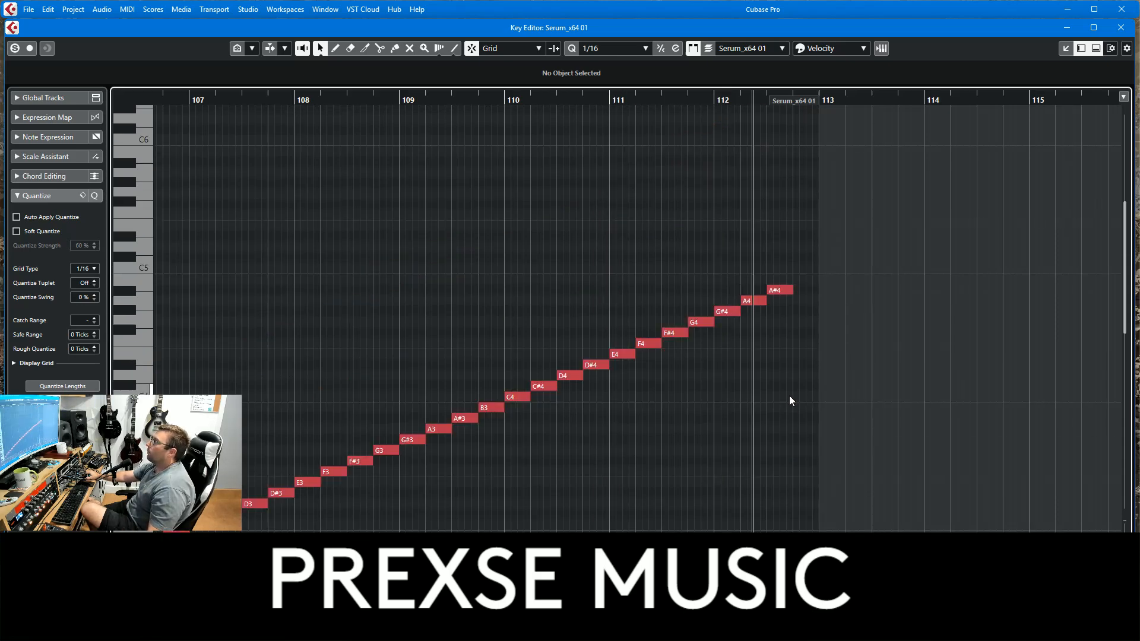
Close the note editor, replay the soloed RISER from bar 105, and clear all solos to hear the full build to bar 113.
{"action": "left_click", "coordinate": [1127, 30]}
{"action": "left_click", "coordinate": [583, 117]}
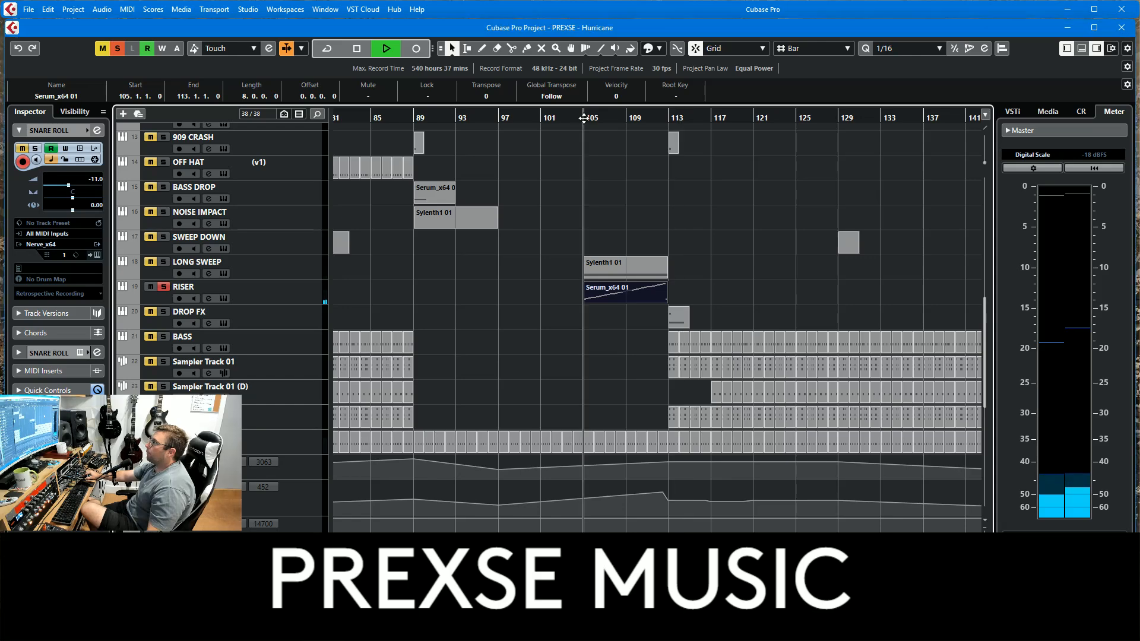
{"action": "left_click", "coordinate": [117, 48]}
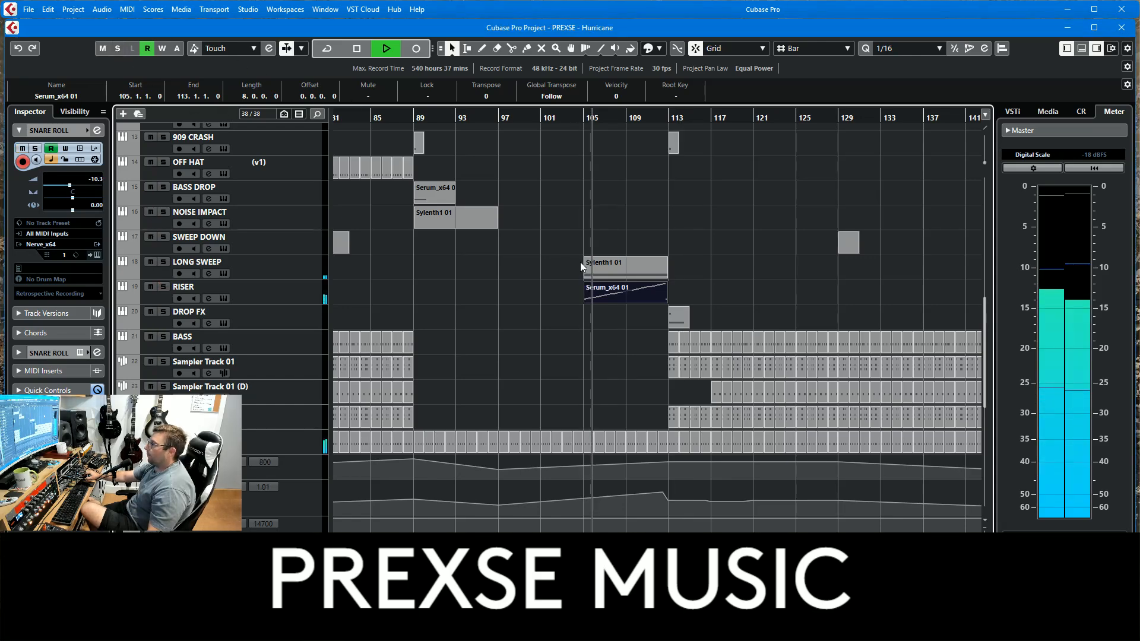
{"action": "scroll", "coordinate": [580, 267], "scroll_direction": "down", "scroll_amount": 10}
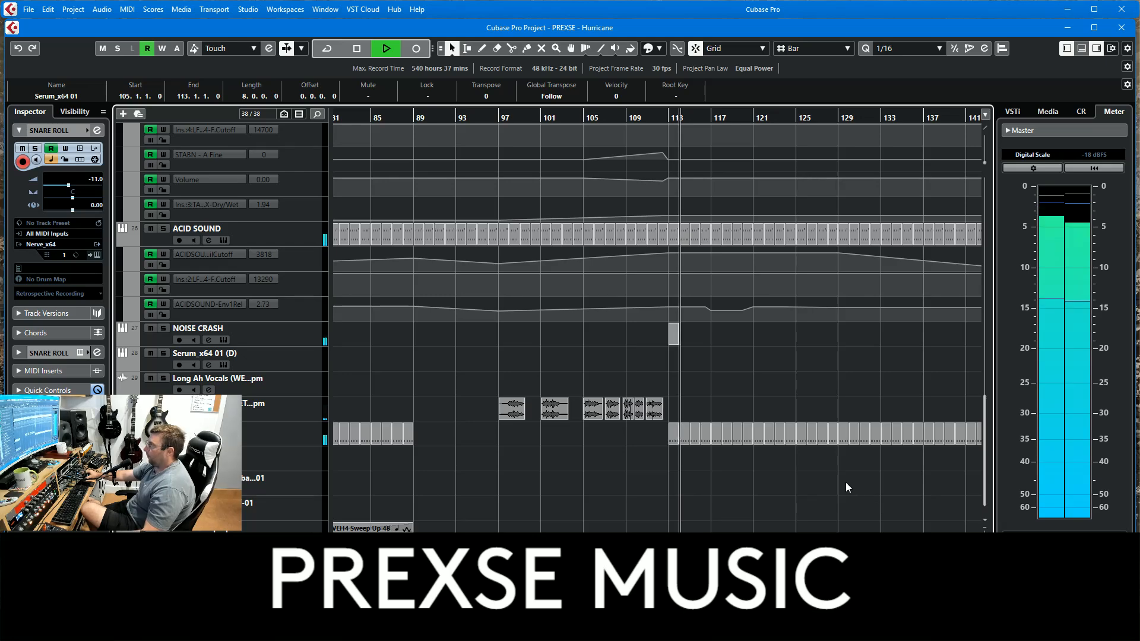
Solo the Spoken Phrase track, play it from bar 97, and display its insert effects.
{"action": "scroll", "coordinate": [834, 436], "scroll_direction": "up", "scroll_amount": 5}
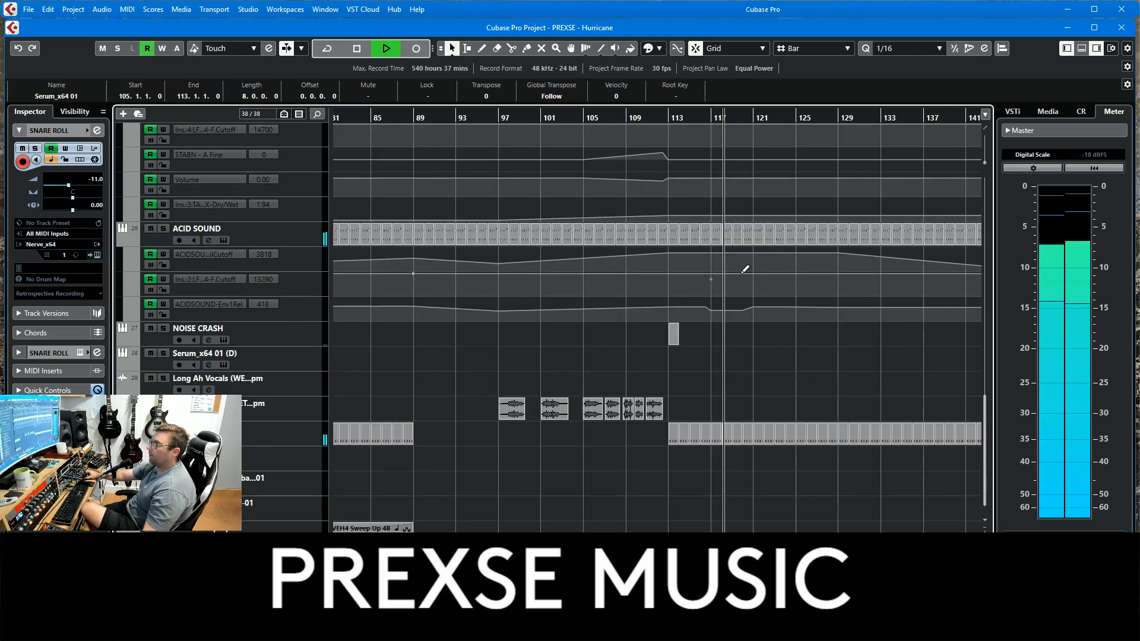
{"action": "left_click", "coordinate": [163, 403]}
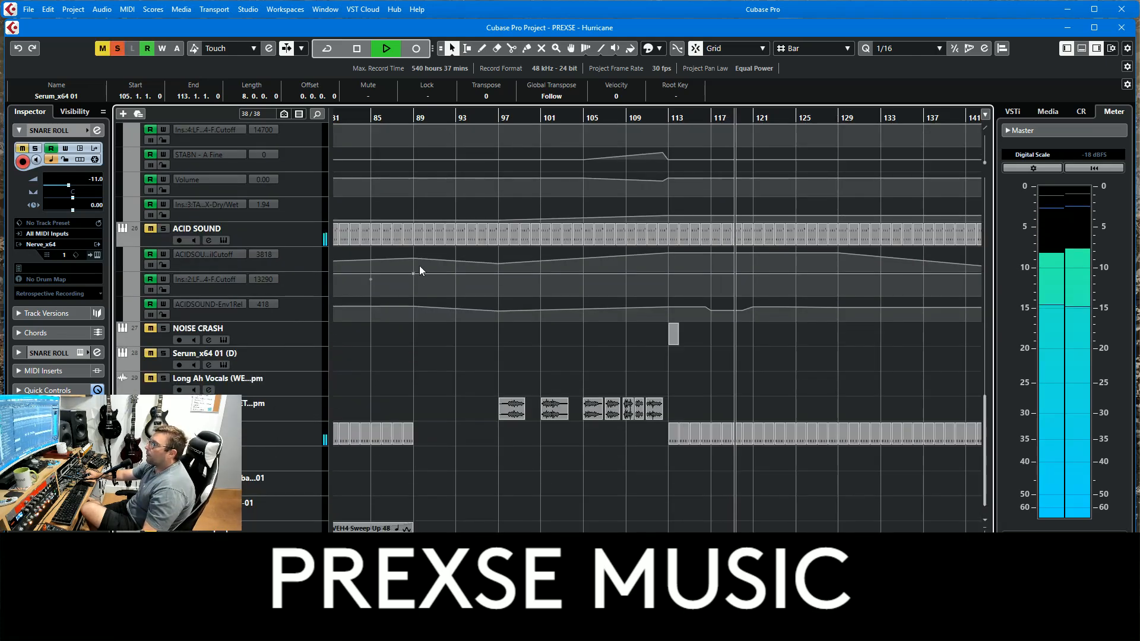
{"action": "left_click", "coordinate": [493, 118]}
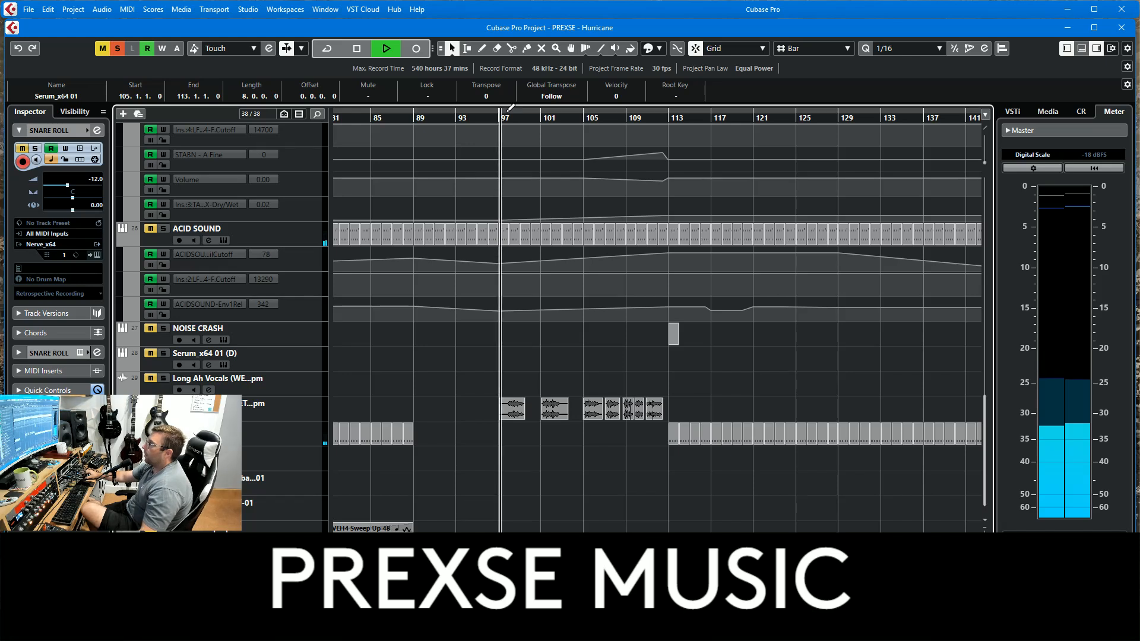
{"action": "left_click", "coordinate": [296, 408]}
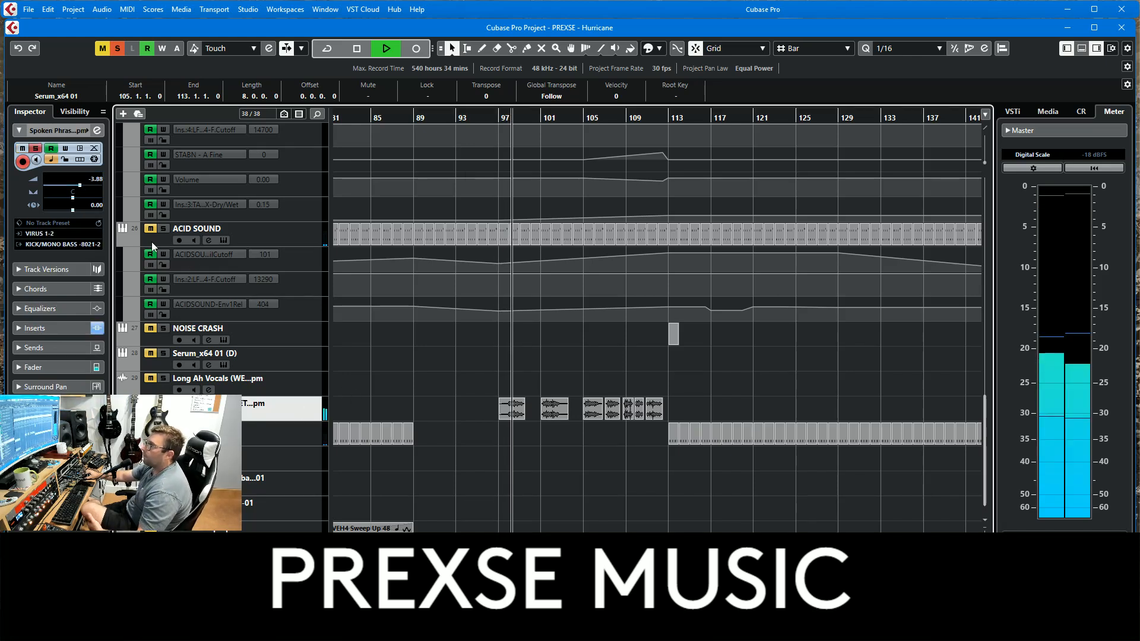
{"action": "left_click", "coordinate": [35, 330]}
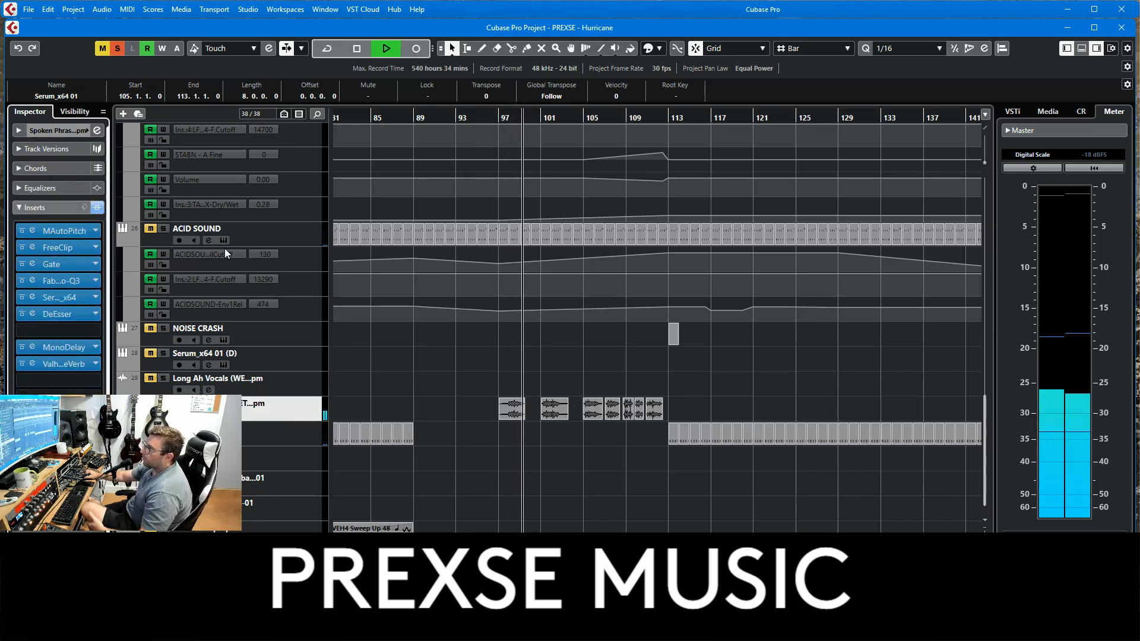
{"action": "left_click", "coordinate": [103, 212]}
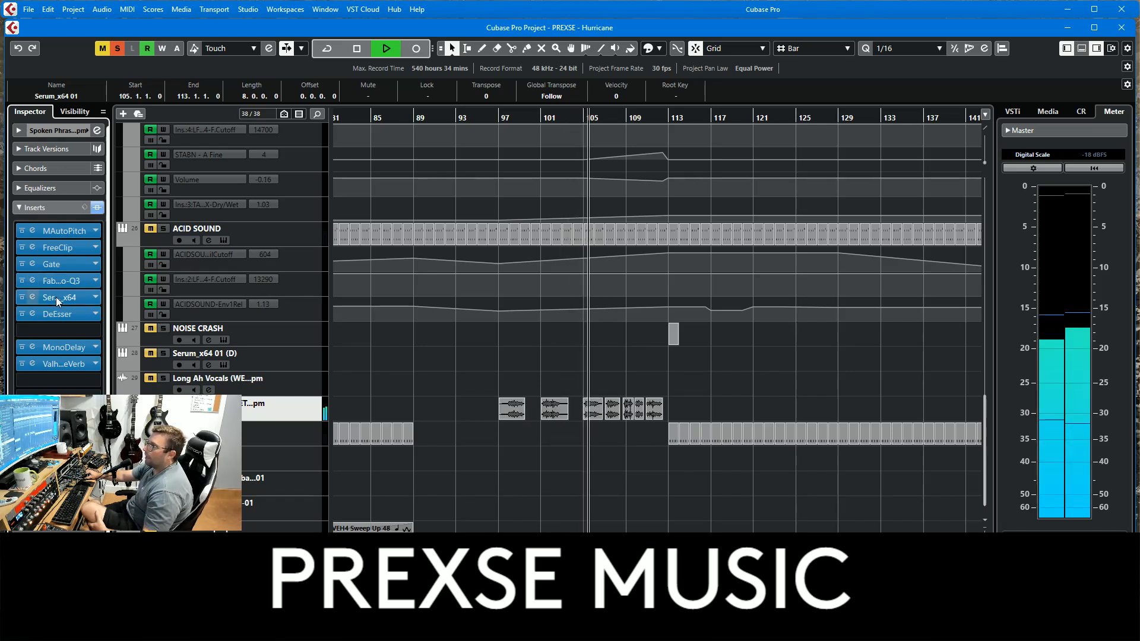
Inspect the SerumFX and DeEsser inserts on the Spoken Phrase track, closing each plug-in window after viewing.
{"action": "left_click", "coordinate": [33, 297]}
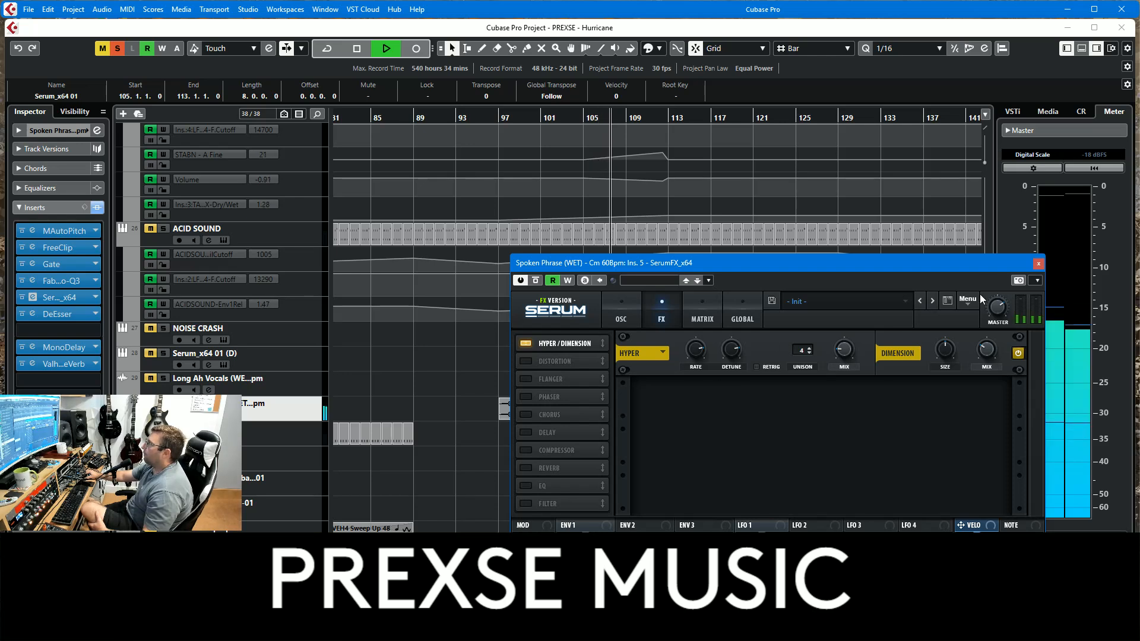
{"action": "left_click", "coordinate": [1039, 261]}
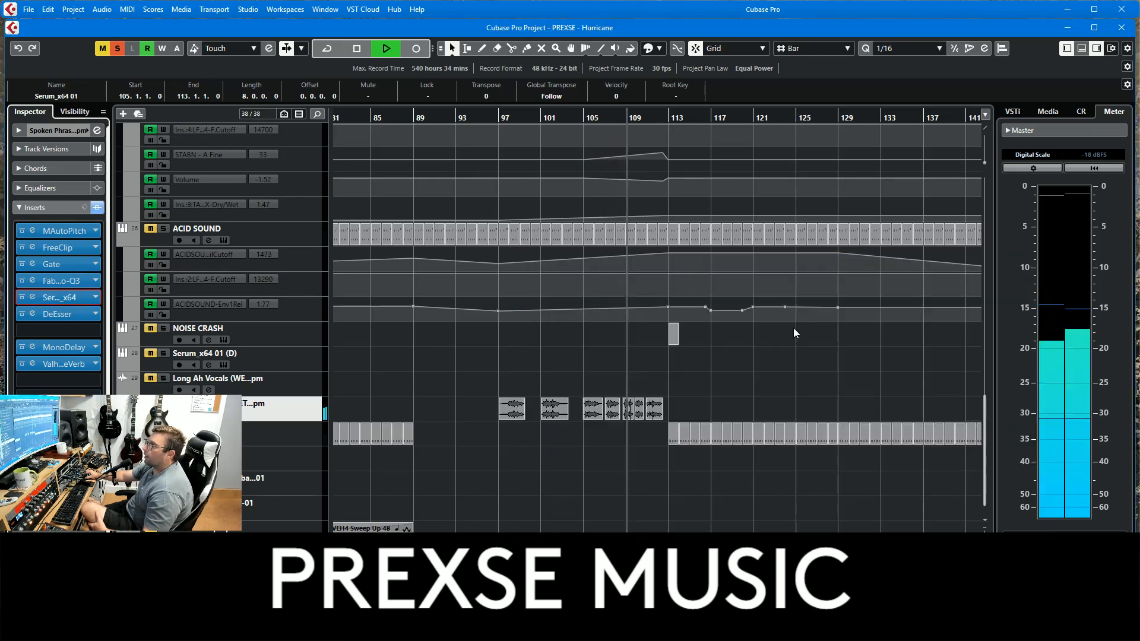
{"action": "left_click", "coordinate": [55, 315]}
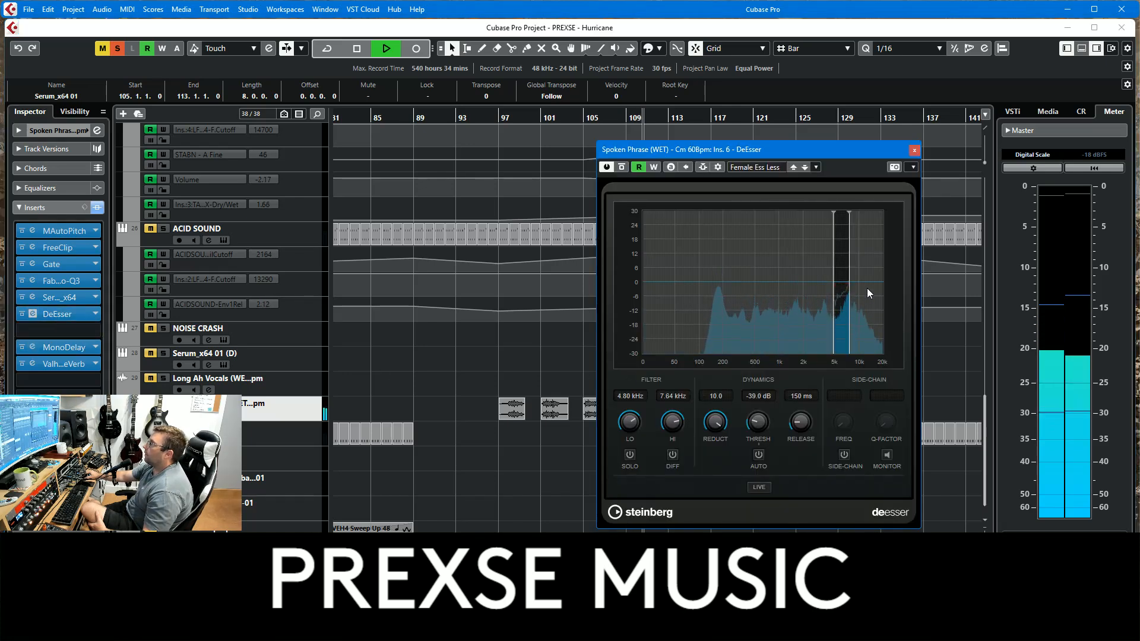
{"action": "left_click", "coordinate": [914, 151]}
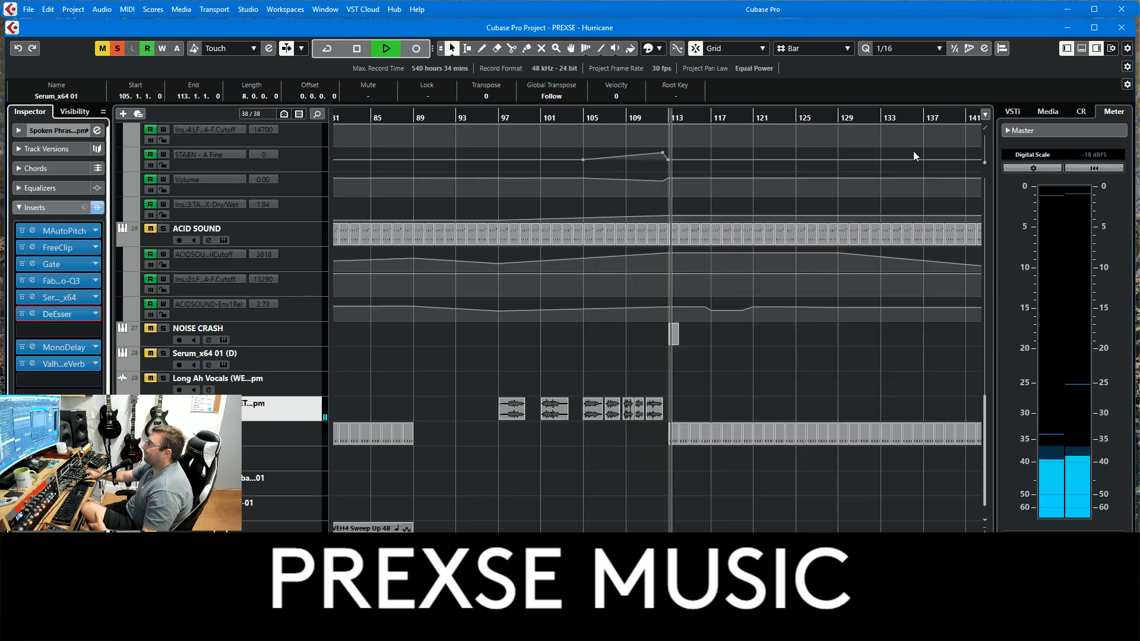
Play from bar 97 with all solos cleared to hear the phrase in the mix, and solo the Spoken Phrase track again.
{"action": "left_click", "coordinate": [498, 118]}
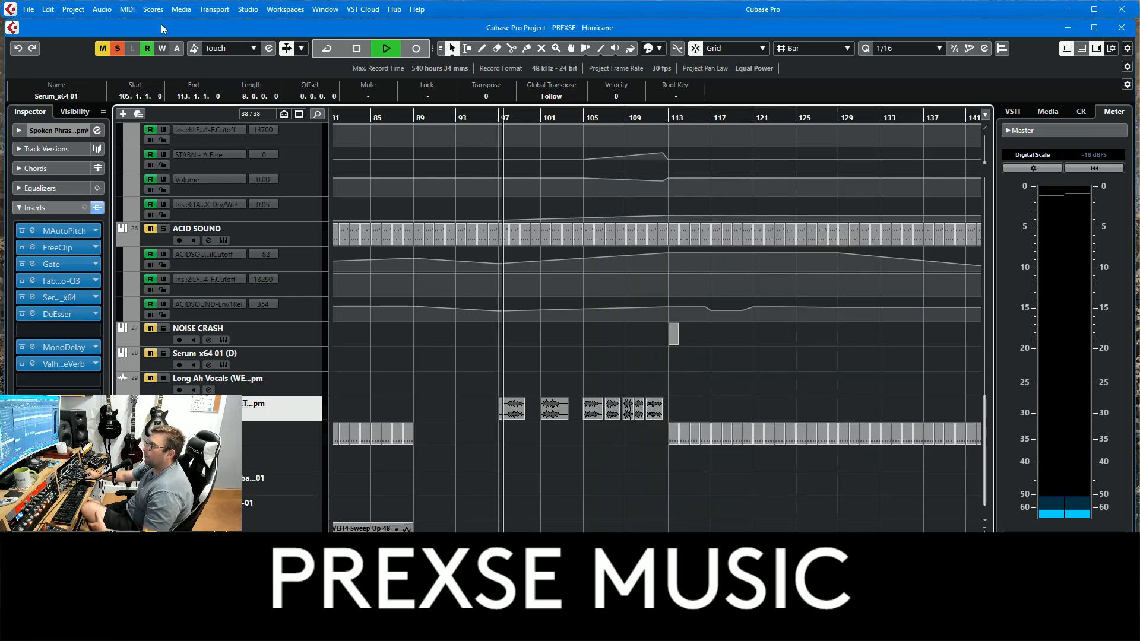
{"action": "left_click", "coordinate": [116, 52]}
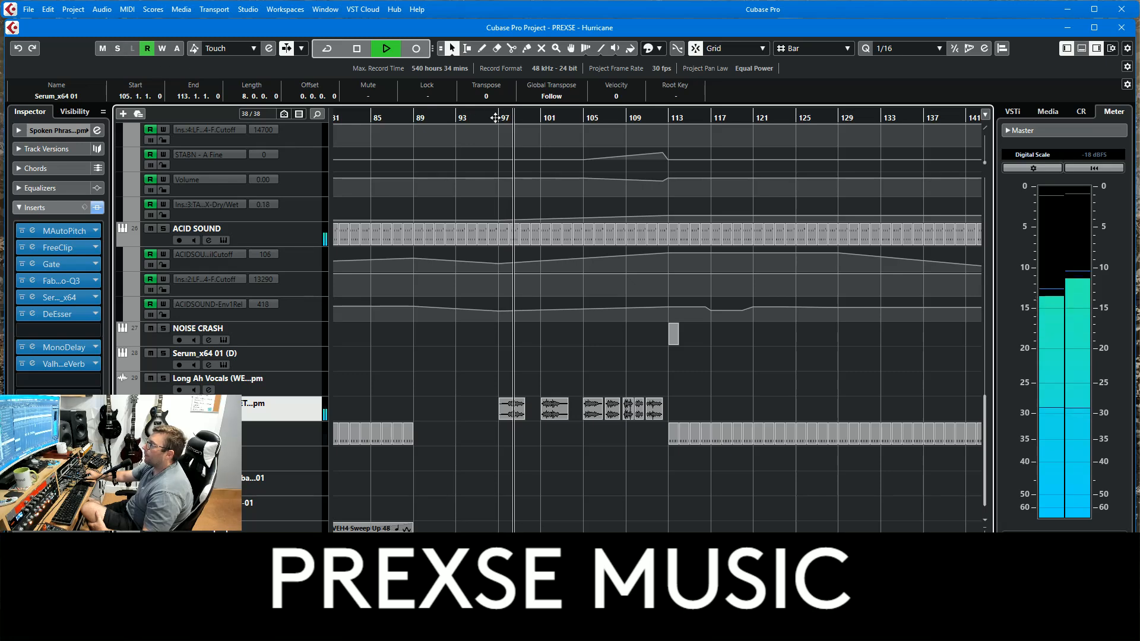
{"action": "left_click", "coordinate": [164, 404]}
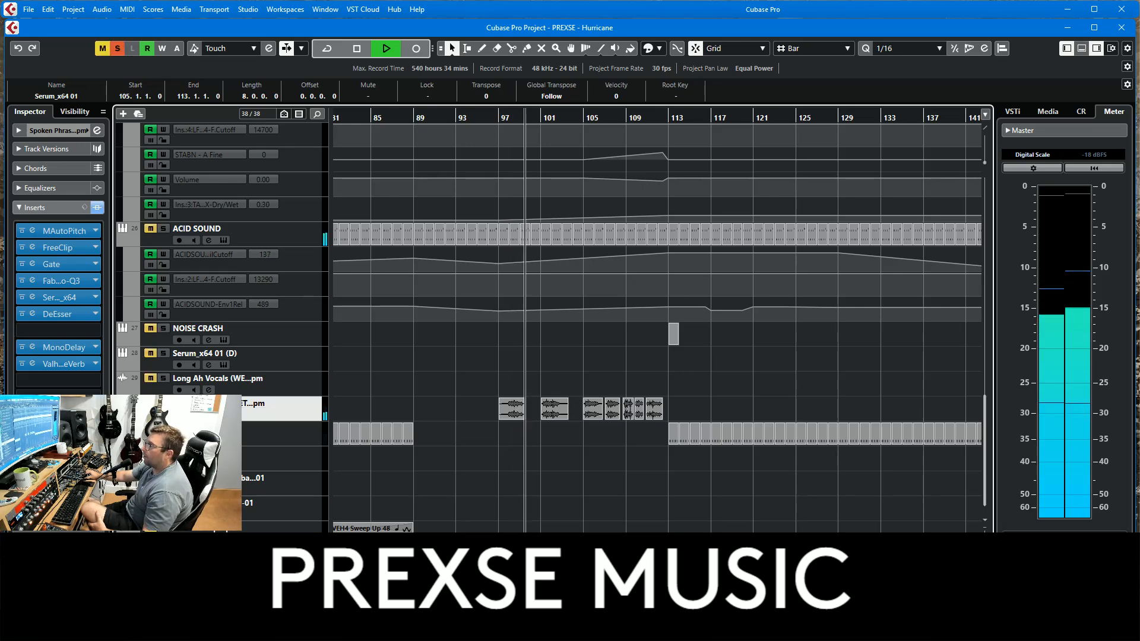
Replay the soloed Spoken Phrase from bar 105, return playback to bar 97, and clear all solos.
{"action": "left_click", "coordinate": [586, 116]}
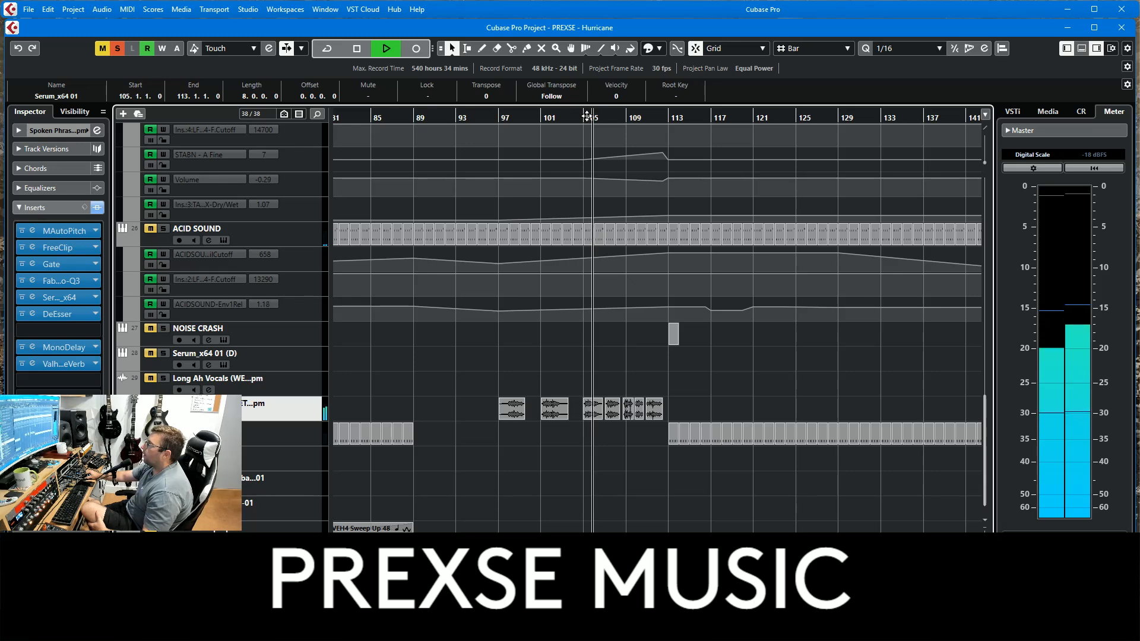
{"action": "left_click", "coordinate": [586, 115]}
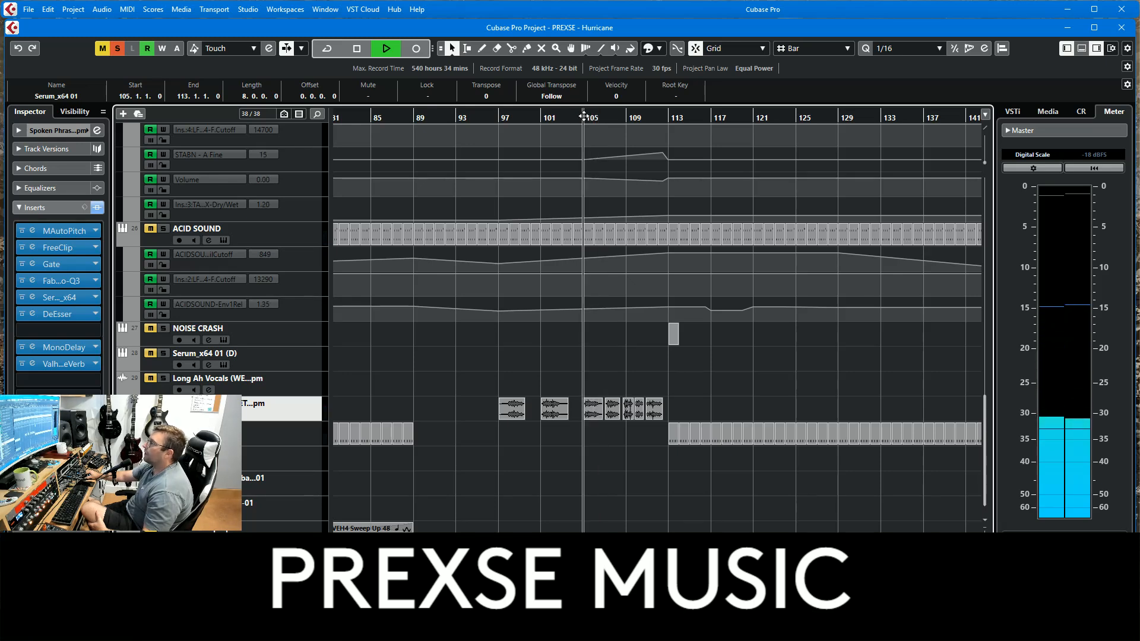
{"action": "left_click", "coordinate": [499, 115]}
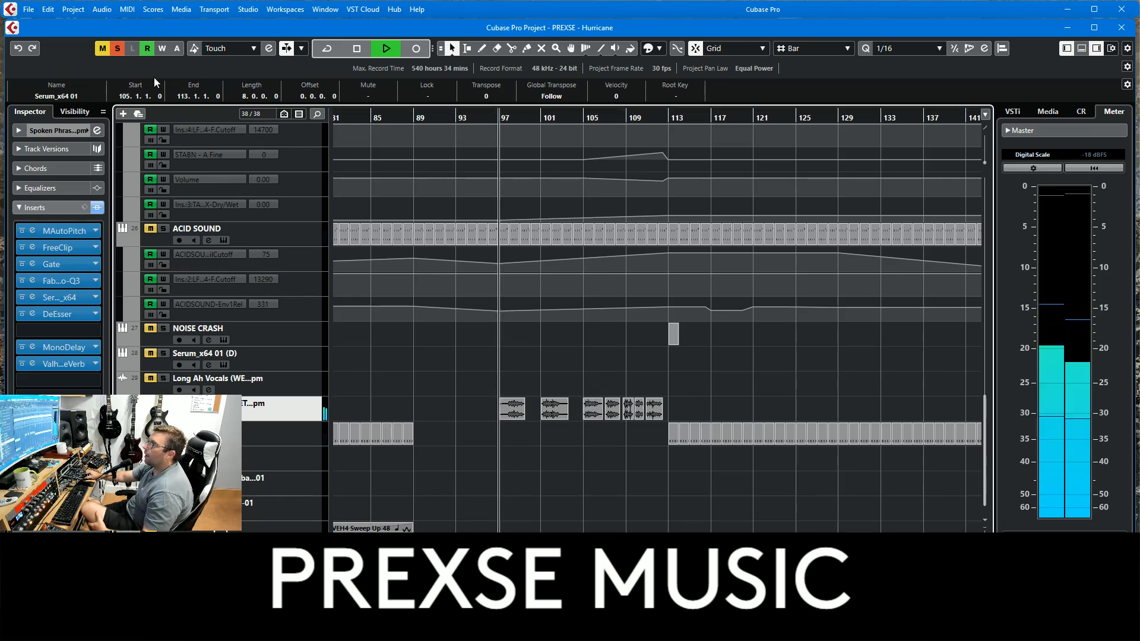
{"action": "left_click", "coordinate": [119, 49]}
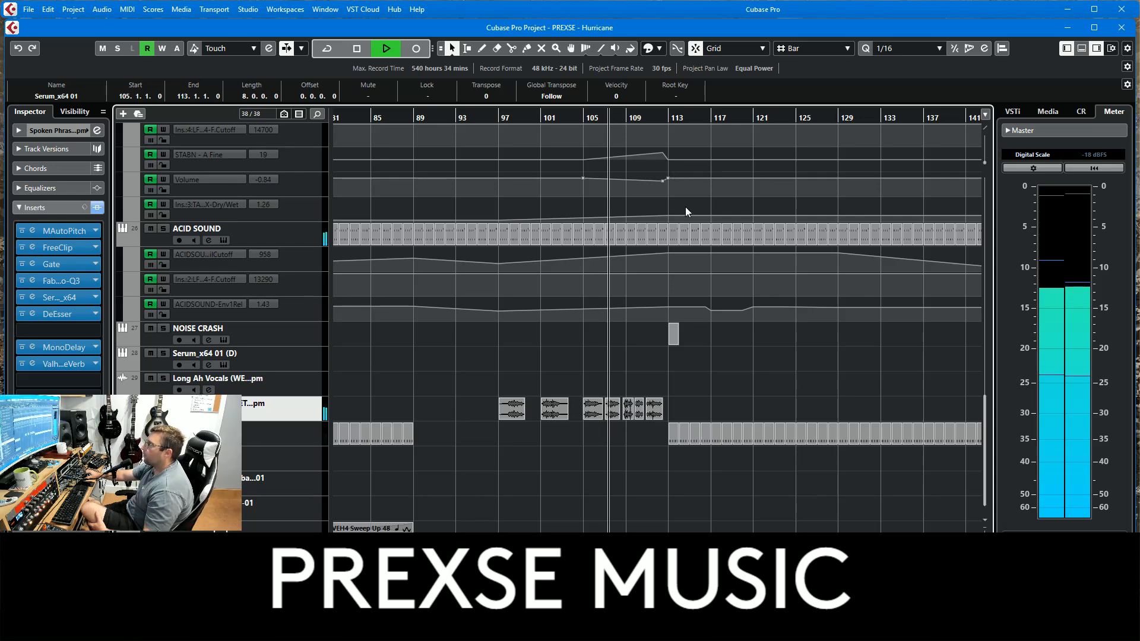
Review the tracks through the drop at bar 113, and solo STABN together with Sampler Track 01 (D).
{"action": "scroll", "coordinate": [712, 262], "scroll_direction": "up", "scroll_amount": 10}
{"action": "scroll", "coordinate": [742, 317], "scroll_direction": "up", "scroll_amount": 3}
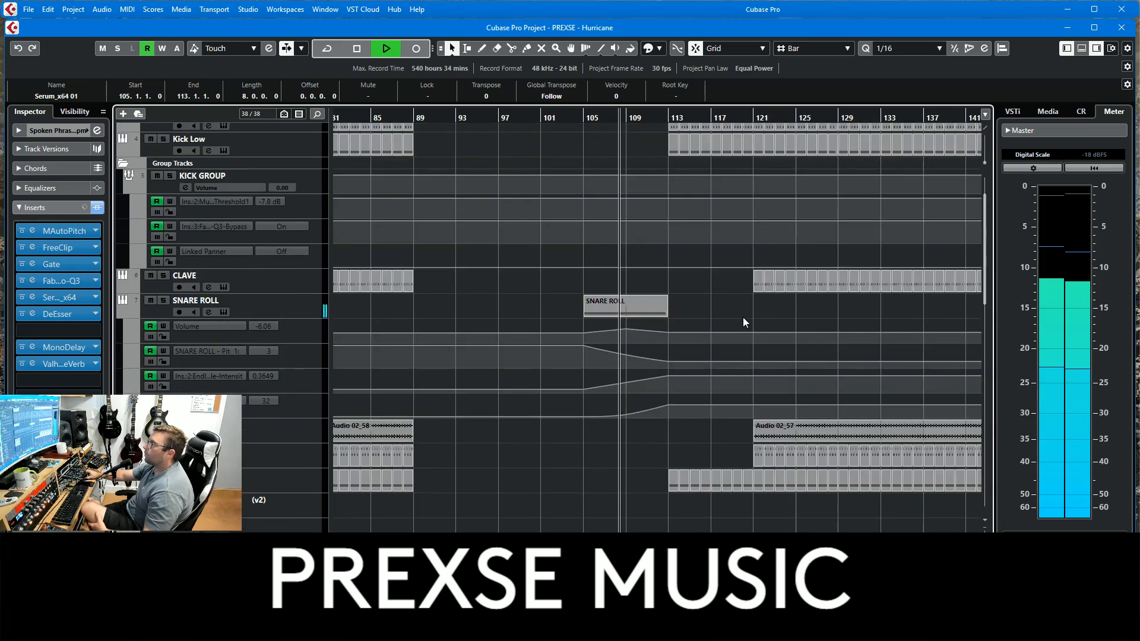
{"action": "scroll", "coordinate": [742, 316], "scroll_direction": "down", "scroll_amount": 3}
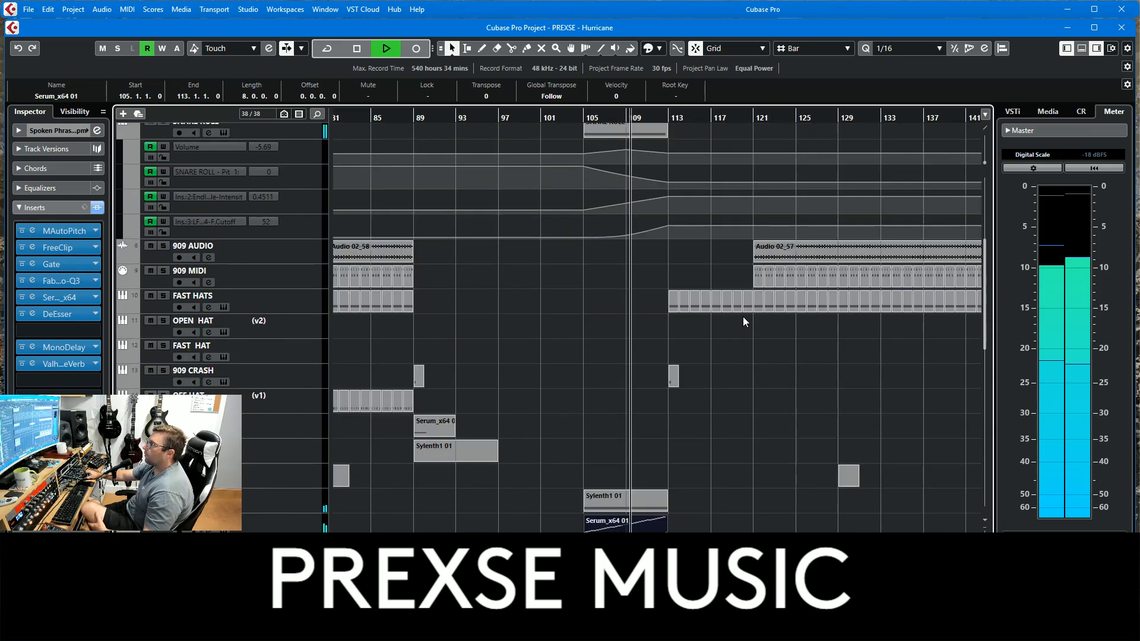
{"action": "scroll", "coordinate": [742, 316], "scroll_direction": "down", "scroll_amount": 5}
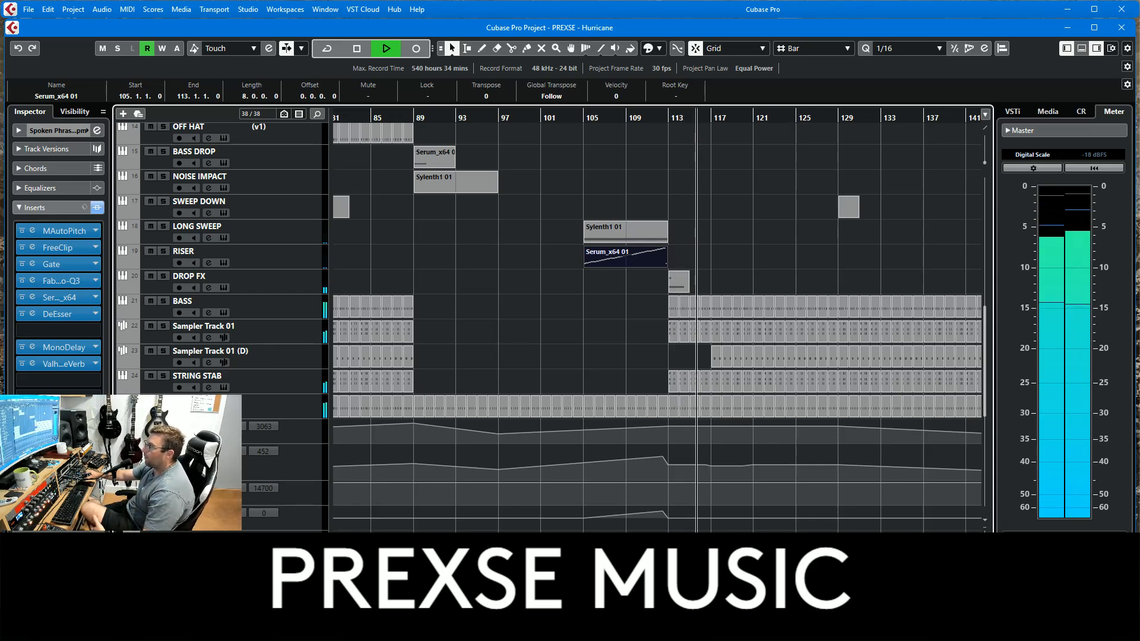
{"action": "scroll", "coordinate": [521, 390], "scroll_direction": "down", "scroll_amount": 5}
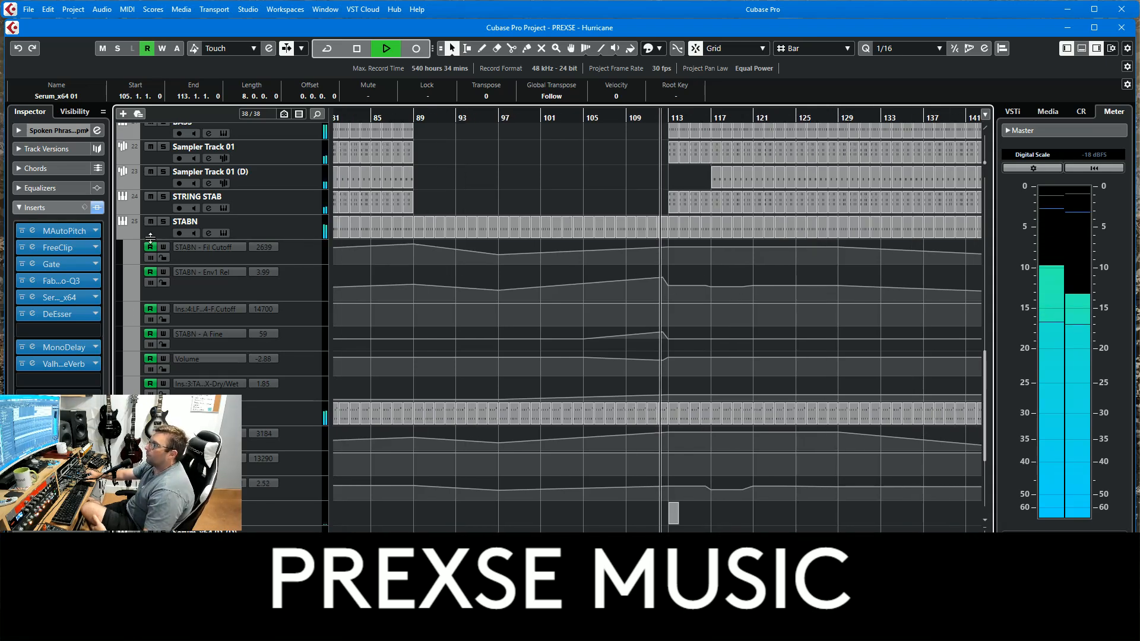
{"action": "left_click", "coordinate": [162, 222]}
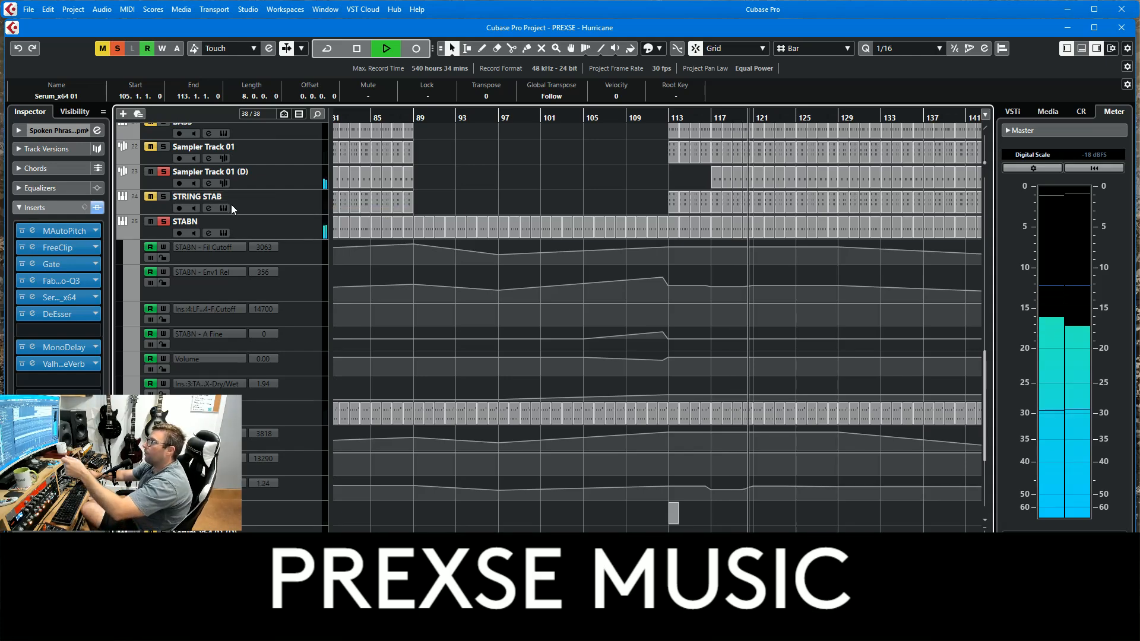
Locate the CLAVE track that enters at bar 121, solo it, and clear all solos.
{"action": "scroll", "coordinate": [228, 203], "scroll_direction": "up", "scroll_amount": 10}
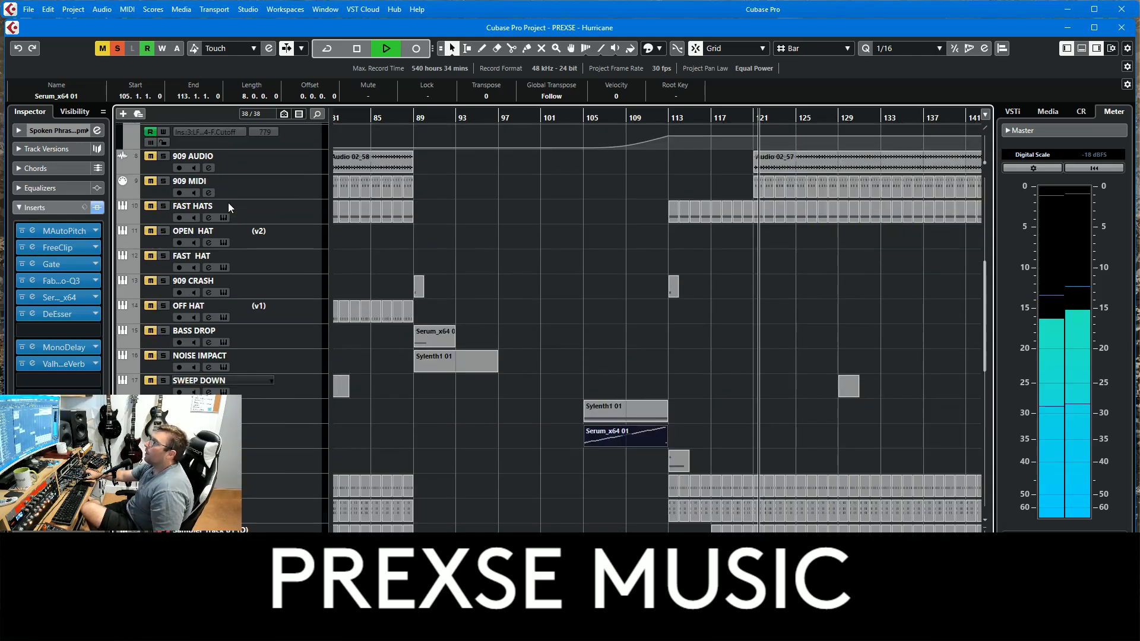
{"action": "scroll", "coordinate": [191, 334], "scroll_direction": "down", "scroll_amount": 5}
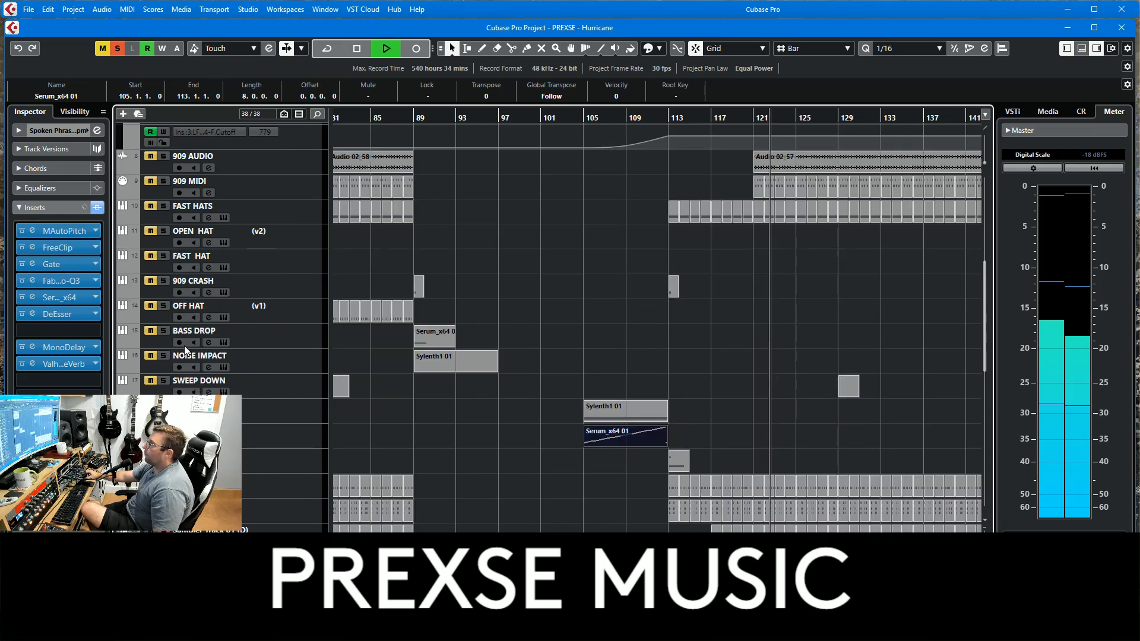
{"action": "scroll", "coordinate": [185, 347], "scroll_direction": "up", "scroll_amount": 10}
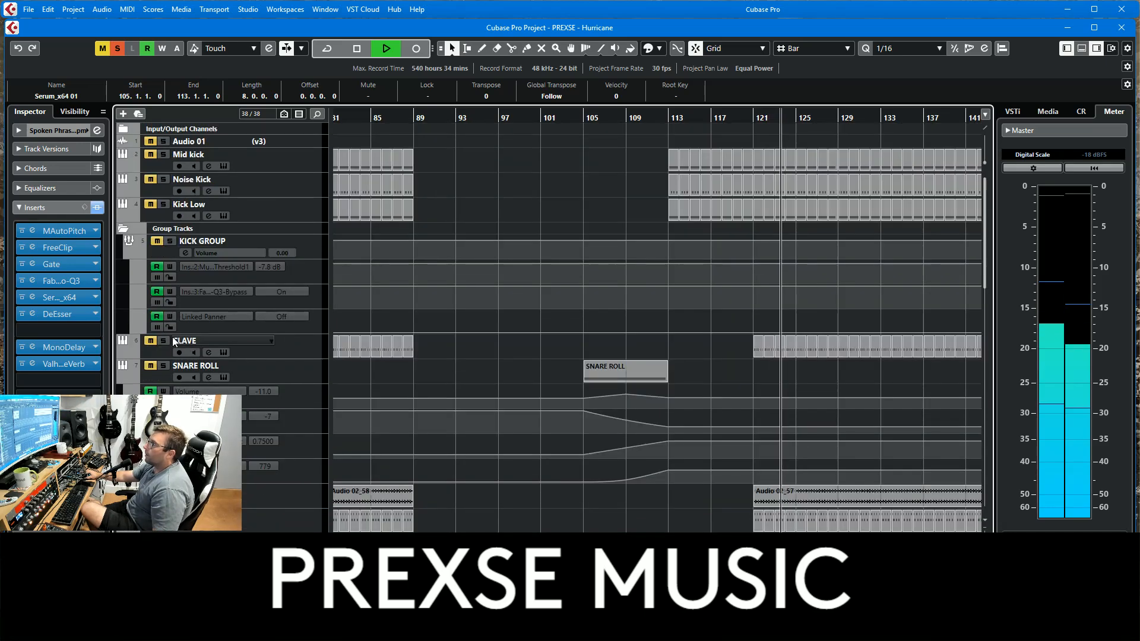
{"action": "left_click", "coordinate": [163, 341]}
{"action": "left_click", "coordinate": [118, 49]}
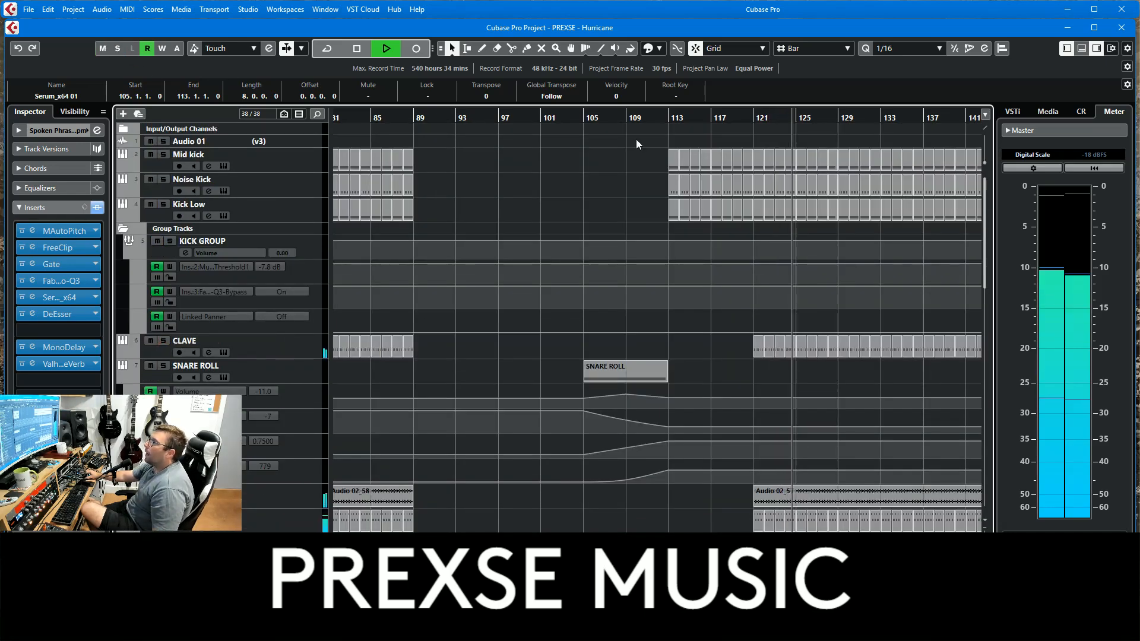
Examine the arrangement from bar 109 to bar 165, from the kick tracks down to the vocal and effect clips.
{"action": "scroll", "coordinate": [633, 212], "scroll_direction": "down", "scroll_amount": 3}
{"action": "scroll", "coordinate": [634, 212], "scroll_direction": "right", "scroll_amount": 5}
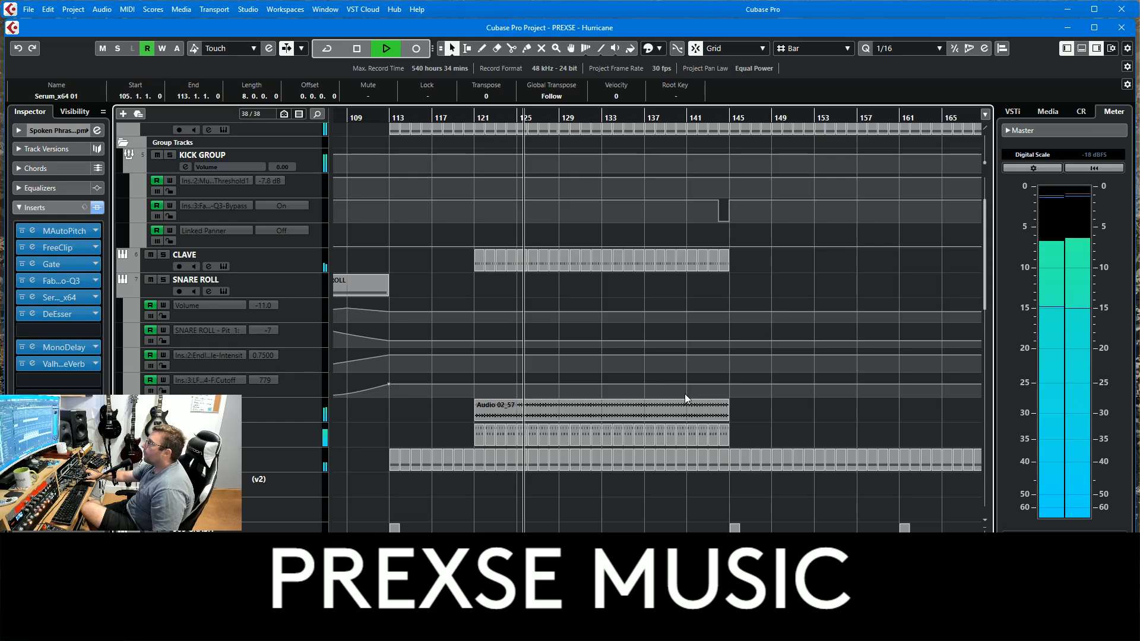
{"action": "scroll", "coordinate": [685, 393], "scroll_direction": "up", "scroll_amount": 3}
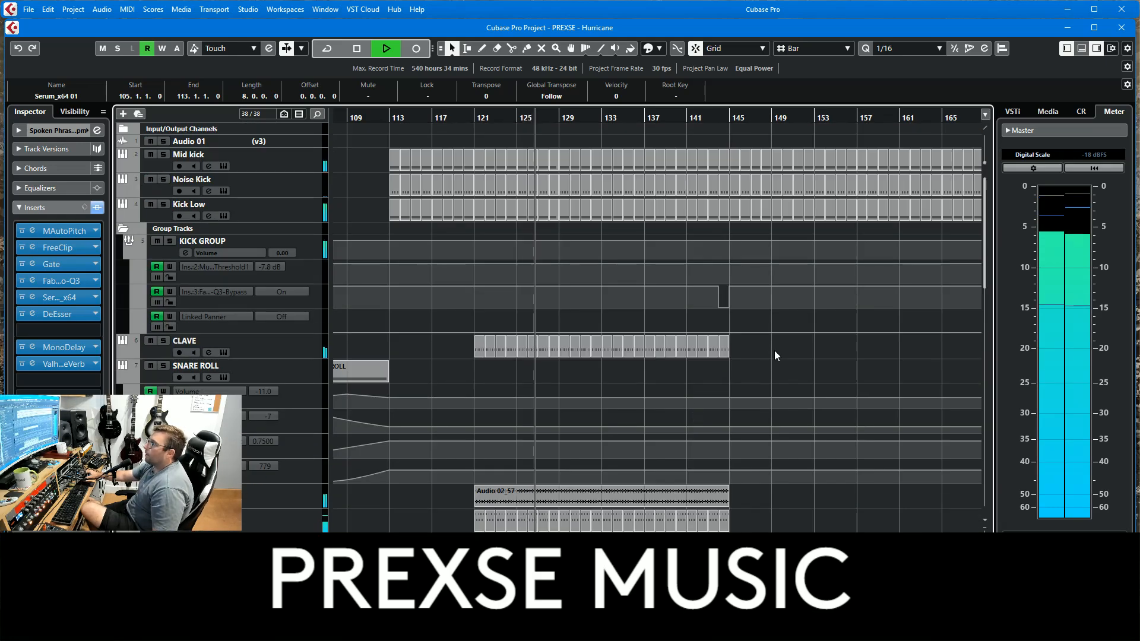
{"action": "scroll", "coordinate": [772, 354], "scroll_direction": "down", "scroll_amount": 6}
{"action": "scroll", "coordinate": [772, 362], "scroll_direction": "down", "scroll_amount": 10}
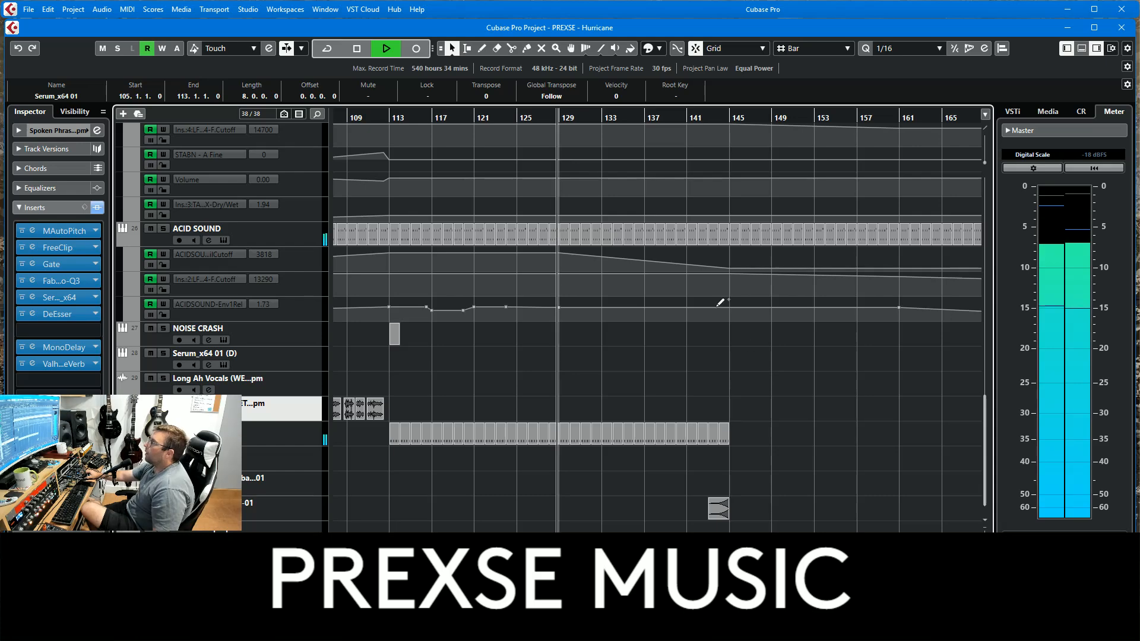
Open the STABN clips at bars 144 and 145 together in the note editor to compare their notes, and close the editor.
{"action": "scroll", "coordinate": [742, 314], "scroll_direction": "up", "scroll_amount": 5}
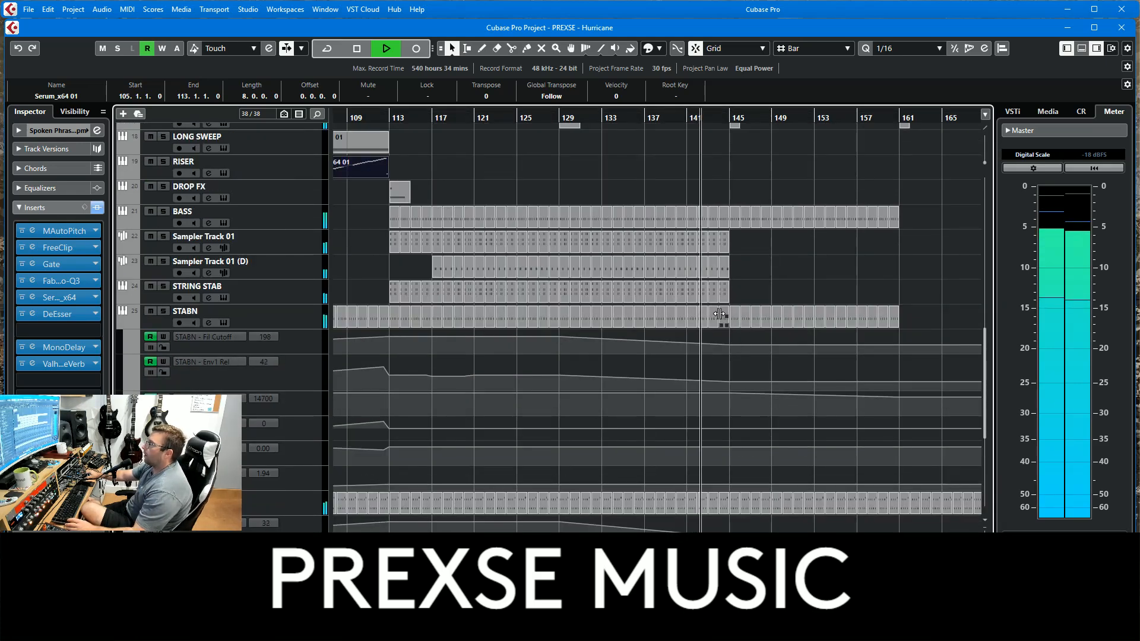
{"action": "left_click", "coordinate": [724, 311]}
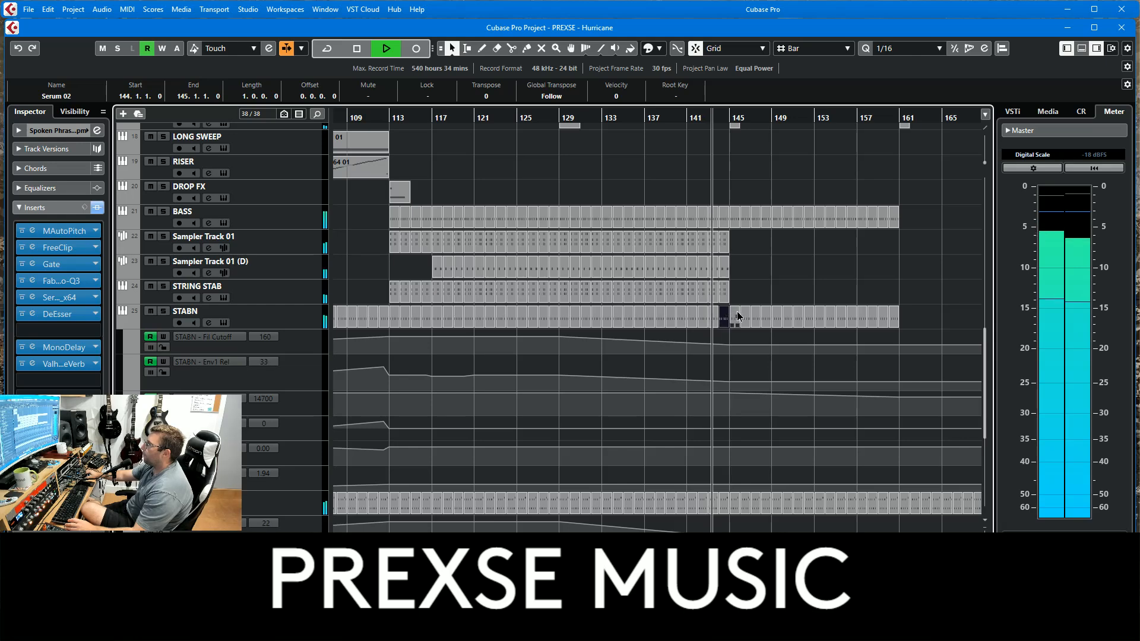
{"action": "double_click", "coordinate": [735, 312]}
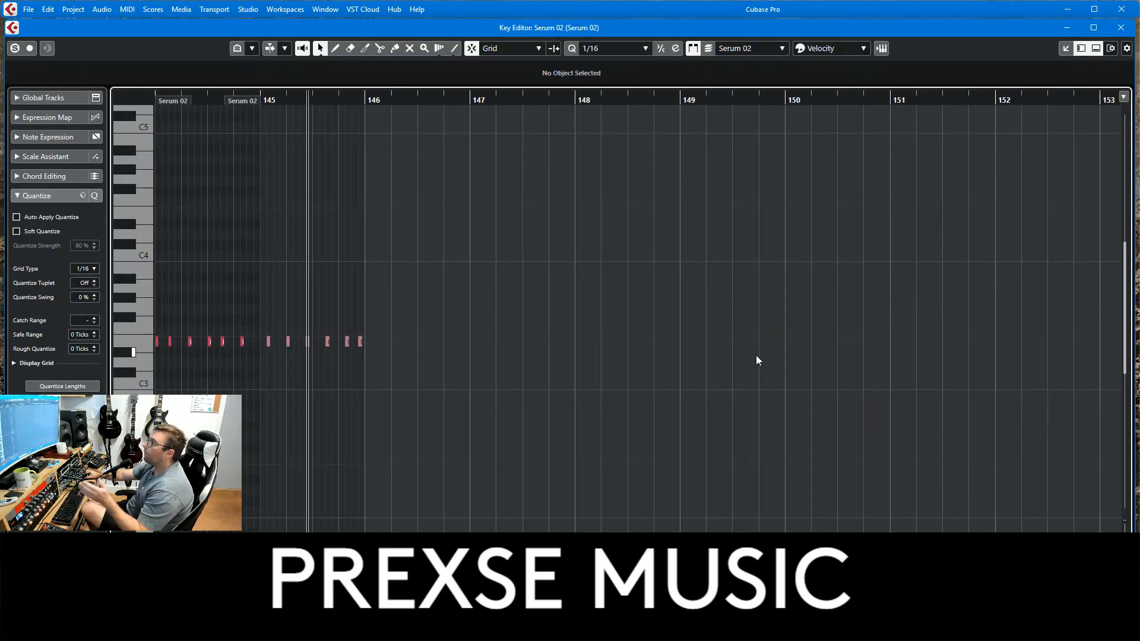
{"action": "left_click", "coordinate": [1121, 27]}
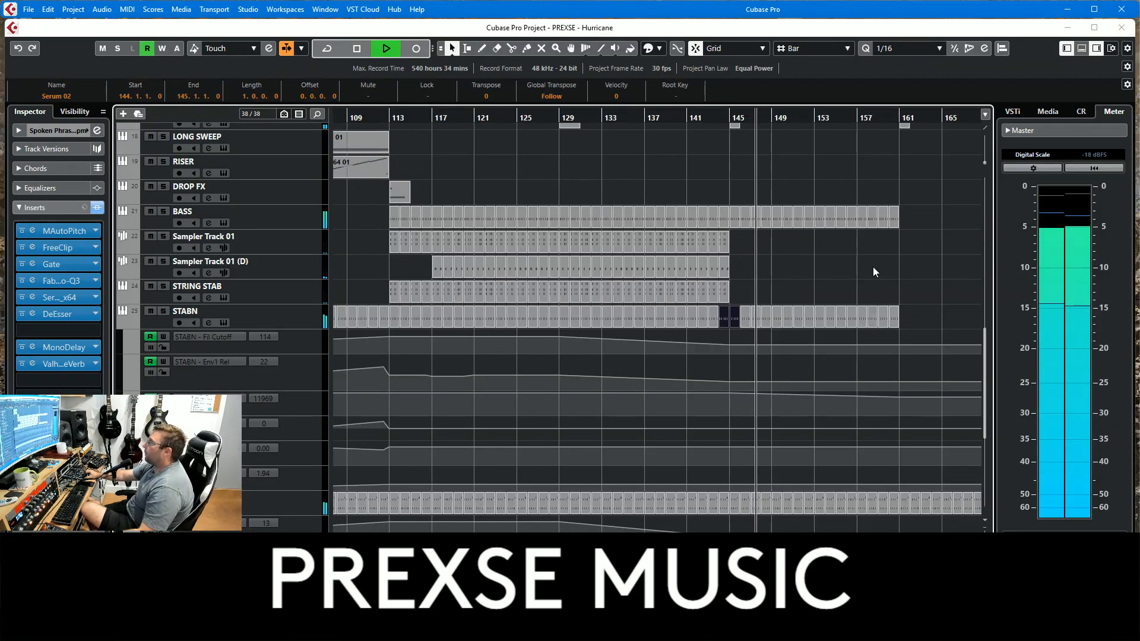
Check which tracks continue or stop after bar 145, from the kicks down to the spoken phrase clips.
{"action": "scroll", "coordinate": [879, 265], "scroll_direction": "up", "scroll_amount": 10}
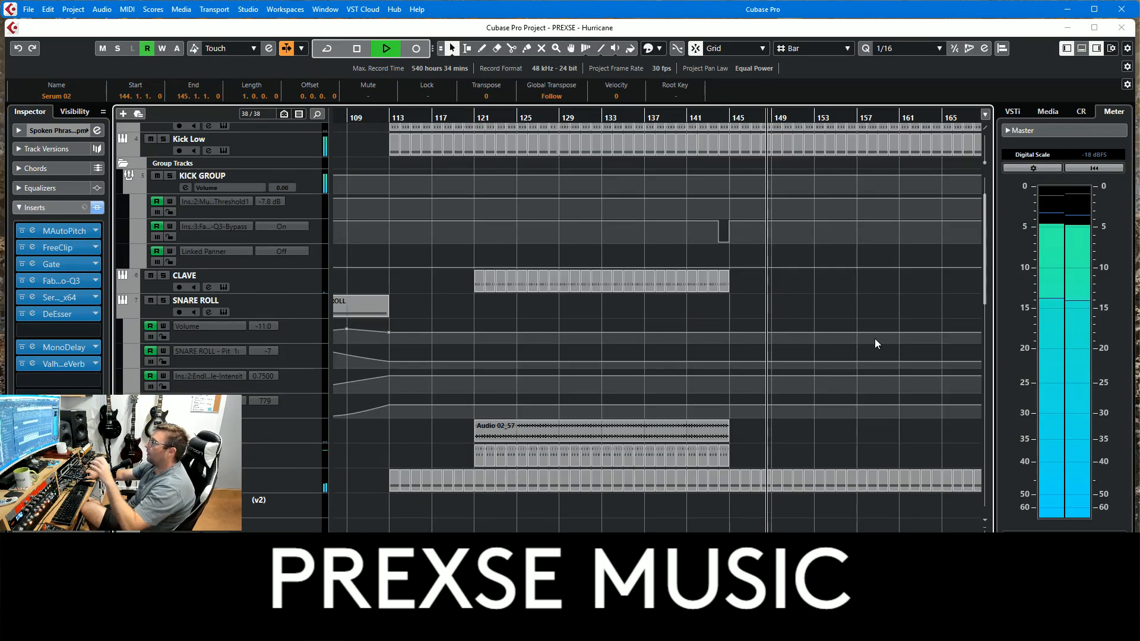
{"action": "scroll", "coordinate": [873, 338], "scroll_direction": "down", "scroll_amount": 10}
{"action": "scroll", "coordinate": [873, 337], "scroll_direction": "down", "scroll_amount": 8}
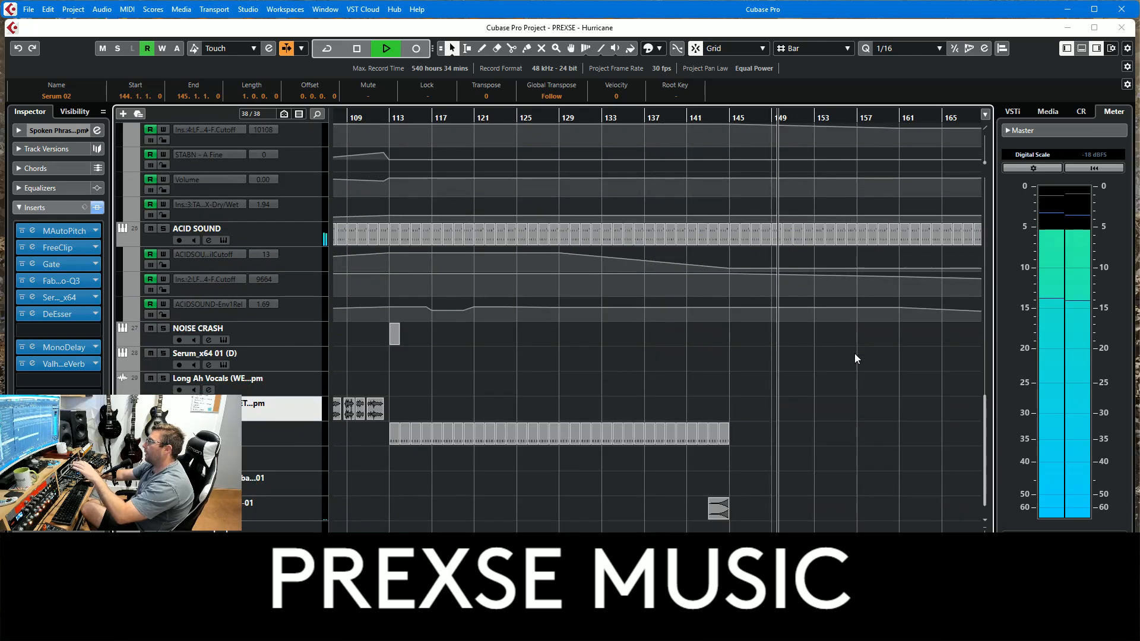
Select the ACID SOUND clip at bar 144 and solo the effect track whose single clip leads into bar 145.
{"action": "left_click", "coordinate": [722, 235]}
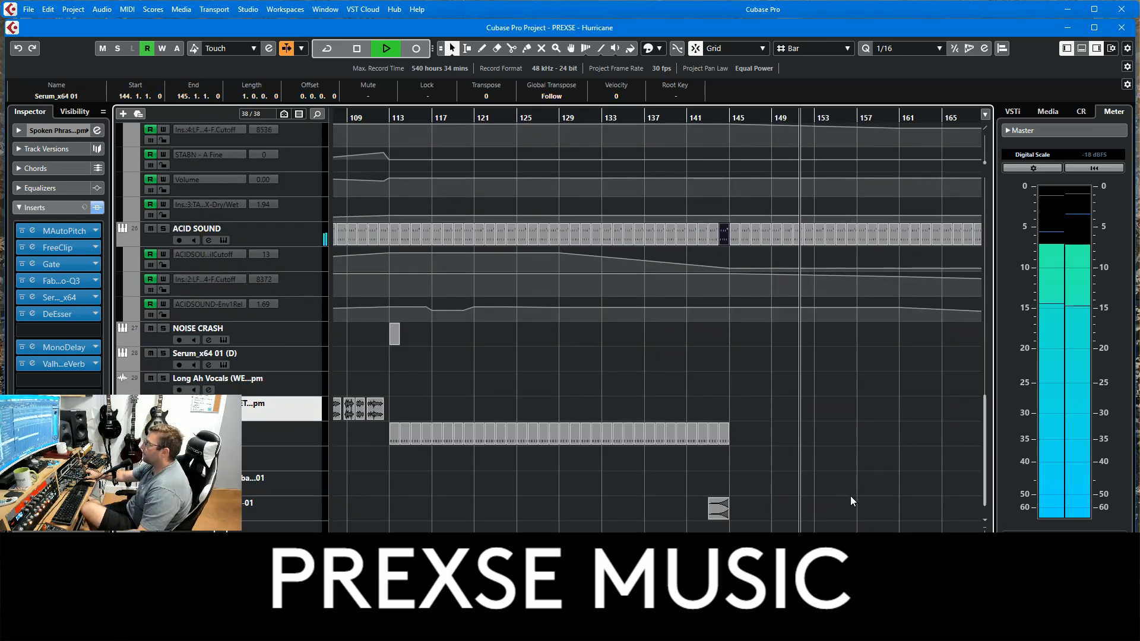
{"action": "scroll", "coordinate": [461, 493], "scroll_direction": "up", "scroll_amount": 3}
{"action": "scroll", "coordinate": [691, 159], "scroll_direction": "down", "scroll_amount": 3}
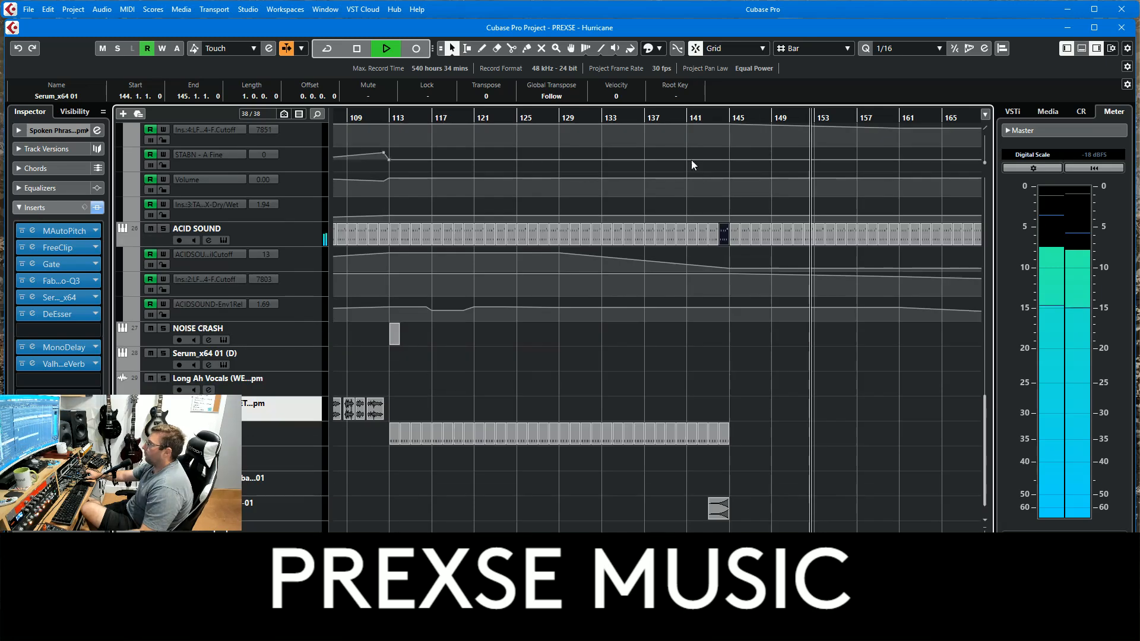
{"action": "key", "text": "h"}
{"action": "left_click", "coordinate": [163, 428]}
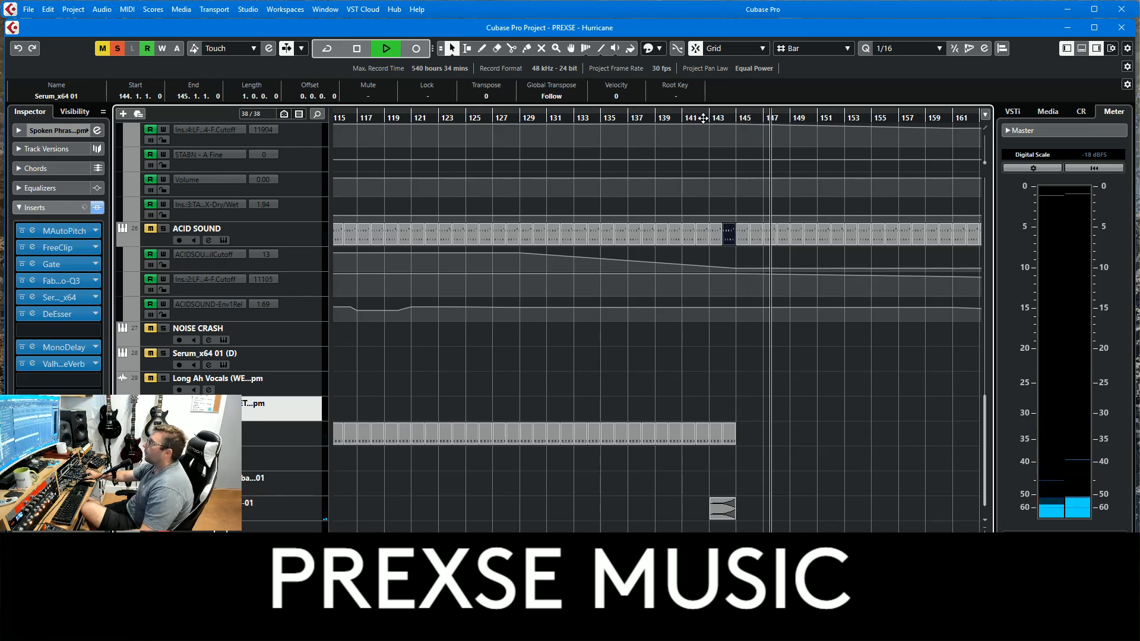
Solo the 909 CRASH and SWEEP DOWN tracks to hear their hits at bar 145, and clear all solos.
{"action": "scroll", "coordinate": [446, 457], "scroll_direction": "right", "scroll_amount": 5}
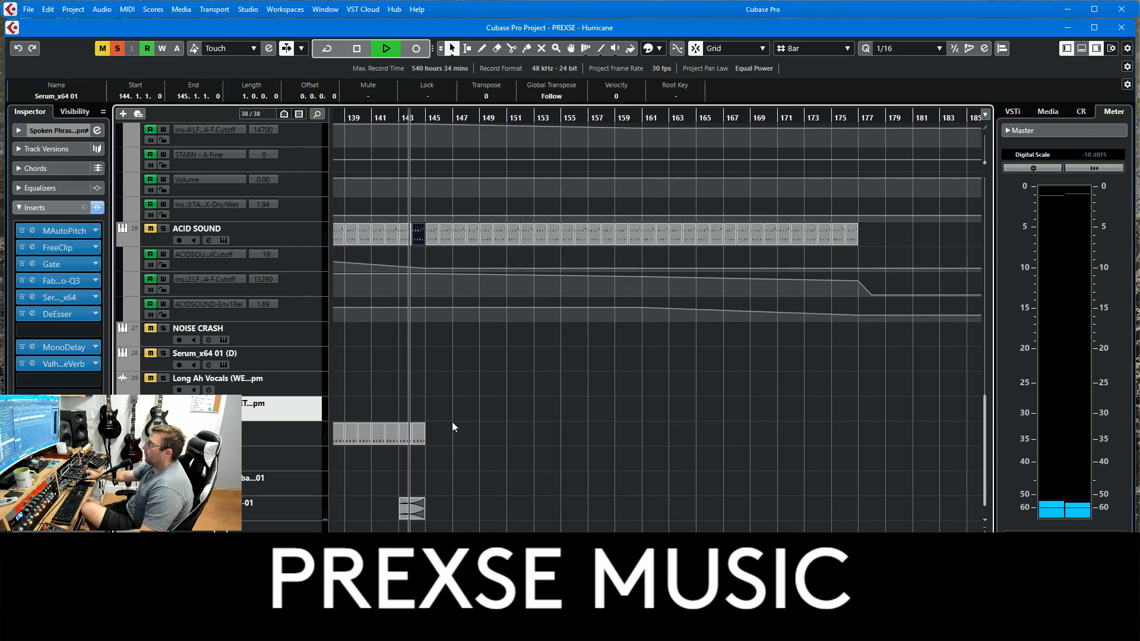
{"action": "scroll", "coordinate": [463, 422], "scroll_direction": "up", "scroll_amount": 10}
{"action": "scroll", "coordinate": [451, 428], "scroll_direction": "up", "scroll_amount": 3}
{"action": "scroll", "coordinate": [451, 427], "scroll_direction": "down", "scroll_amount": 3}
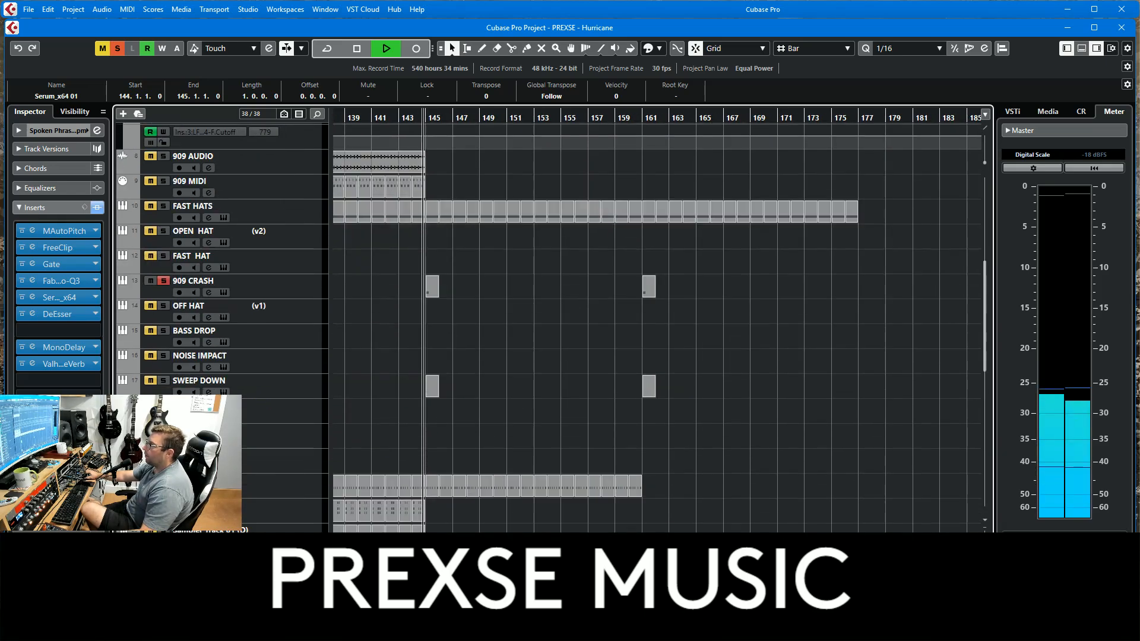
{"action": "left_click", "coordinate": [163, 281]}
{"action": "left_click", "coordinate": [163, 380]}
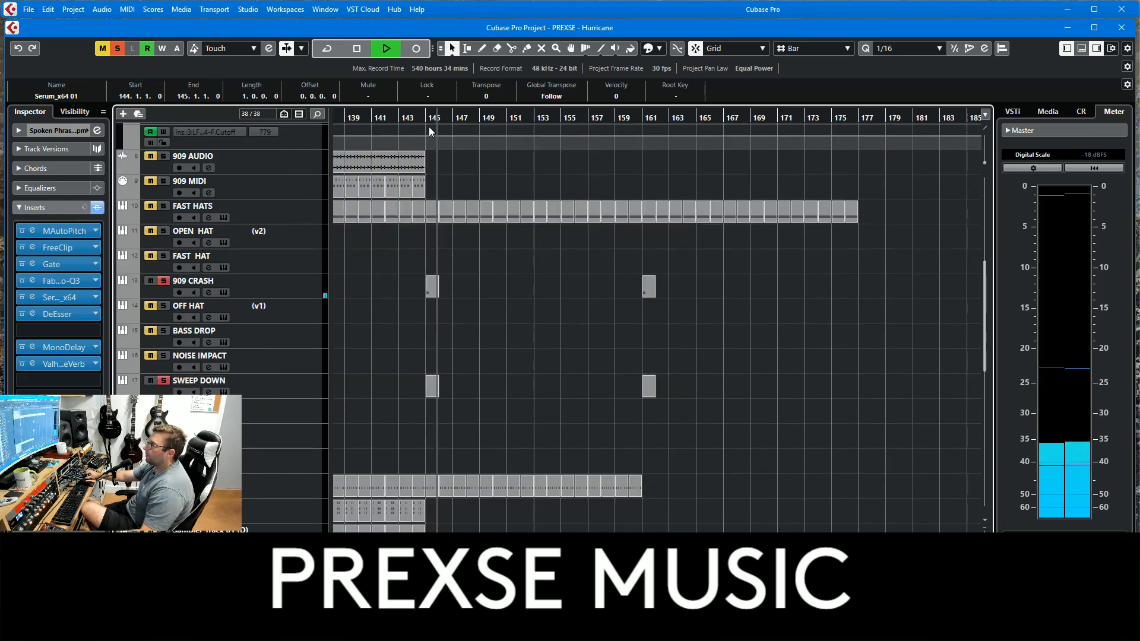
{"action": "scroll", "coordinate": [356, 213], "scroll_direction": "up", "scroll_amount": 5}
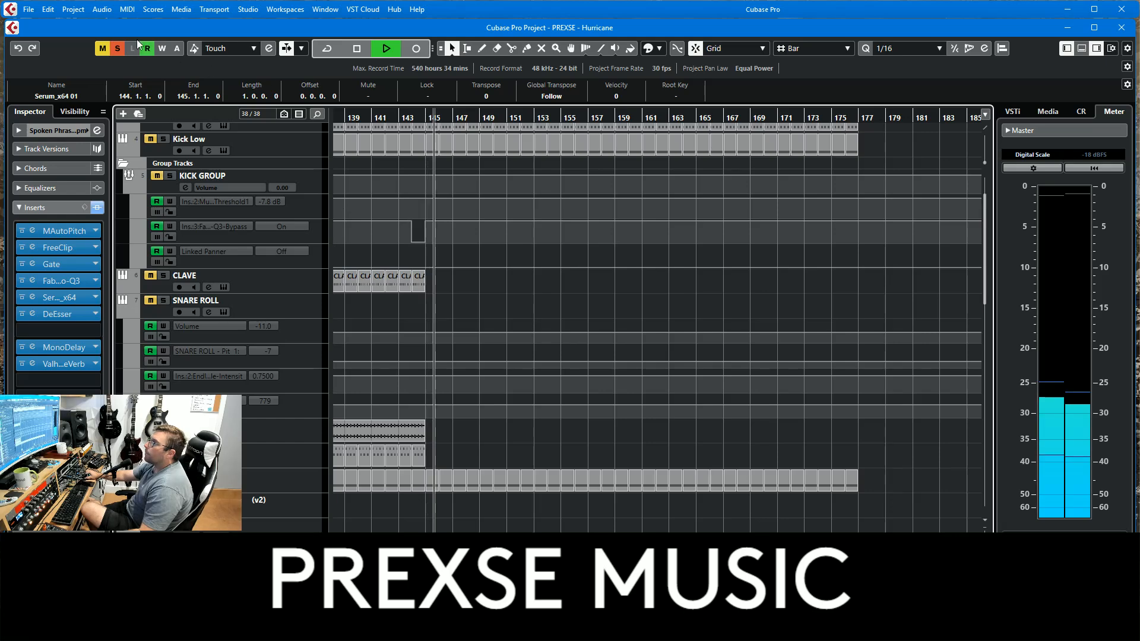
{"action": "left_click", "coordinate": [117, 48]}
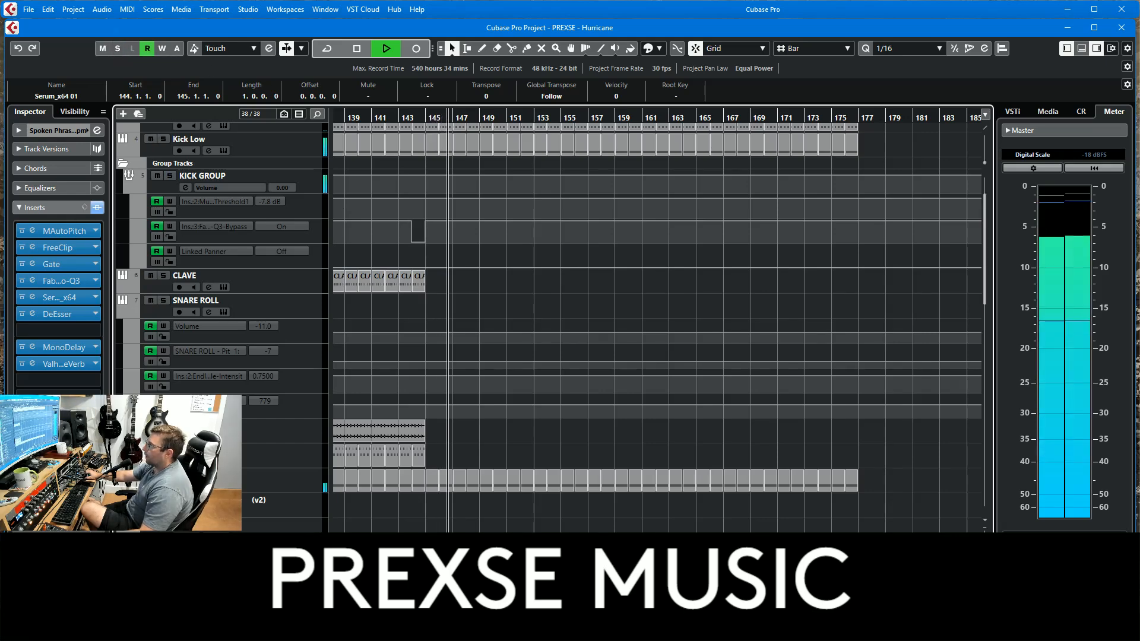
Check which tracks continue after bar 145 and move playback to bar 161, where the BASS and STABN clips end.
{"action": "scroll", "coordinate": [433, 437], "scroll_direction": "down", "scroll_amount": 5}
{"action": "scroll", "coordinate": [657, 321], "scroll_direction": "down", "scroll_amount": 5}
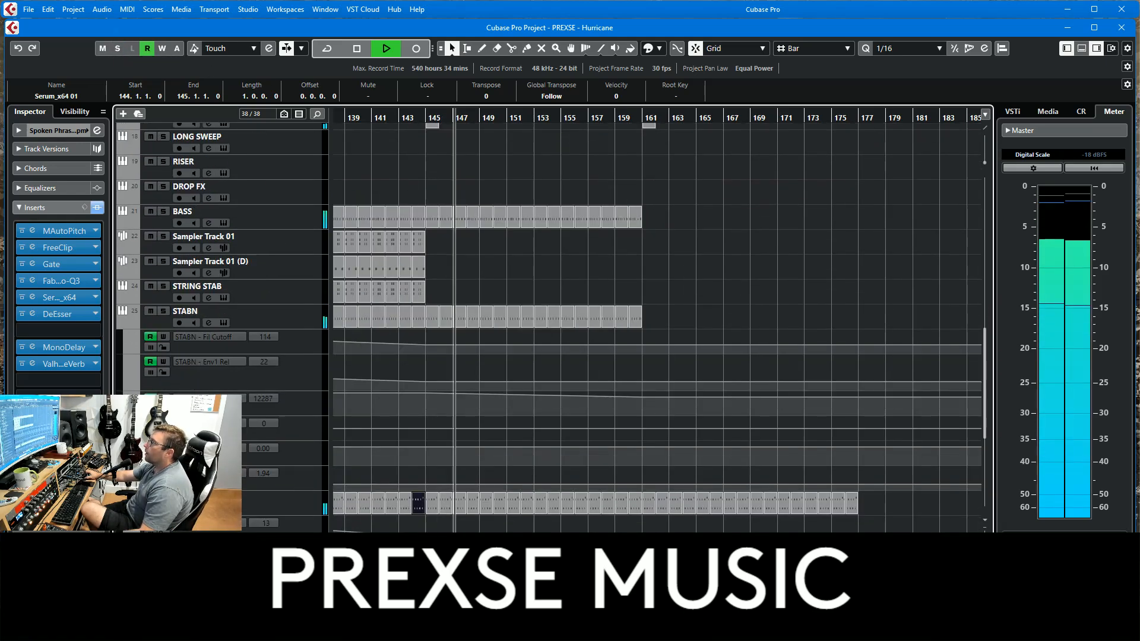
{"action": "left_click", "coordinate": [646, 118]}
{"action": "scroll", "coordinate": [736, 267], "scroll_direction": "up", "scroll_amount": 10}
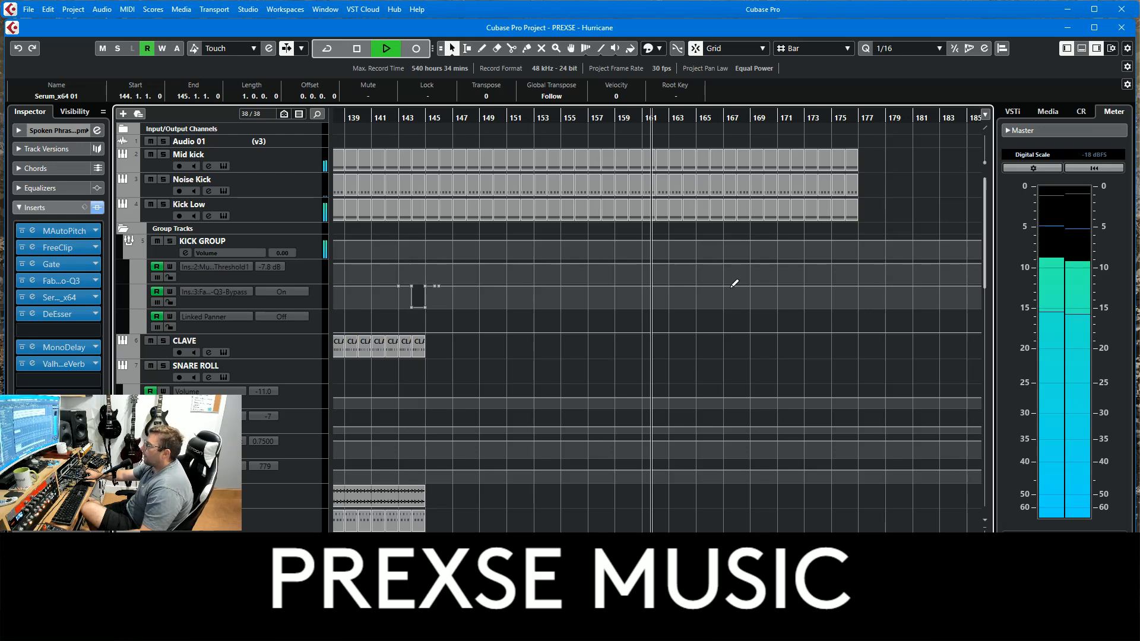
Hide the automation lanes of the ACID SOUND and STABN tracks.
{"action": "scroll", "coordinate": [795, 431], "scroll_direction": "down", "scroll_amount": 15}
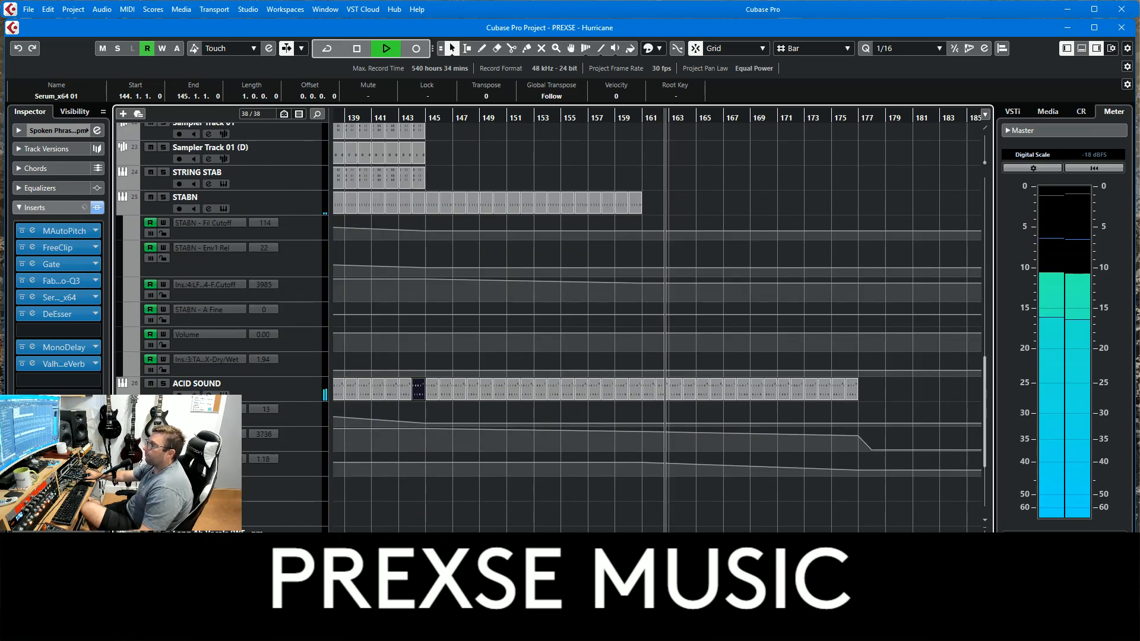
{"action": "left_click", "coordinate": [123, 388]}
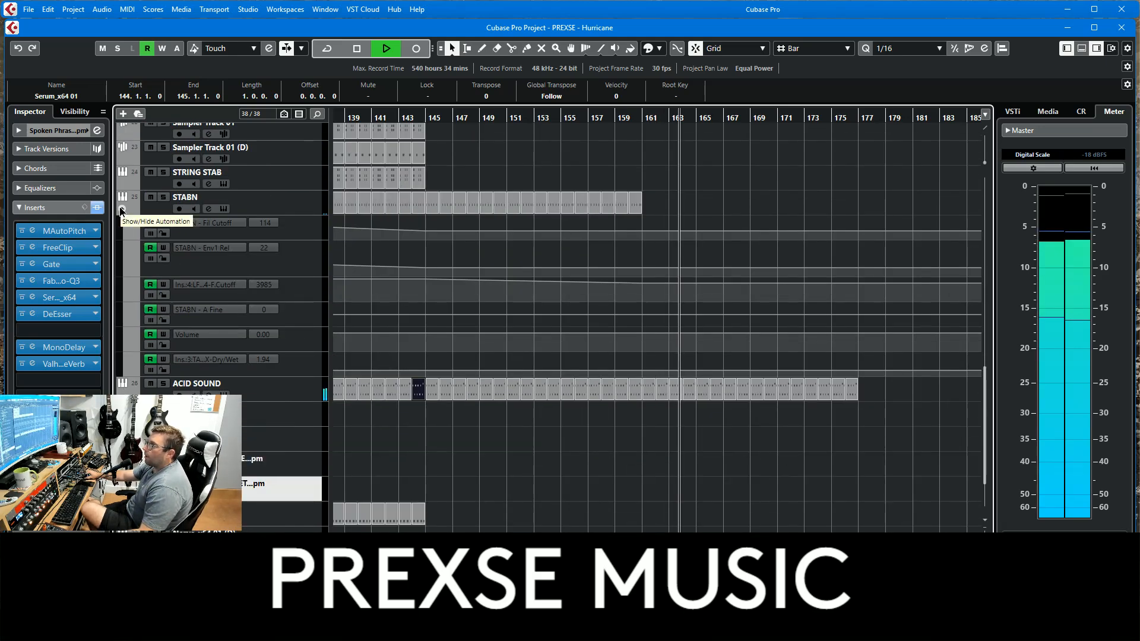
{"action": "left_click", "coordinate": [121, 205]}
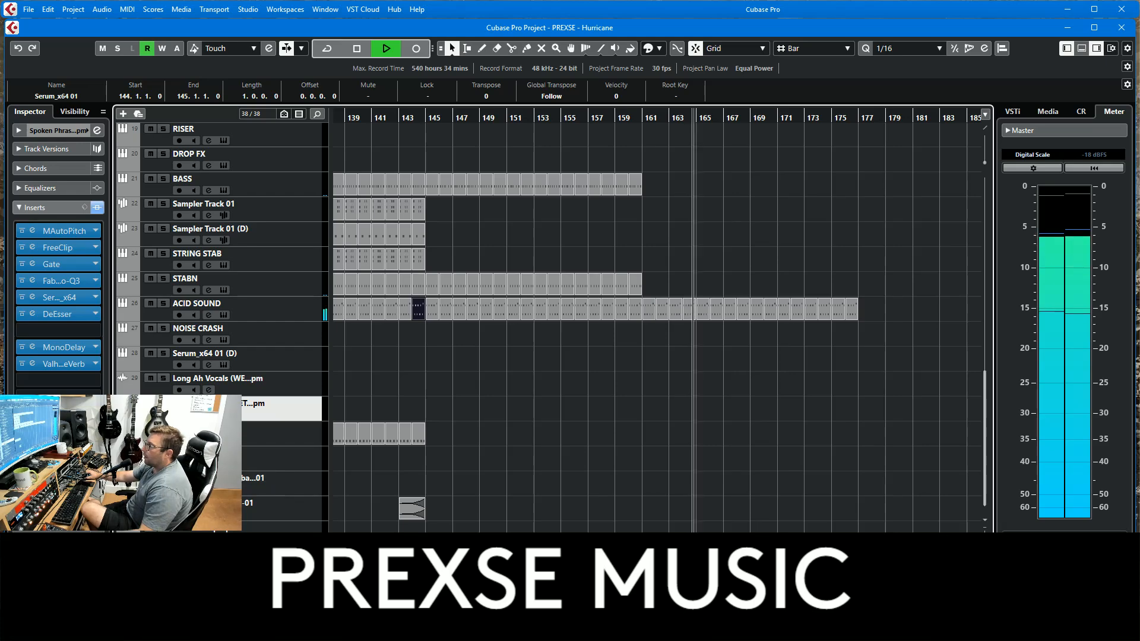
Solo the FAST HATS track to hear its clips after bar 161.
{"action": "scroll", "coordinate": [657, 320], "scroll_direction": "left", "scroll_amount": 5}
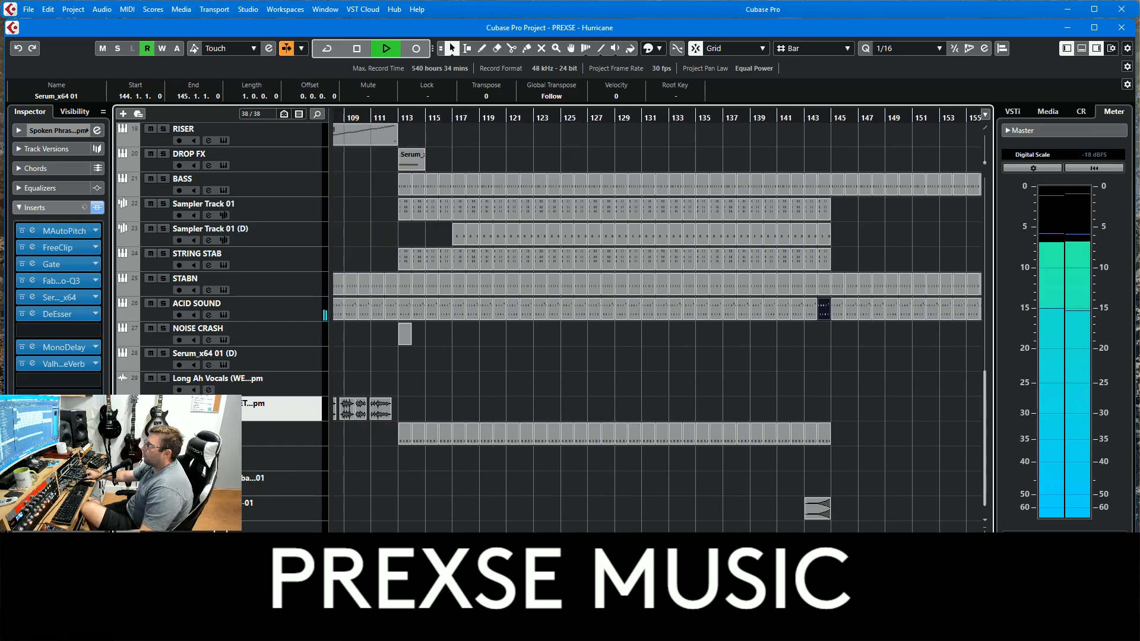
{"action": "scroll", "coordinate": [658, 321], "scroll_direction": "right", "scroll_amount": 5}
{"action": "scroll", "coordinate": [447, 391], "scroll_direction": "up", "scroll_amount": 5}
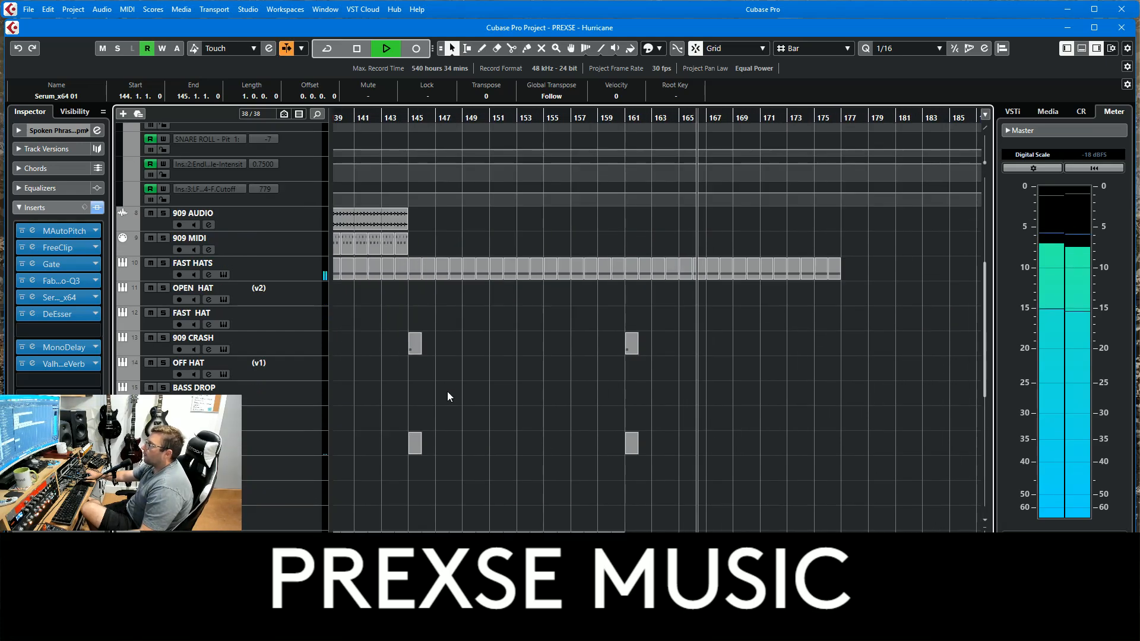
{"action": "left_click", "coordinate": [163, 263]}
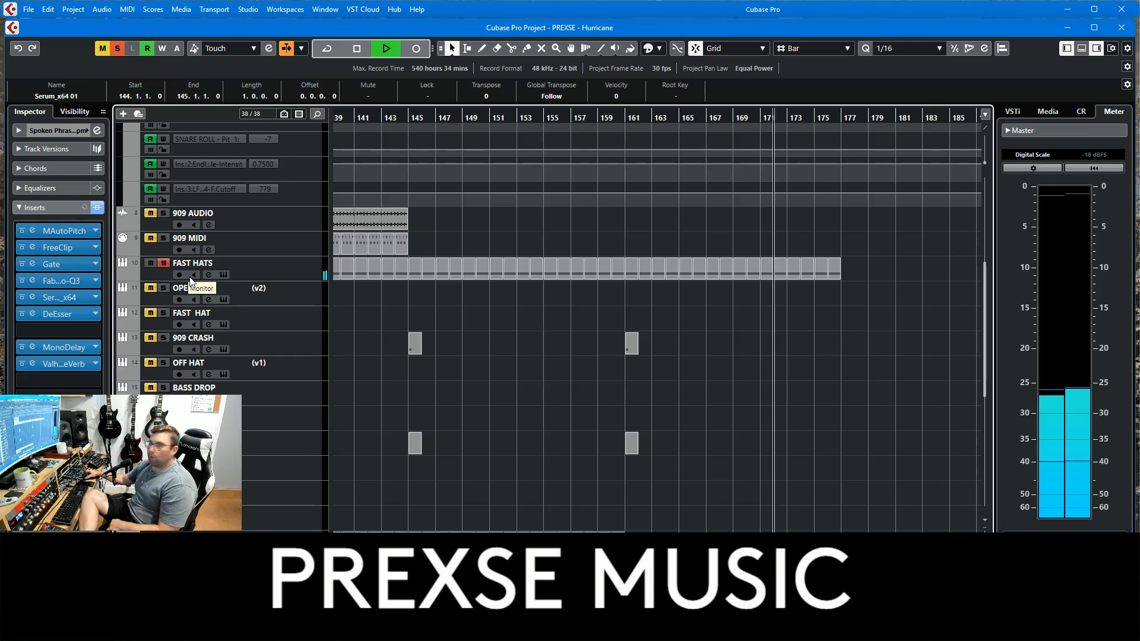
Hide the SNARE ROLL automation lanes and play from bar 145 with all solos cleared.
{"action": "scroll", "coordinate": [192, 279], "scroll_direction": "up", "scroll_amount": 5}
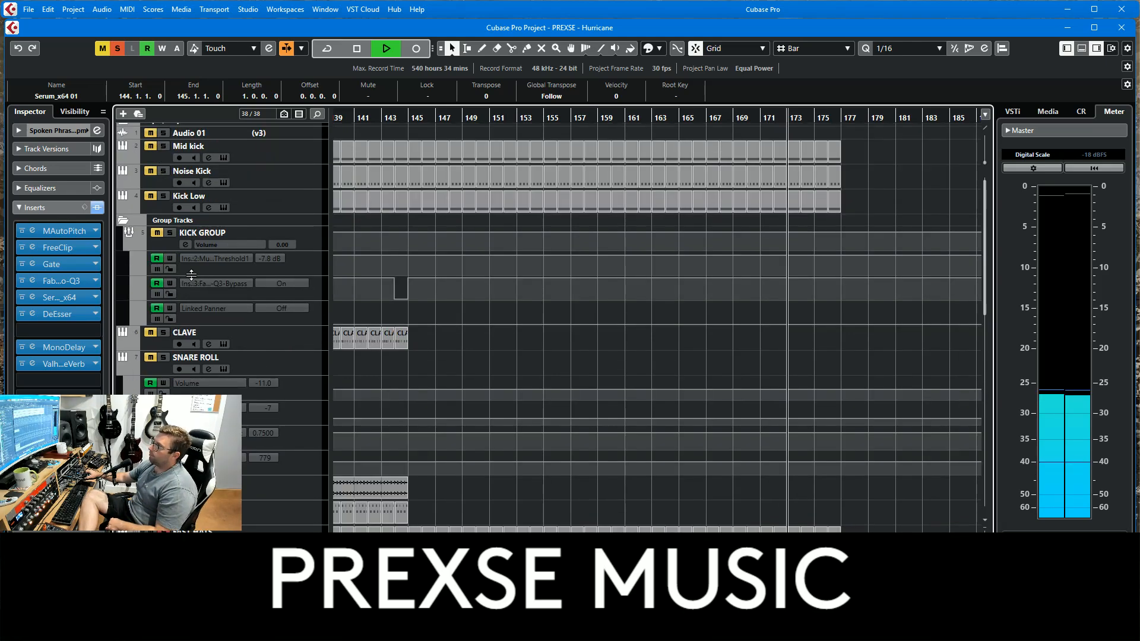
{"action": "left_click", "coordinate": [127, 379]}
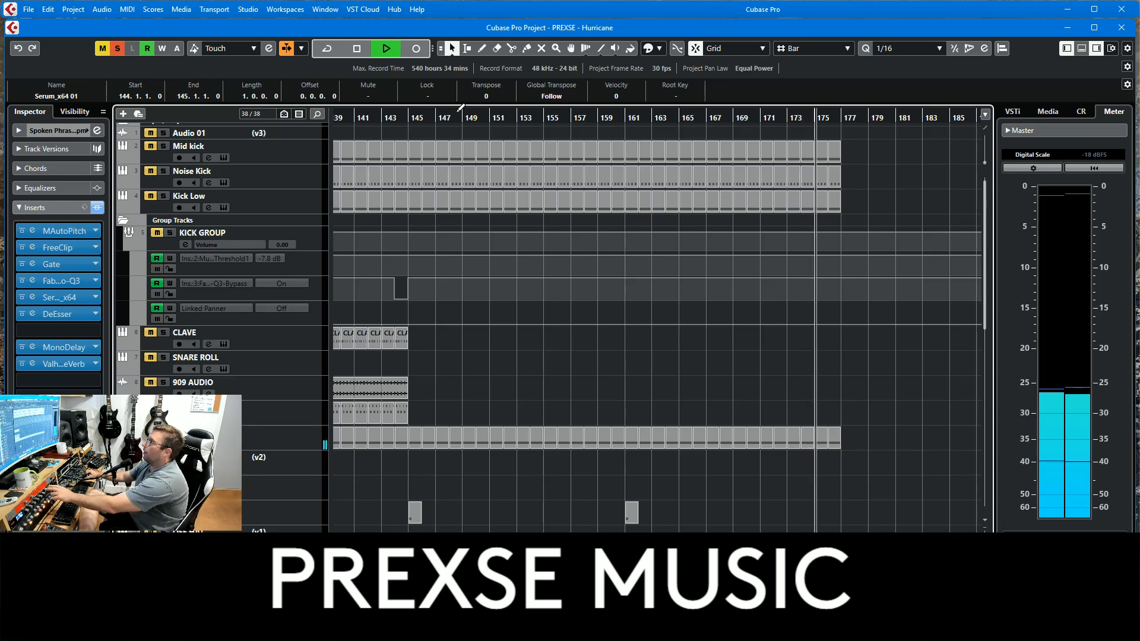
{"action": "left_click", "coordinate": [409, 117]}
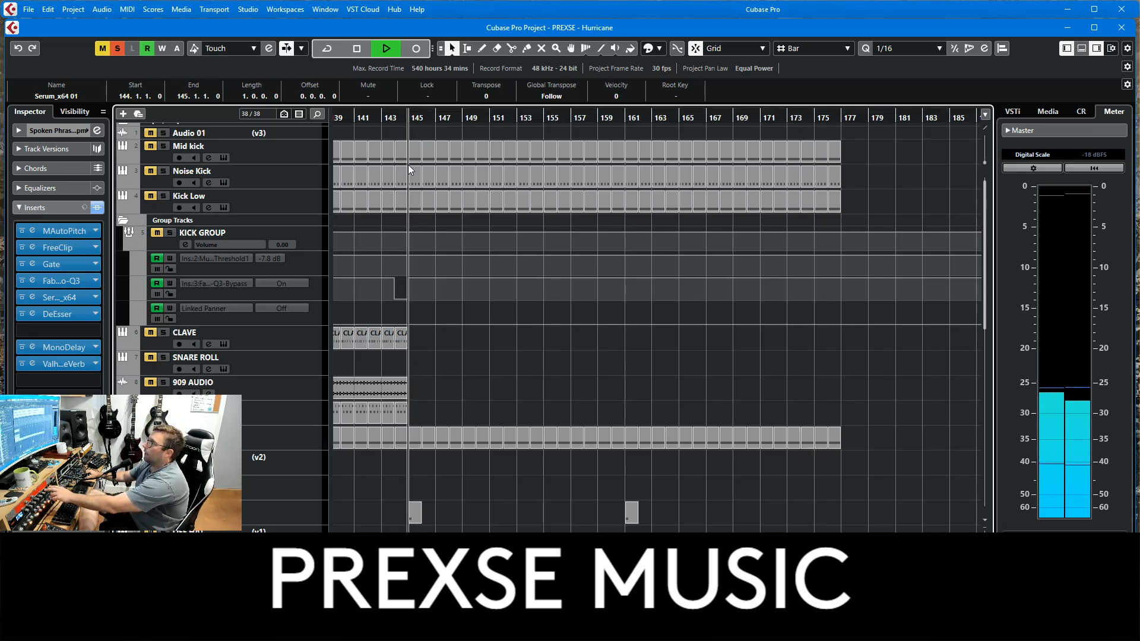
{"action": "left_click", "coordinate": [116, 51]}
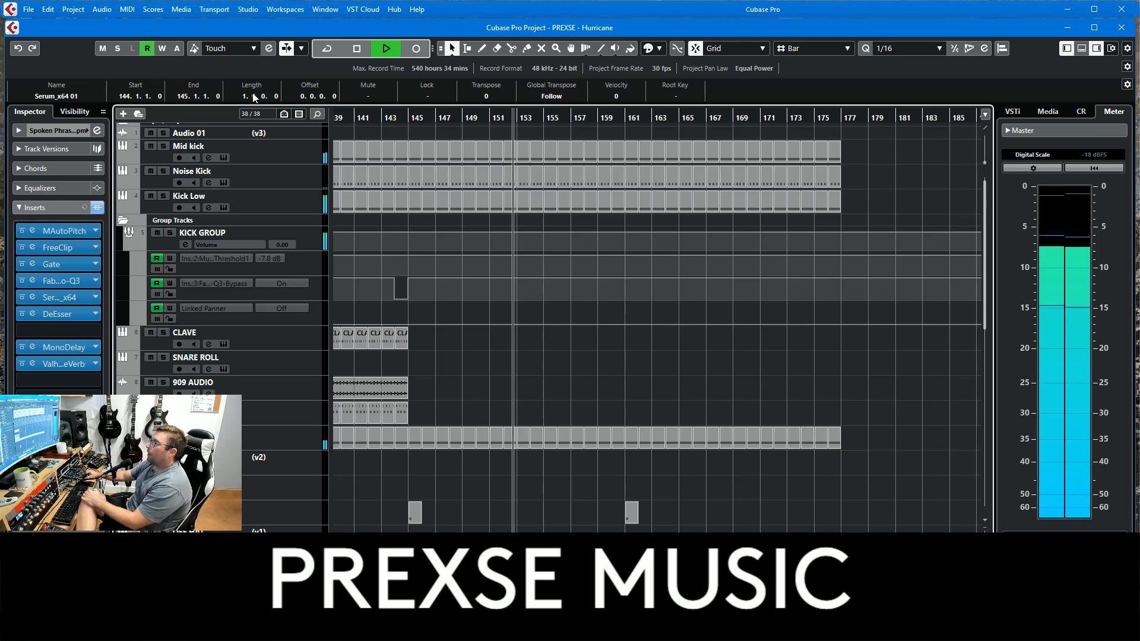
Stop playback and hide the KICK GROUP automation lanes.
{"action": "left_click", "coordinate": [355, 51]}
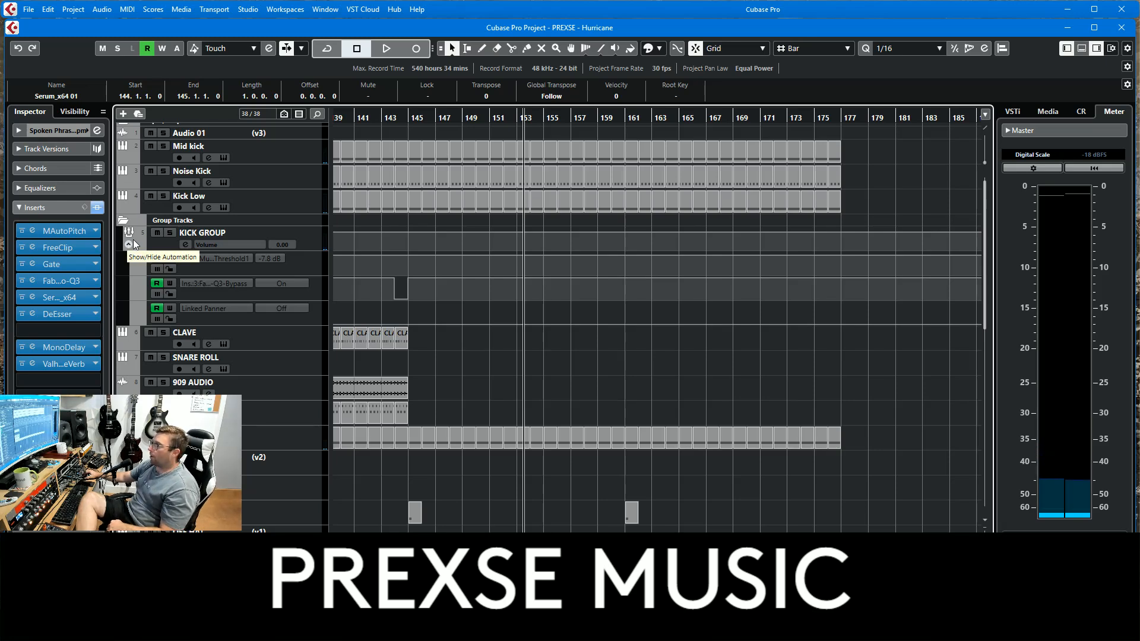
{"action": "left_click", "coordinate": [130, 243]}
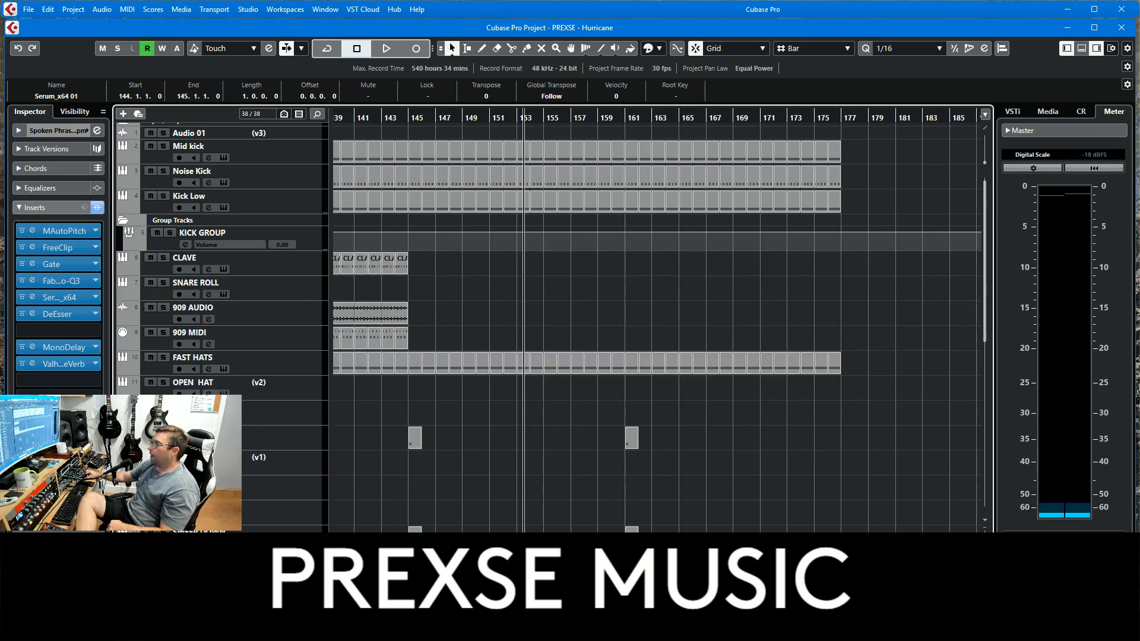